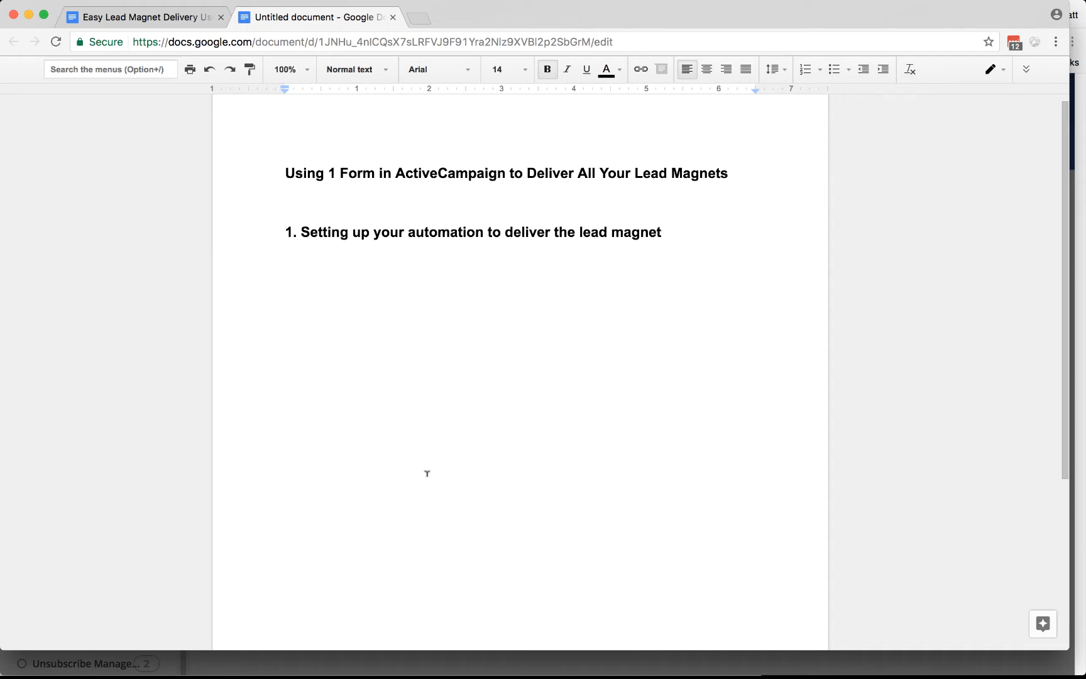
Step: Switch to ActiveCampaign and examine the existing "[New Subscriber] FFS : Asset Delivery" automation, leaving the automations list open
key("super+Tab")
key("super+Tab")
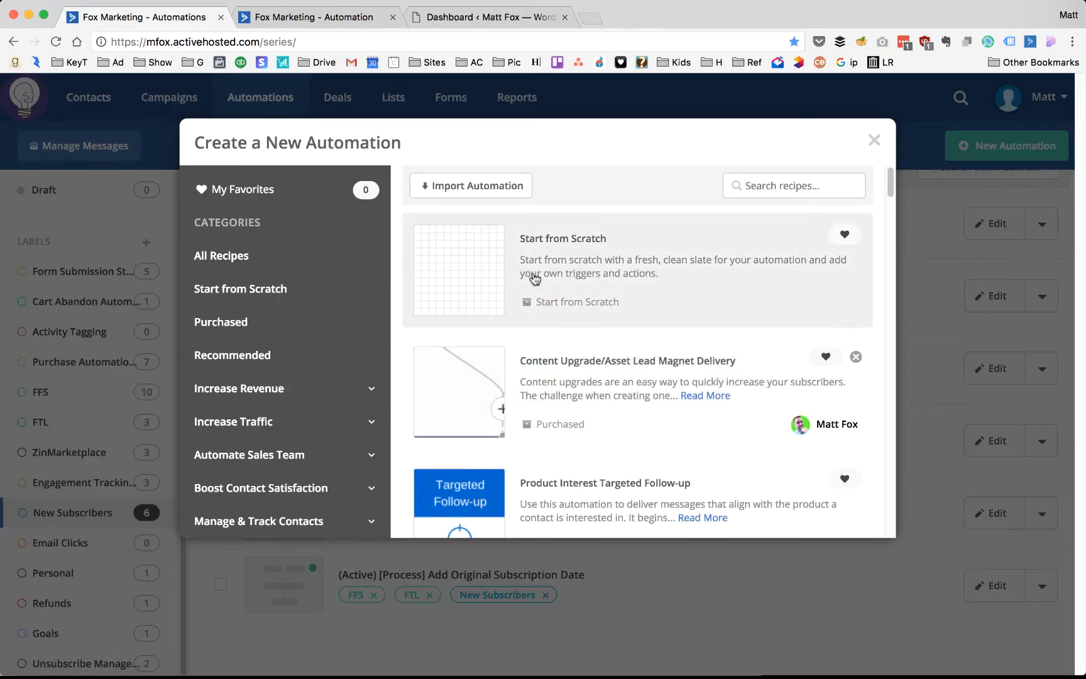
left_click(874, 140)
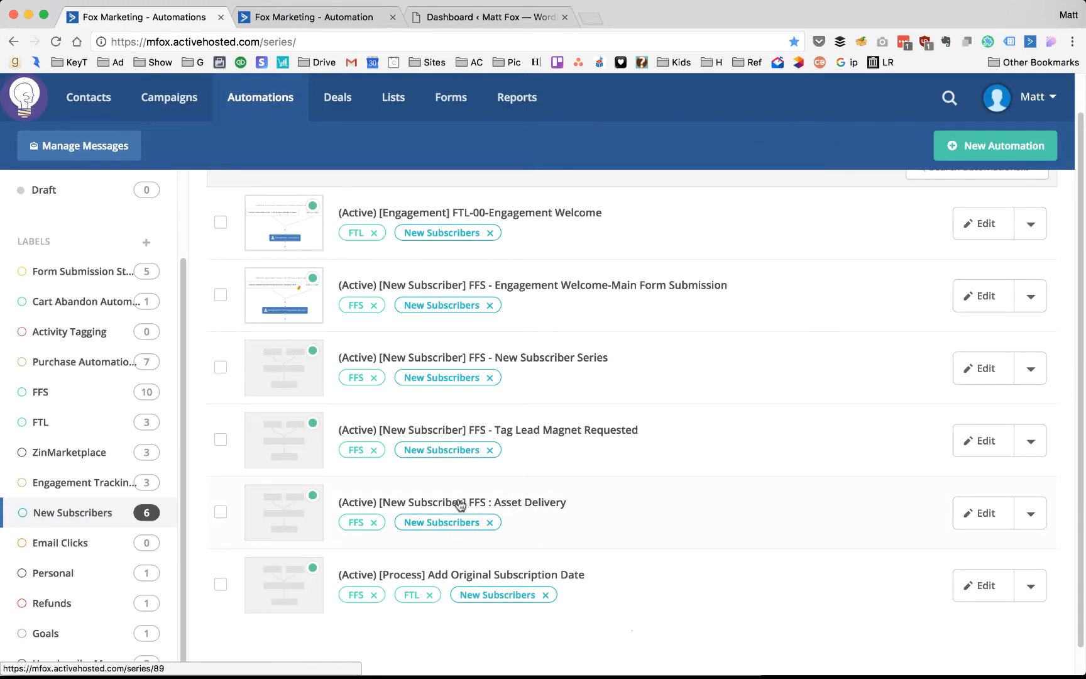
left_click(530, 507, "super")
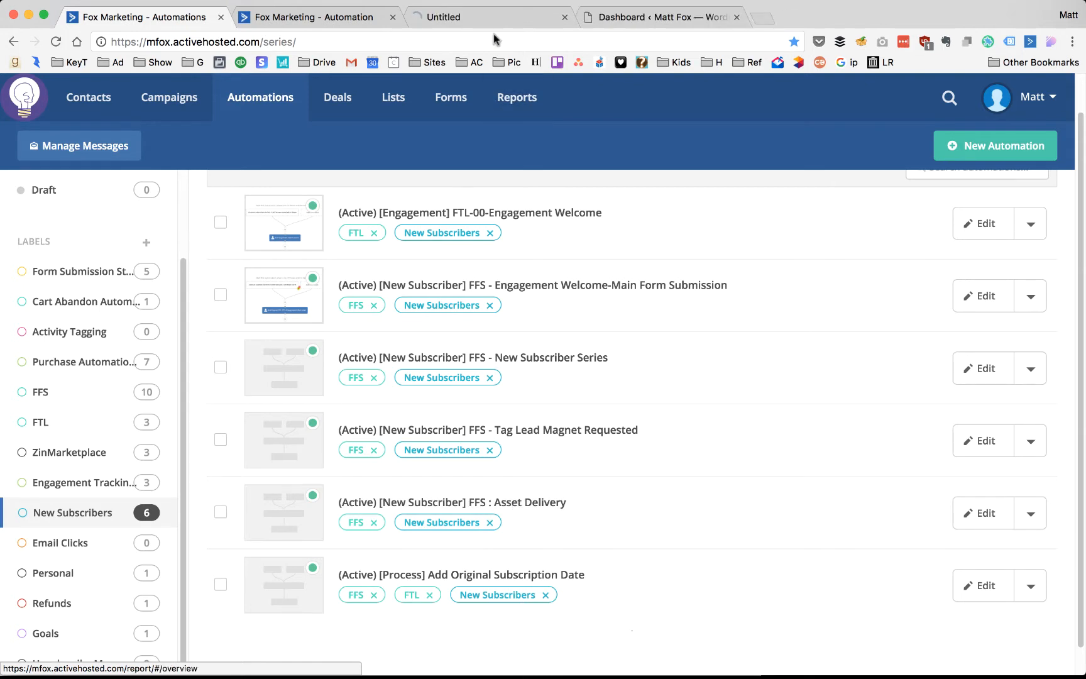
left_click(478, 18)
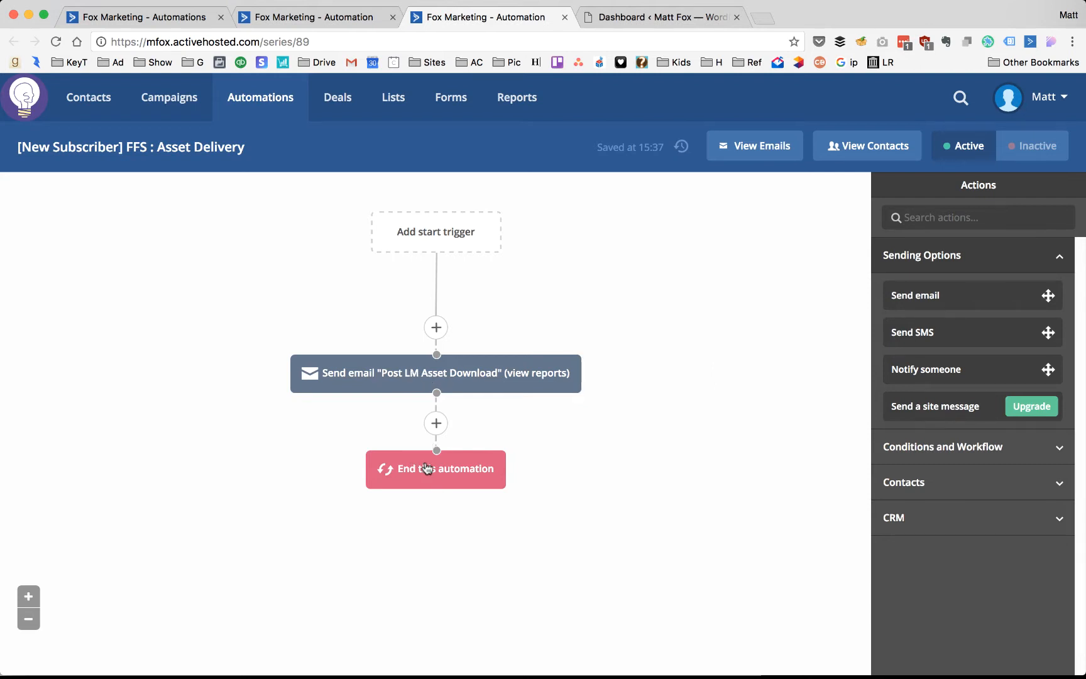
left_click(564, 17)
left_click(154, 17)
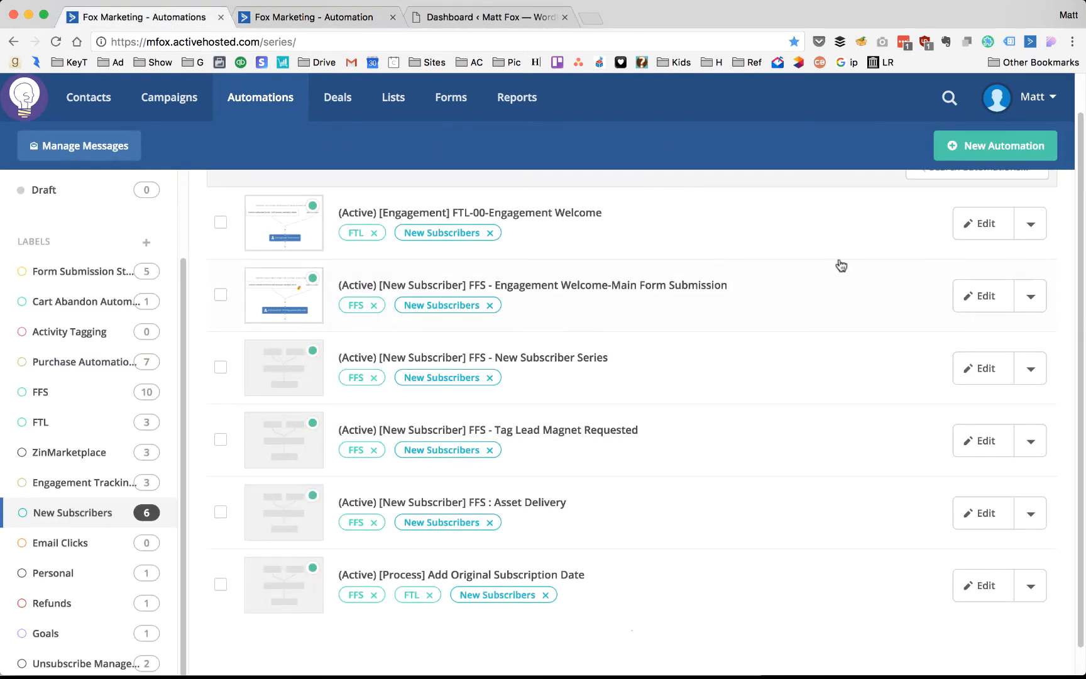
Step: Create a new automation from the "Content Upgrade/Asset Lead Magnet Delivery" recipe, searching the recipes for "asset l"
left_click(985, 146)
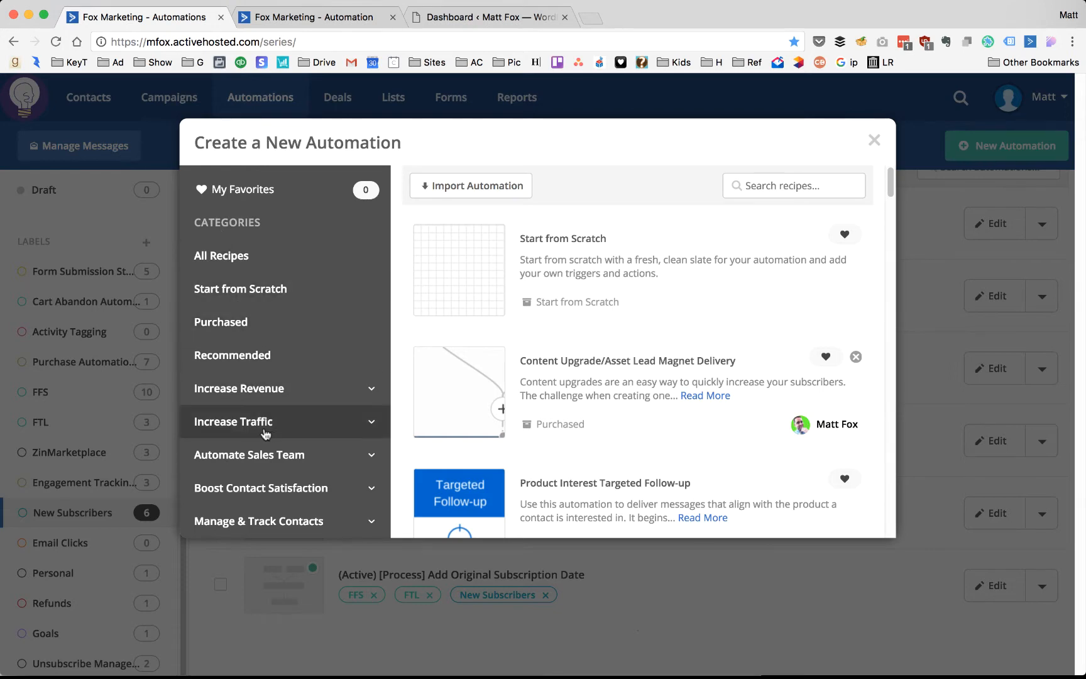
scroll(629, 377, "down", 3)
scroll(641, 371, "down", 6)
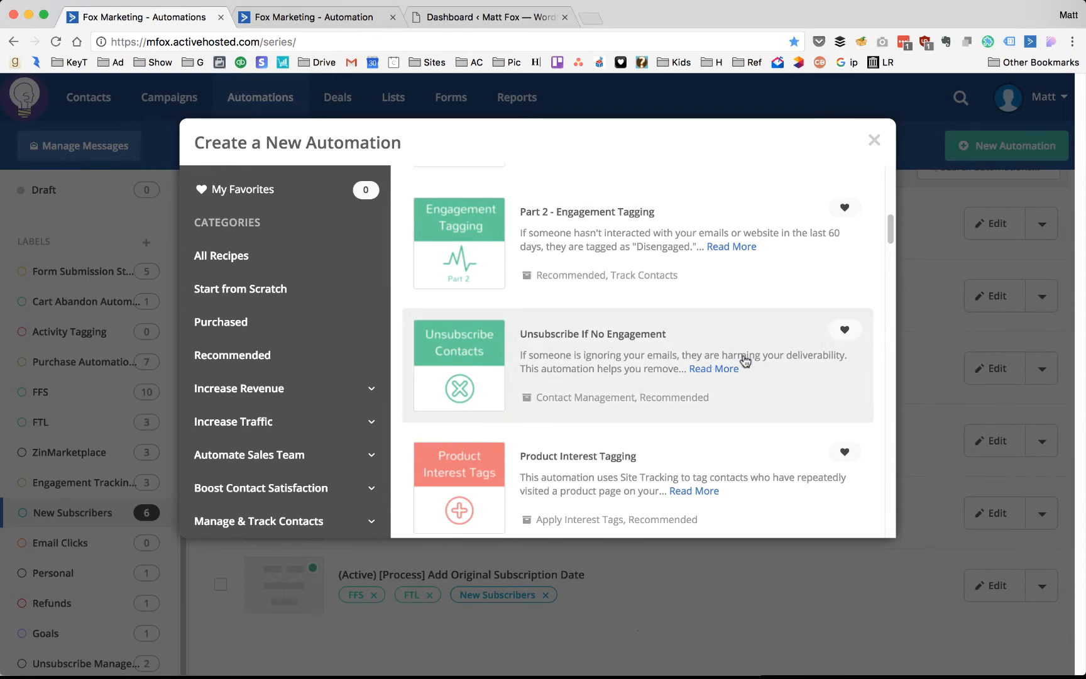
scroll(745, 359, "down", 3)
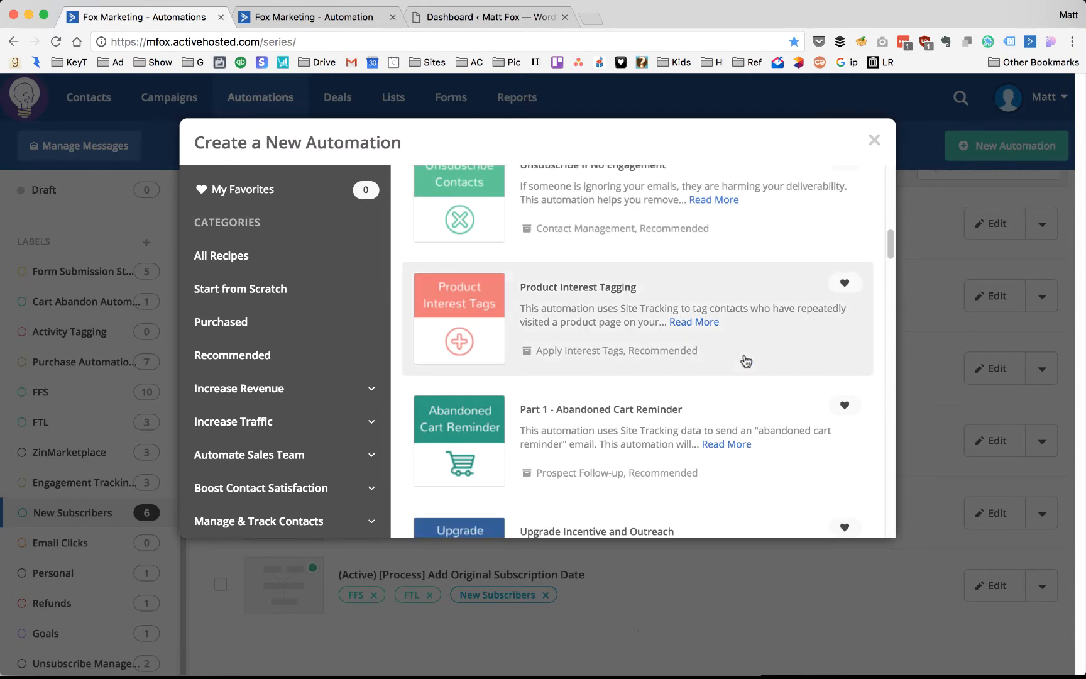
scroll(747, 360, "down", 3)
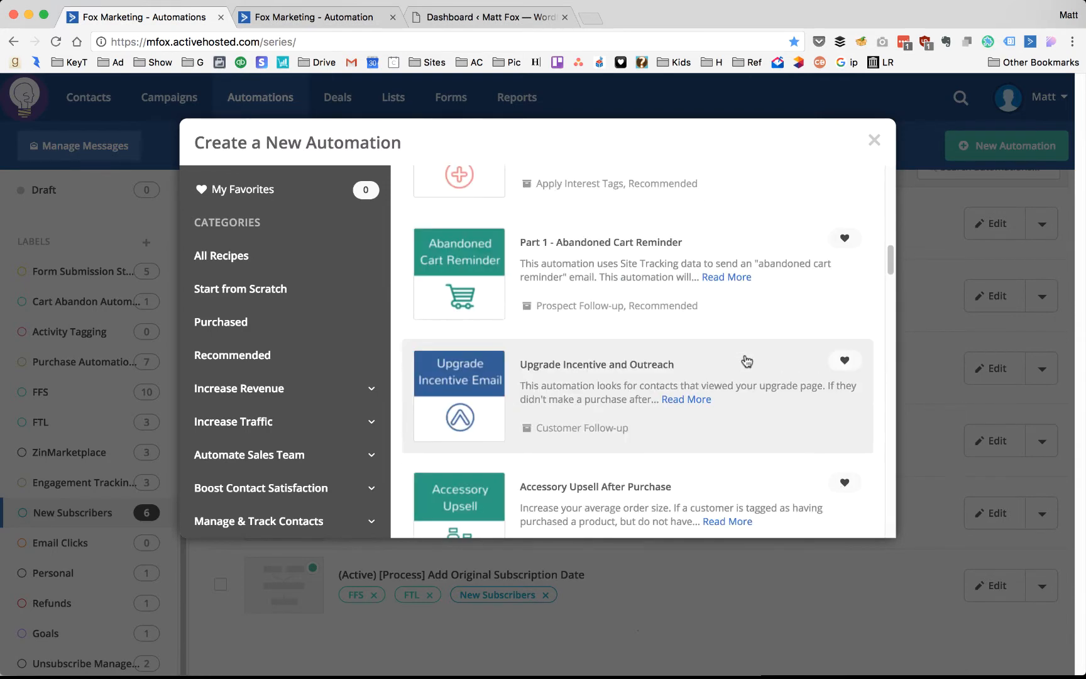
scroll(746, 360, "up", 15)
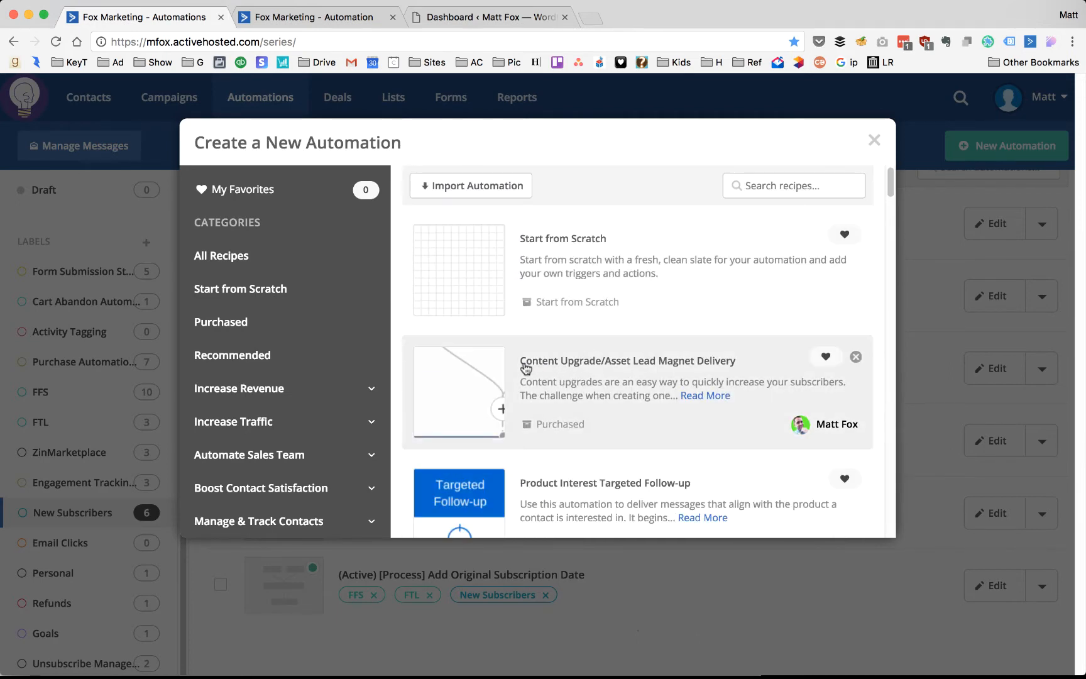
left_click(770, 183)
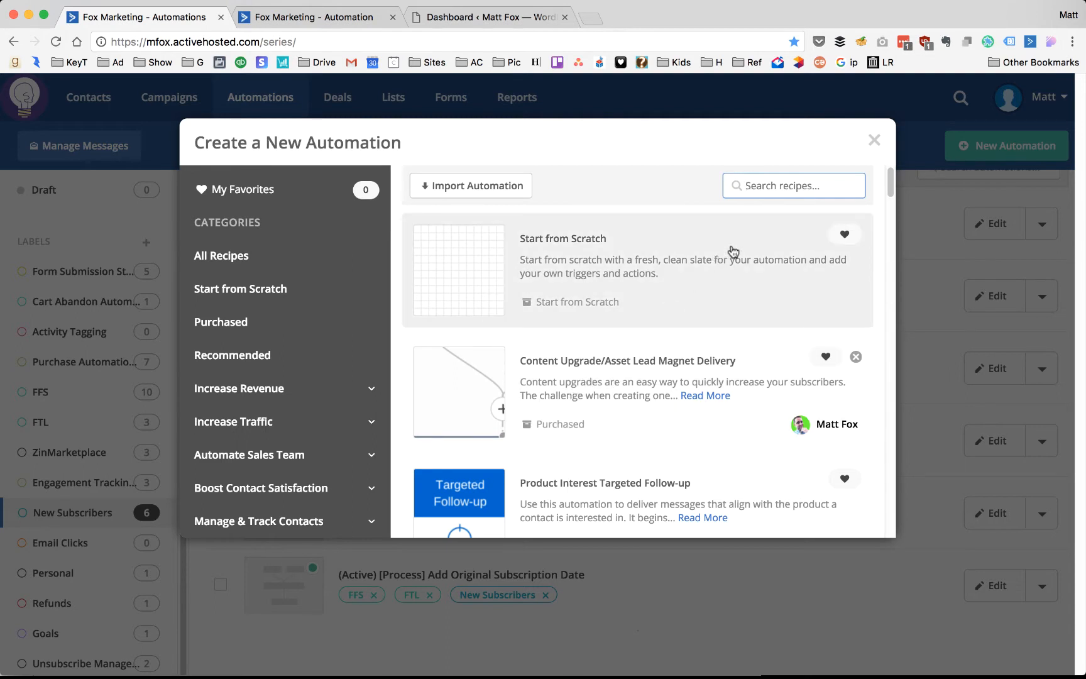
type("asset l")
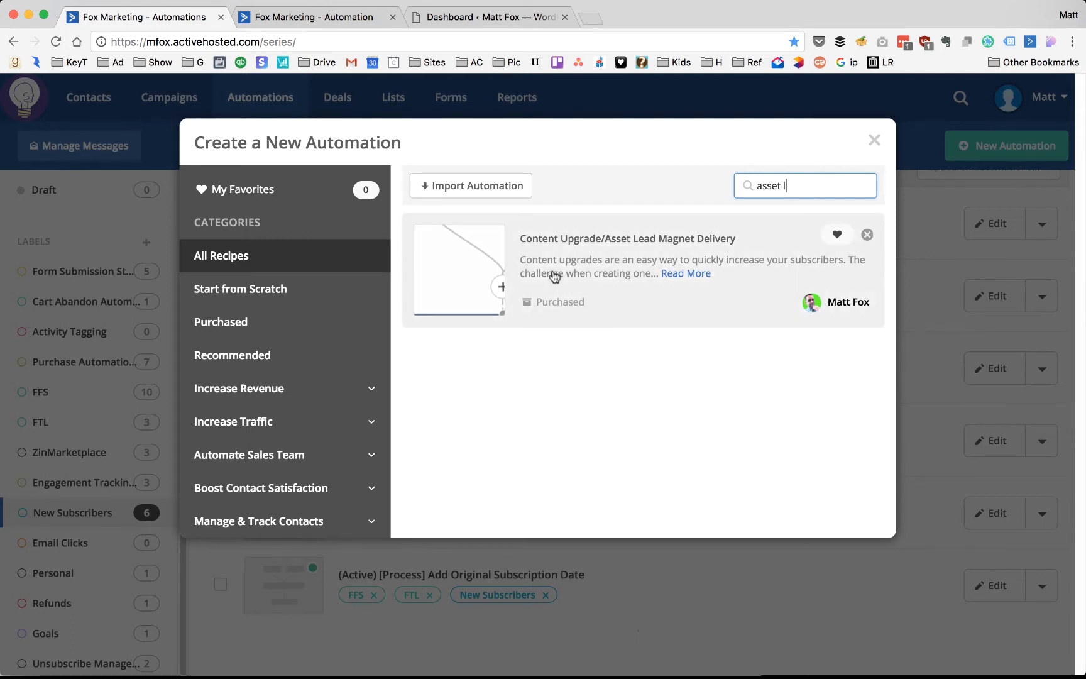
left_click(569, 244)
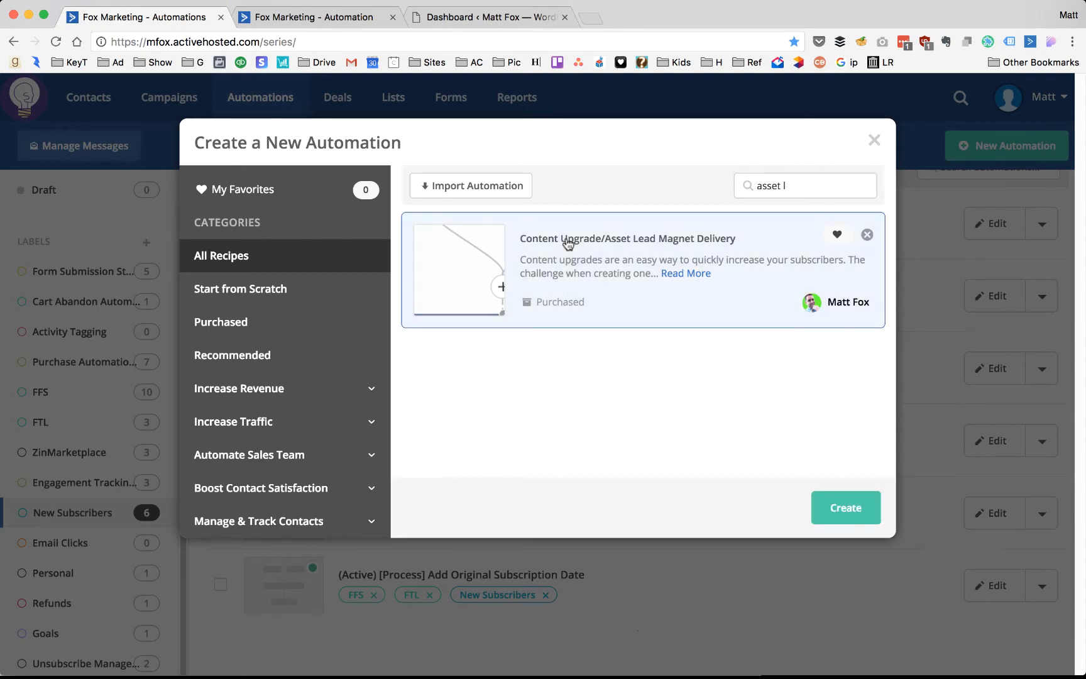
left_click(859, 512)
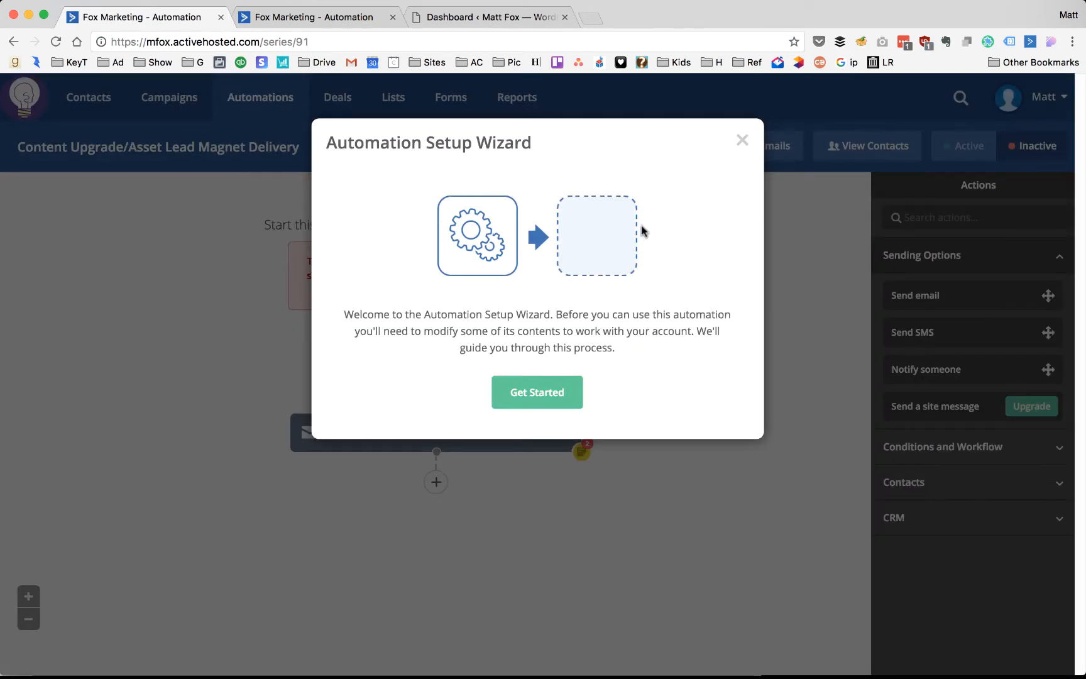
Step: Start the setup wizard and set the form-submission trigger to the "- a- test" form
left_click(531, 393)
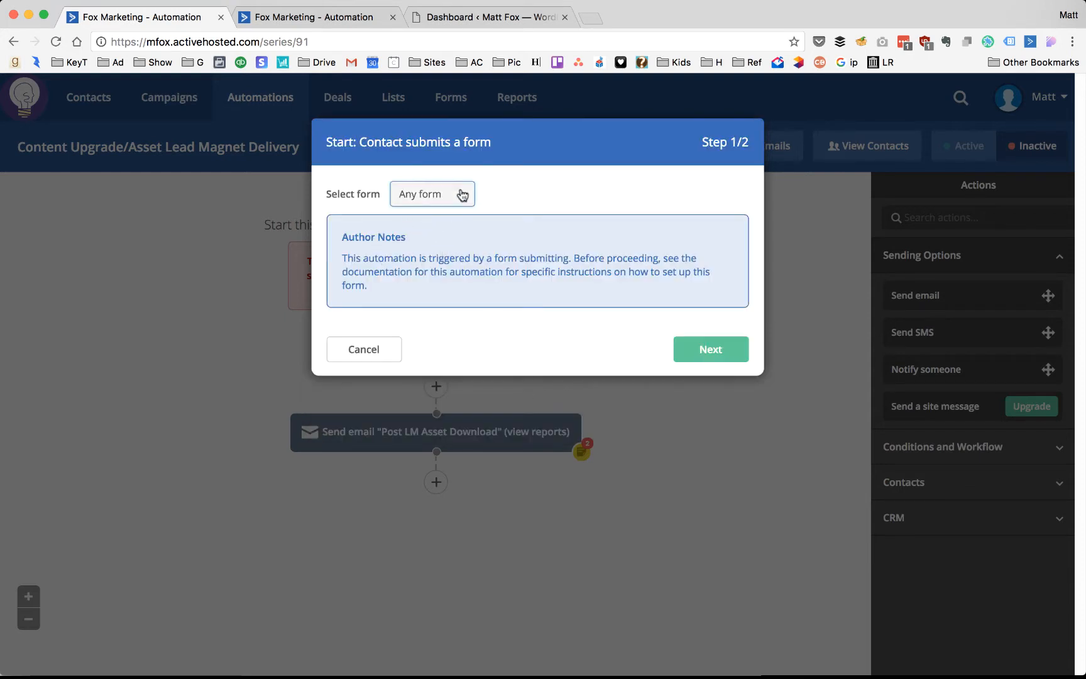
left_click(460, 194)
left_click(445, 294)
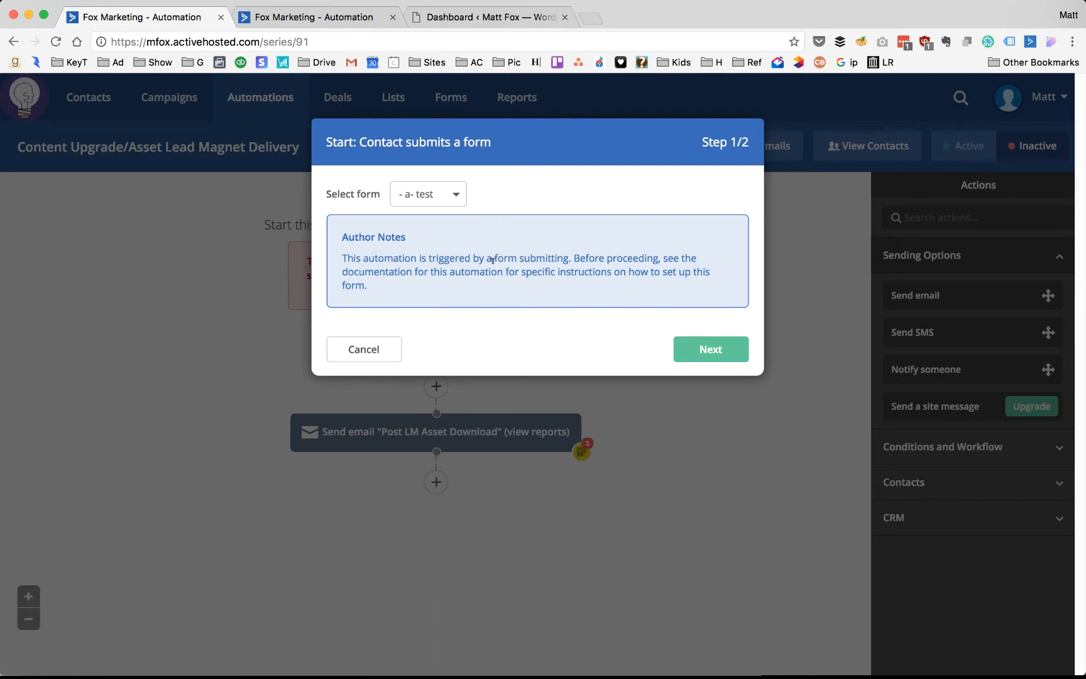
left_click(712, 352)
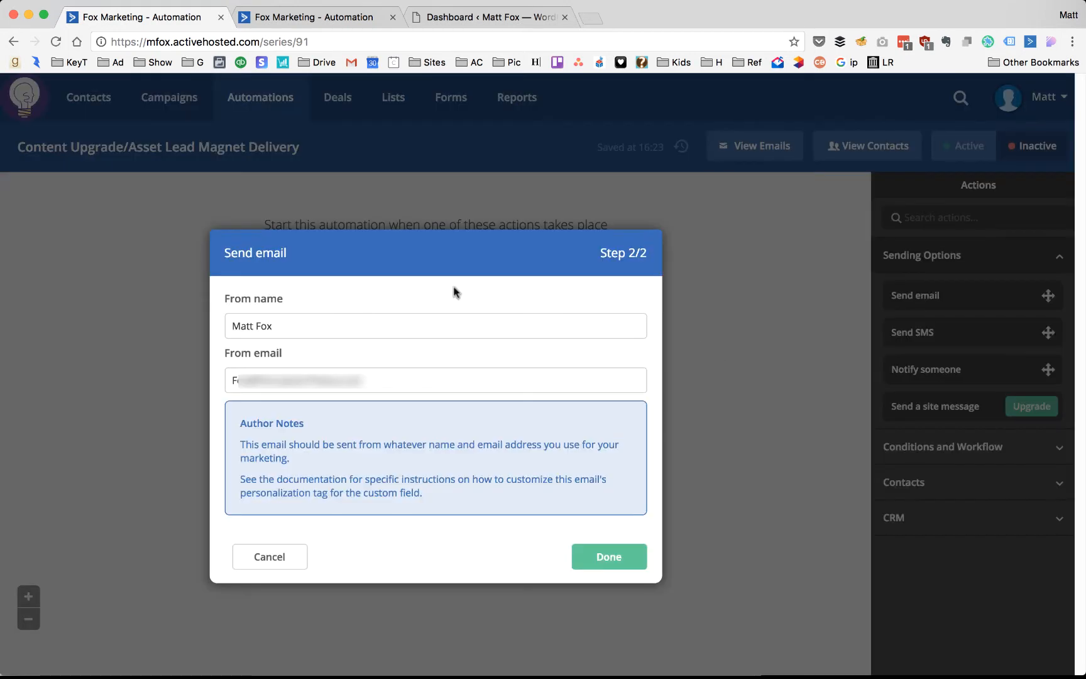
Step: Replace the sender's from email with the marketing email address and finish the setup wizard
triple_click(329, 372)
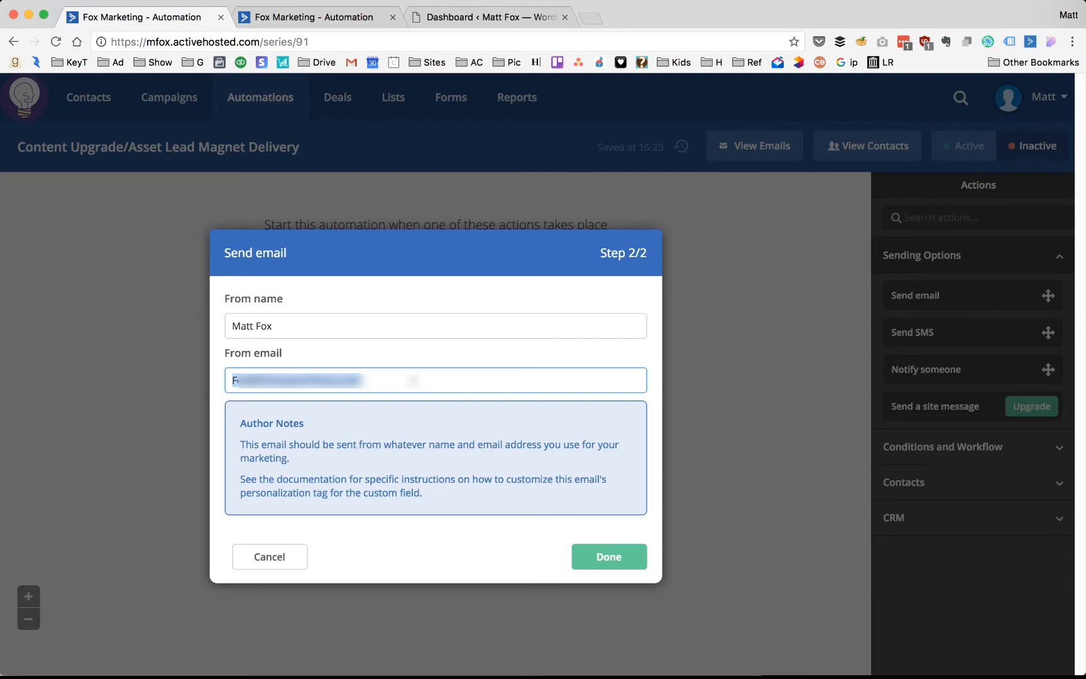
key("BackSpace")
type(";em")
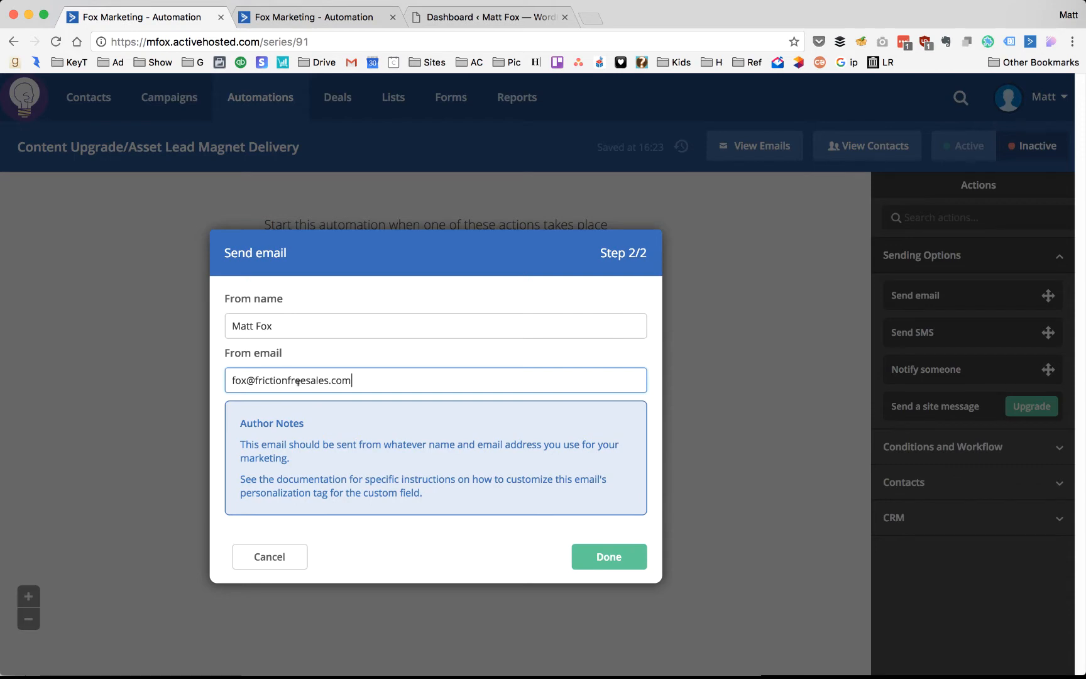
left_click(611, 557)
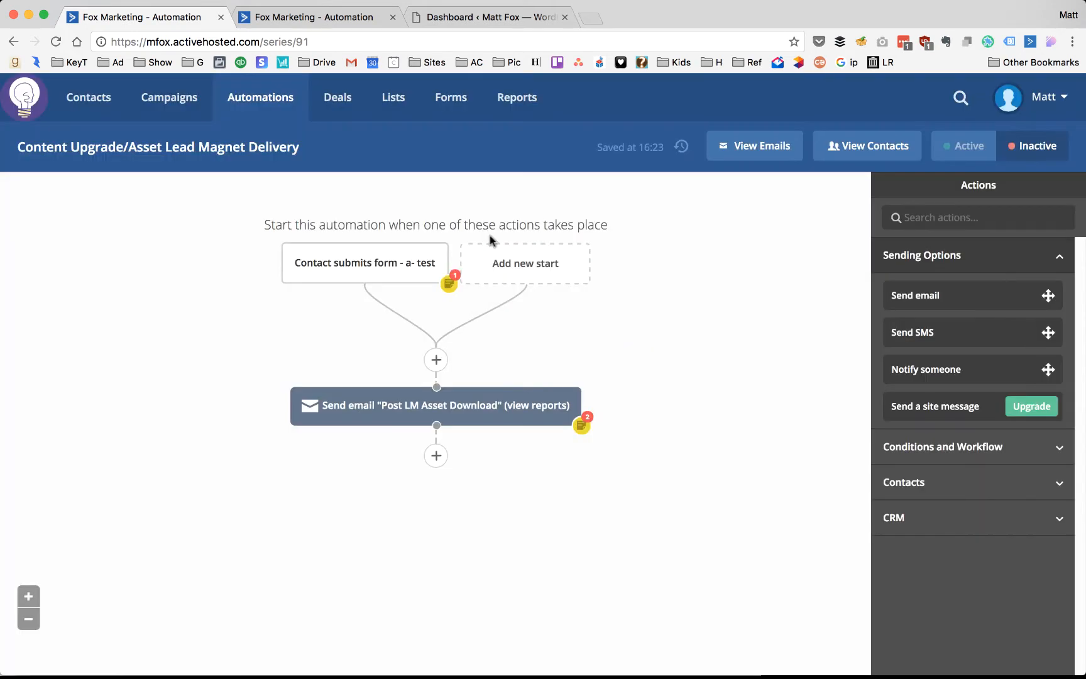
Step: Read the note on the form trigger, and open the "Post LM Asset Download" email for editing
left_click(449, 286)
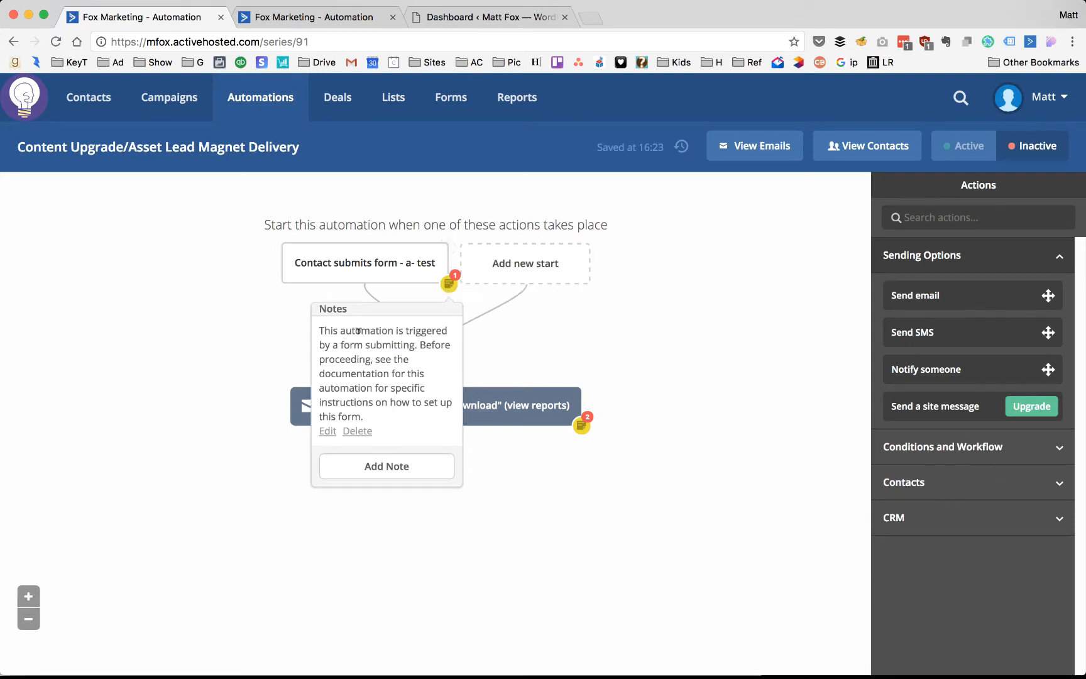
left_click(606, 317)
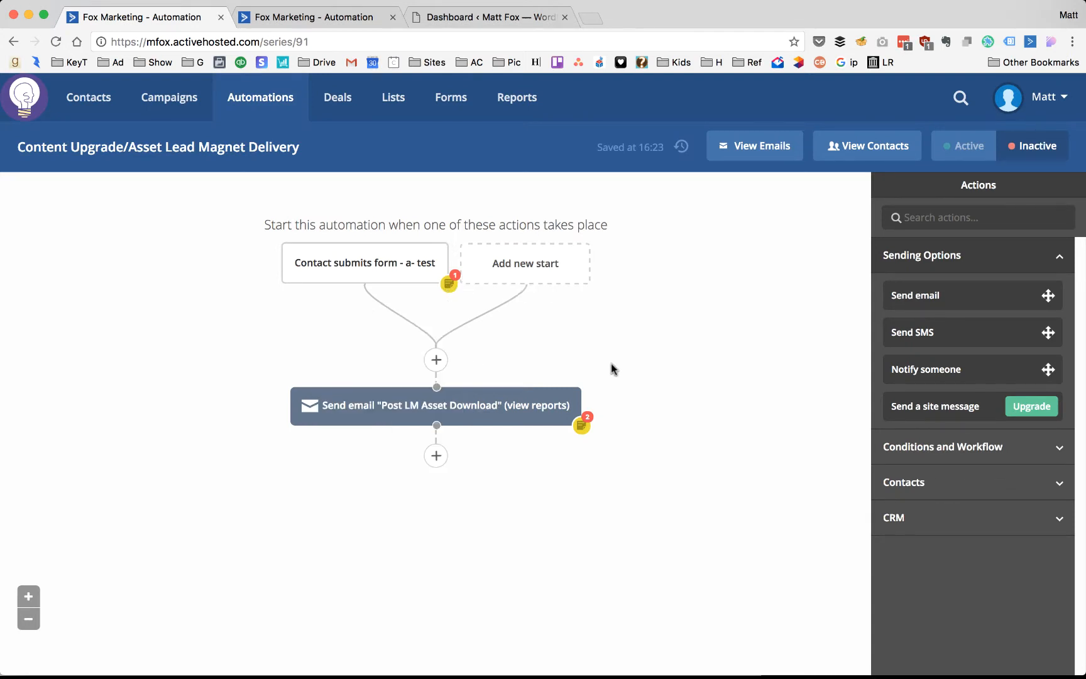
left_click(403, 408)
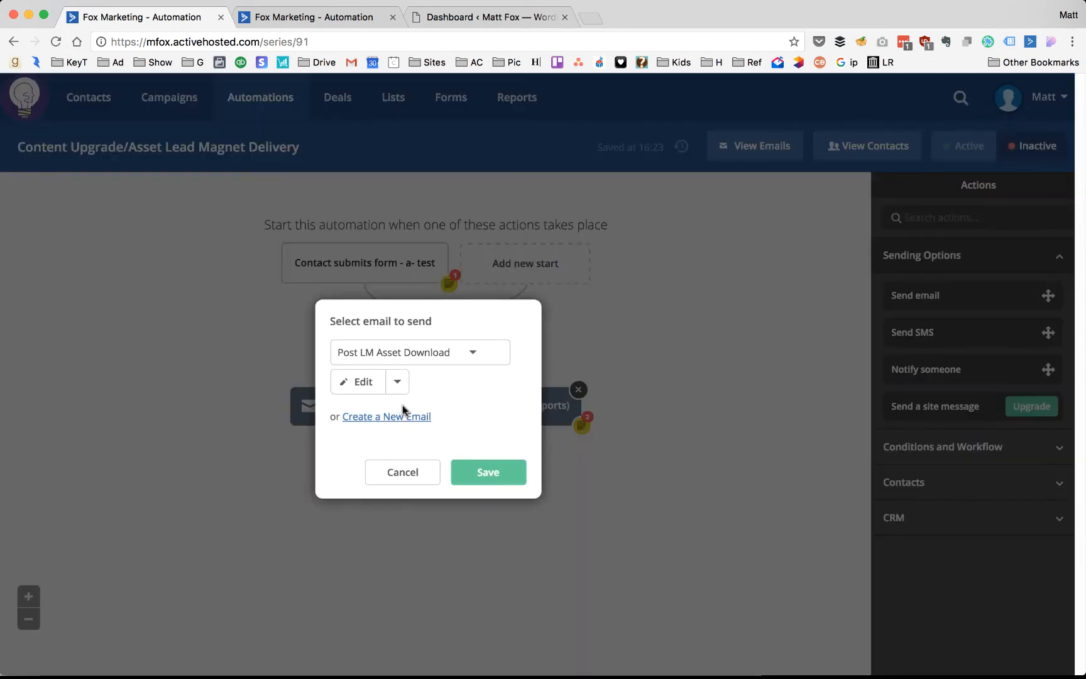
left_click(362, 384)
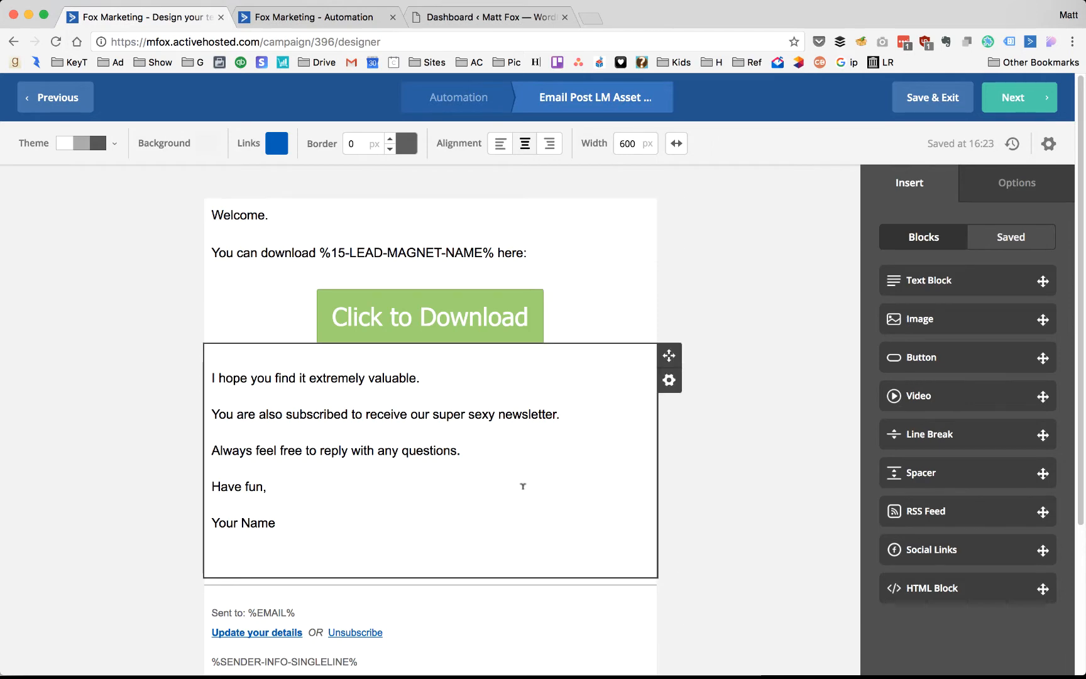
Step: Examine the email's content, including the lead magnet name tag and the "Click to Download" button
scroll(526, 485, "down", 5)
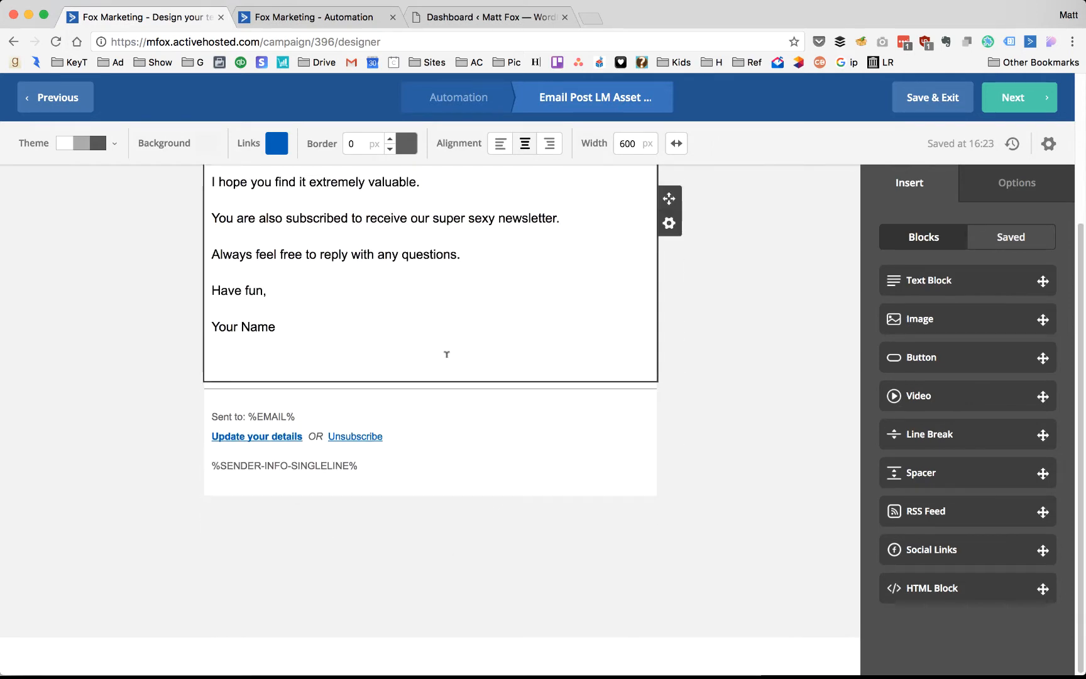
scroll(444, 352, "up", 5)
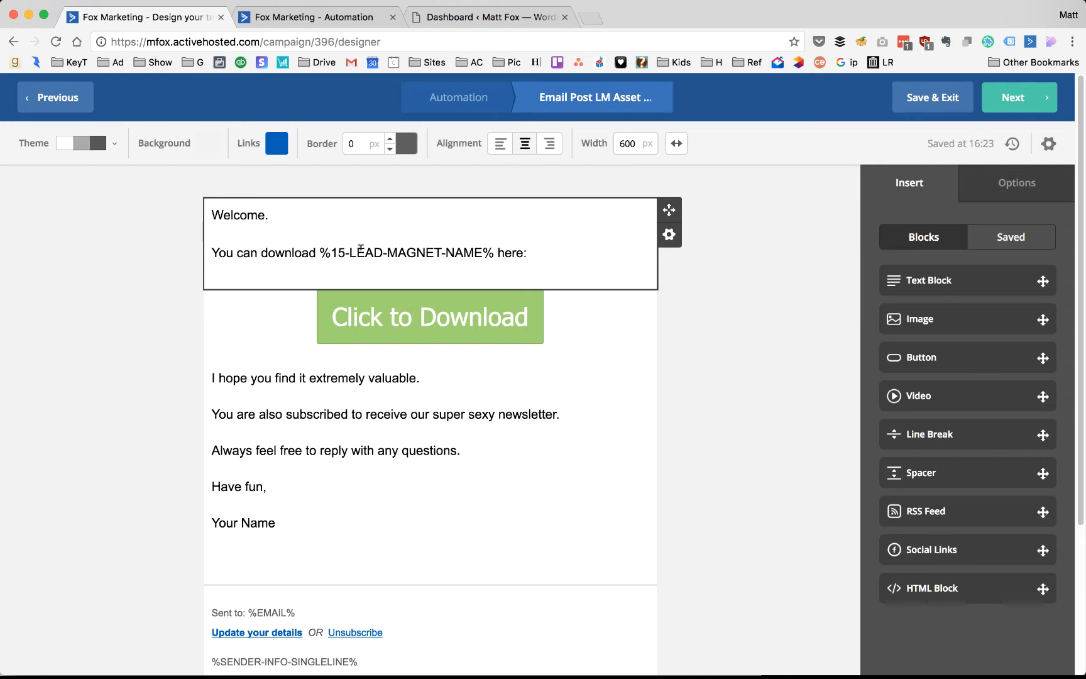
left_click_drag(321, 249, 495, 253)
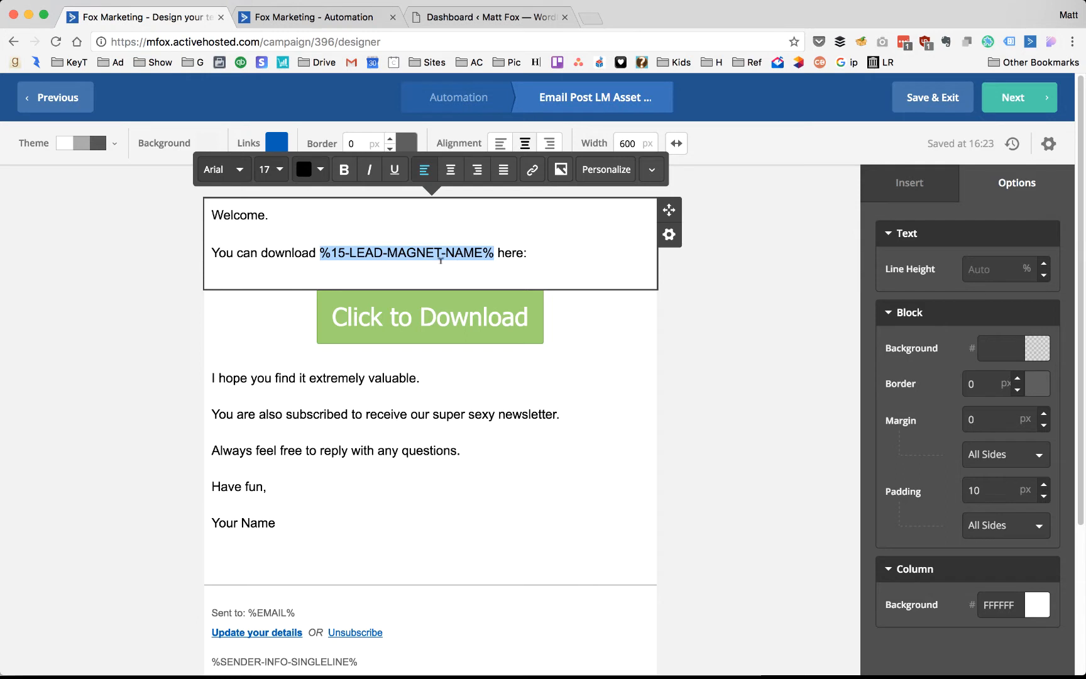
left_click(575, 315)
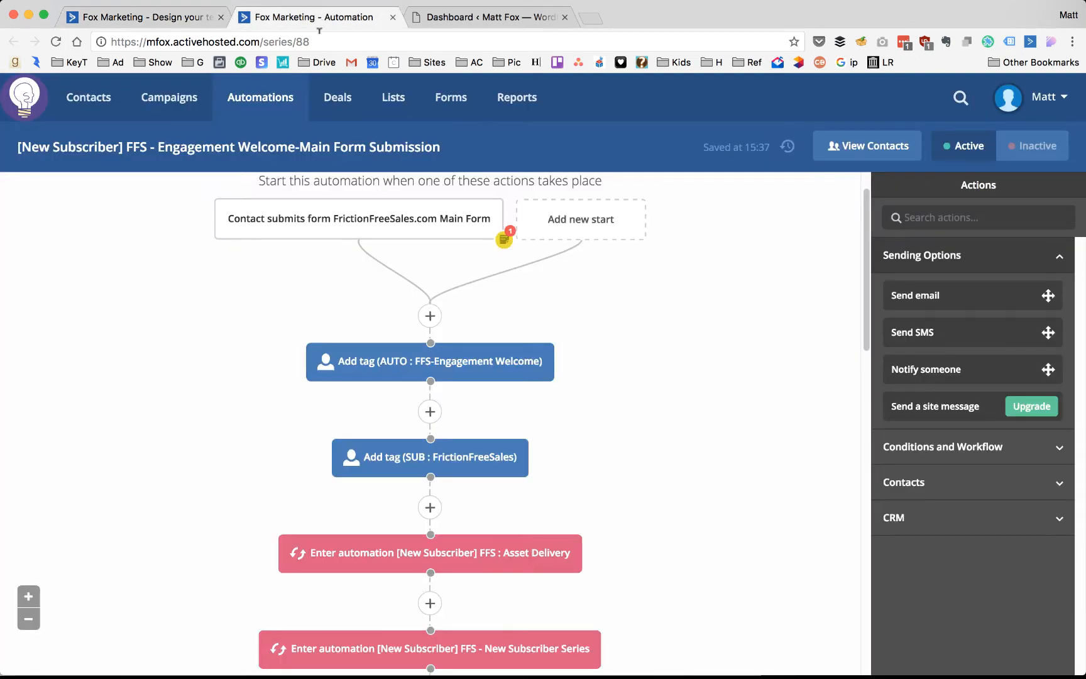
Step: Copy the %NAME_OF_LEAD_MAGNET% personalization tag of the "Name of lead magnet" field from the second page of custom form fields
left_click(458, 105)
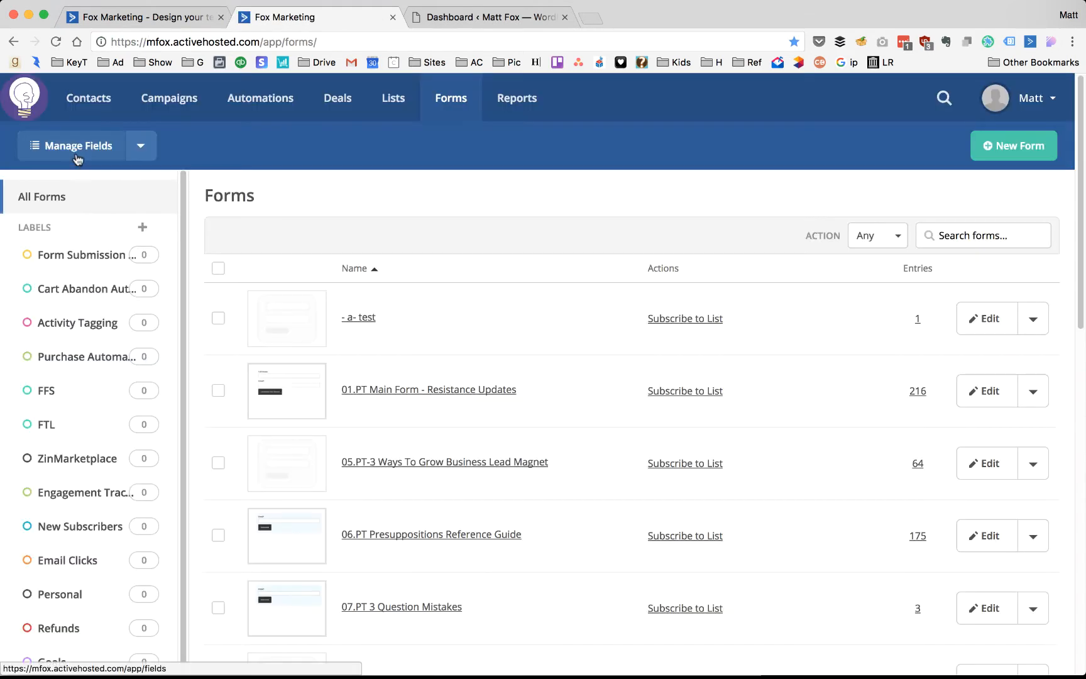
left_click(76, 155)
scroll(308, 182, "down", 10)
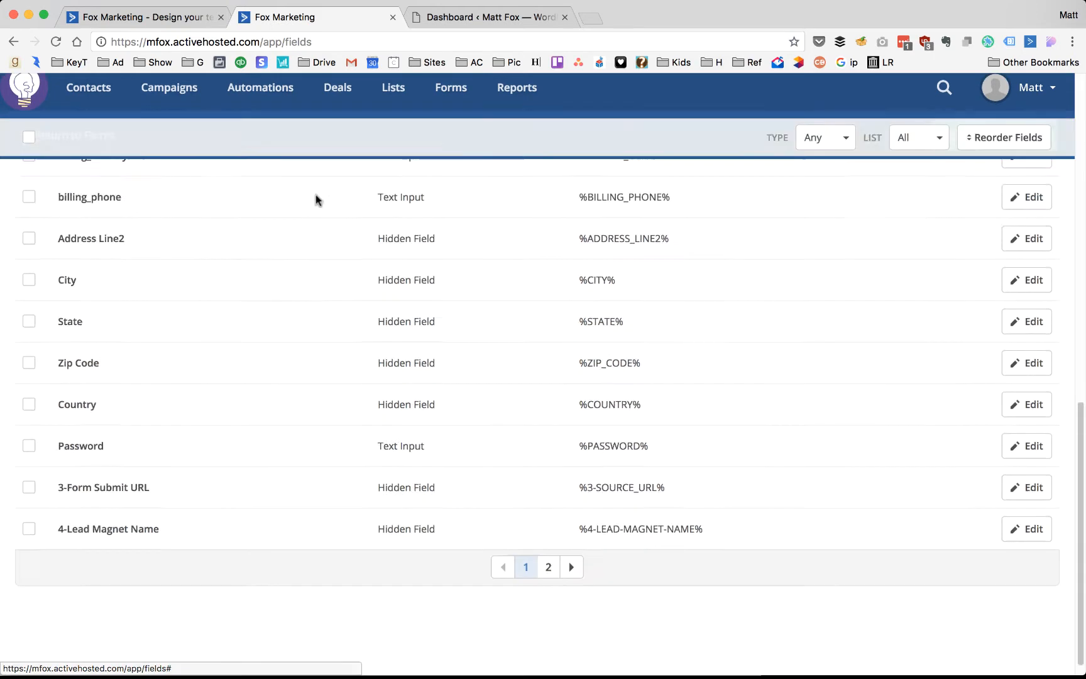
left_click(550, 566)
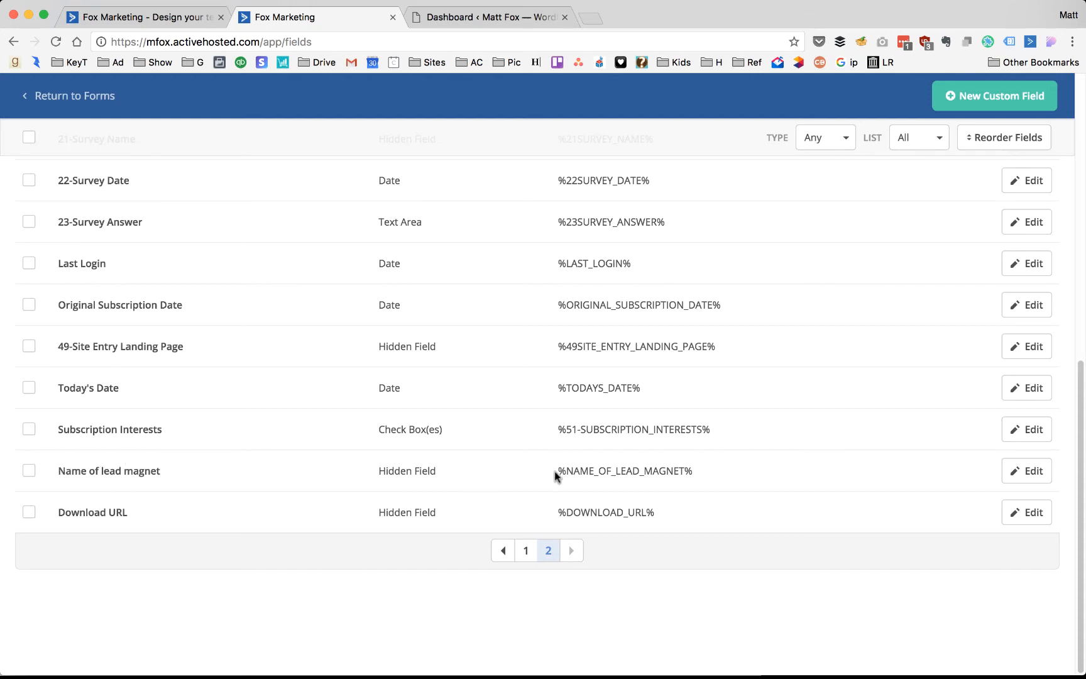
left_click_drag(558, 467, 693, 466)
right_click(623, 470)
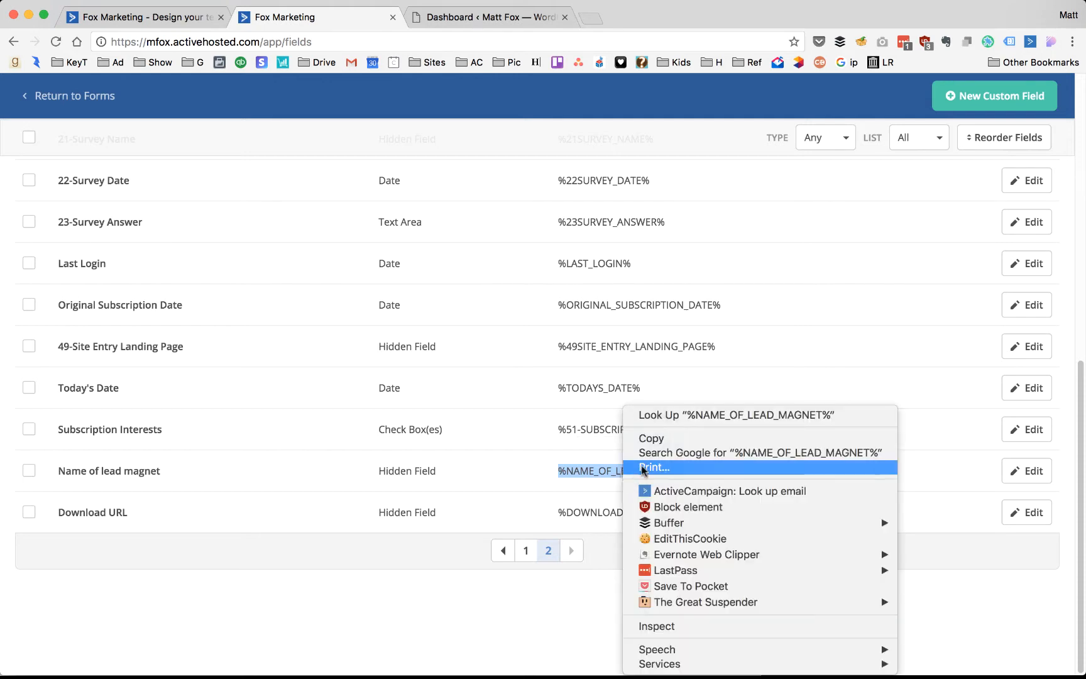
left_click(654, 440)
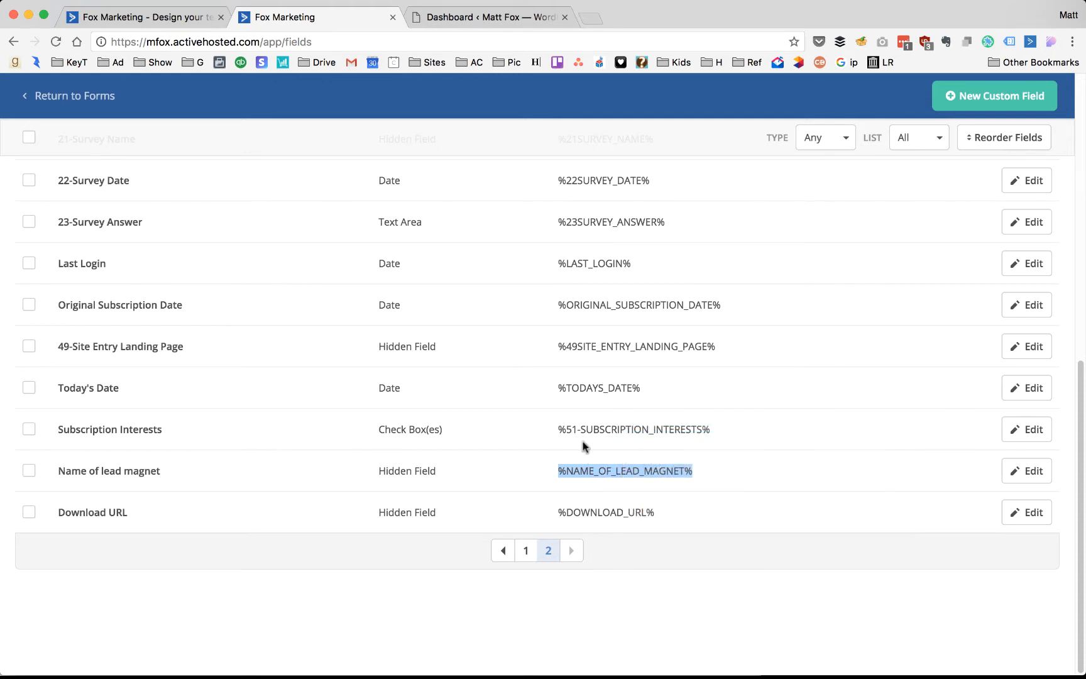
Step: Replace the lead magnet name tag in the email's "You can download" sentence with %NAME_OF_LEAD_MAGNET%
left_click(158, 18)
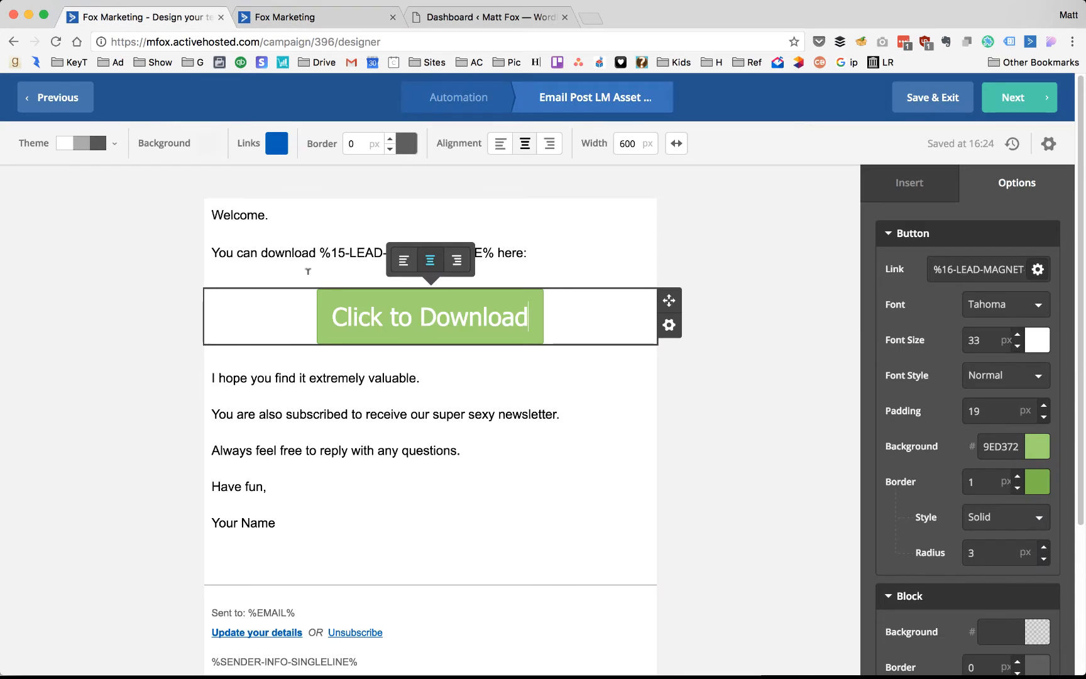
left_click_drag(320, 251, 491, 249)
key("BackSpace")
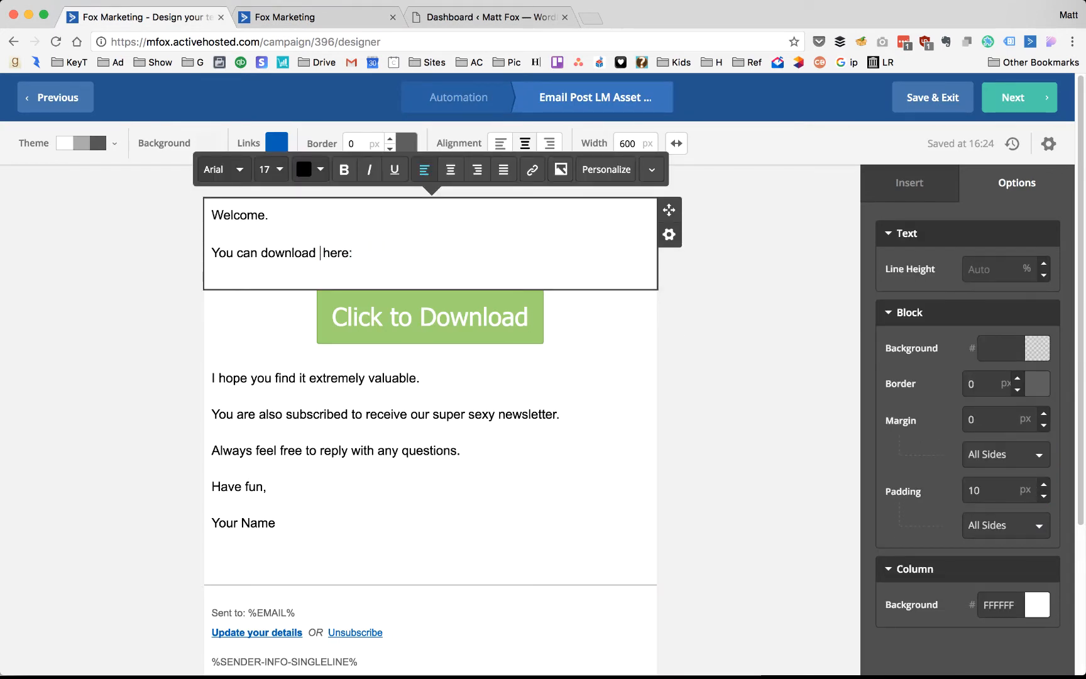
key("super+v")
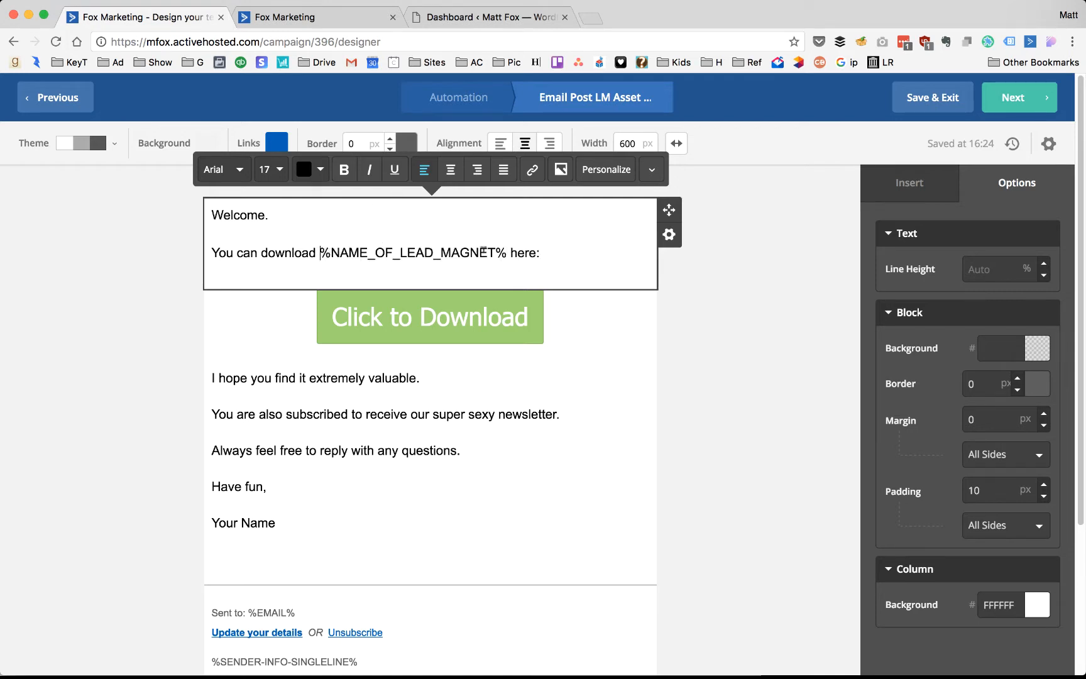
Step: Italicize the %NAME_OF_LEAD_MAGNET% tag in the email's download sentence
left_click(505, 252, "shift")
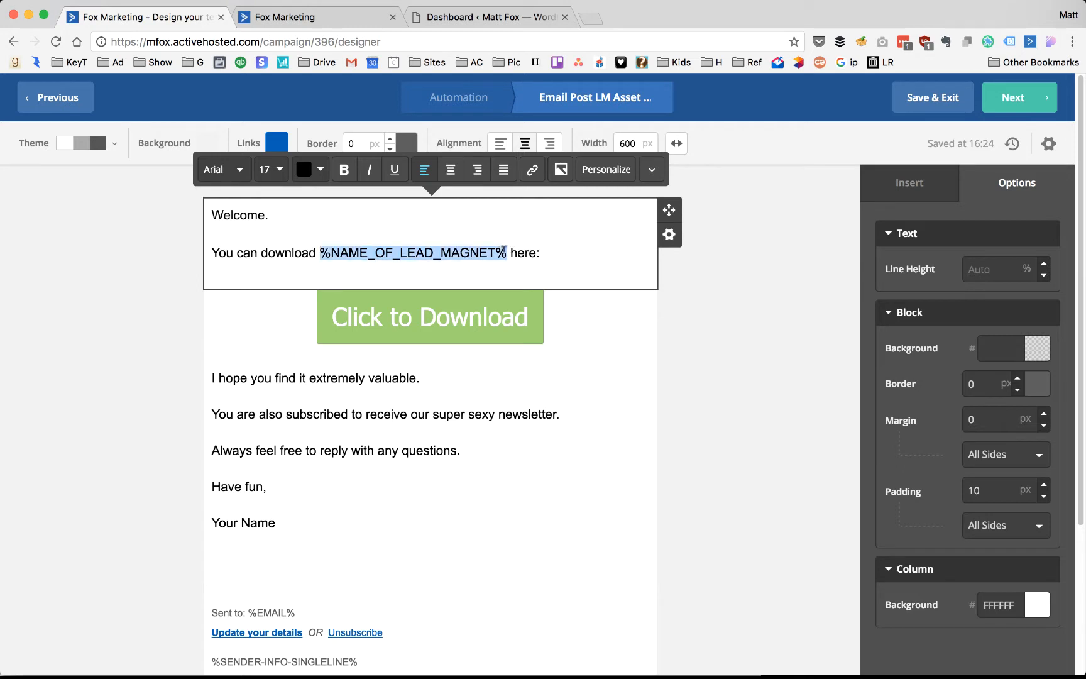
left_click(369, 169)
left_click(556, 251)
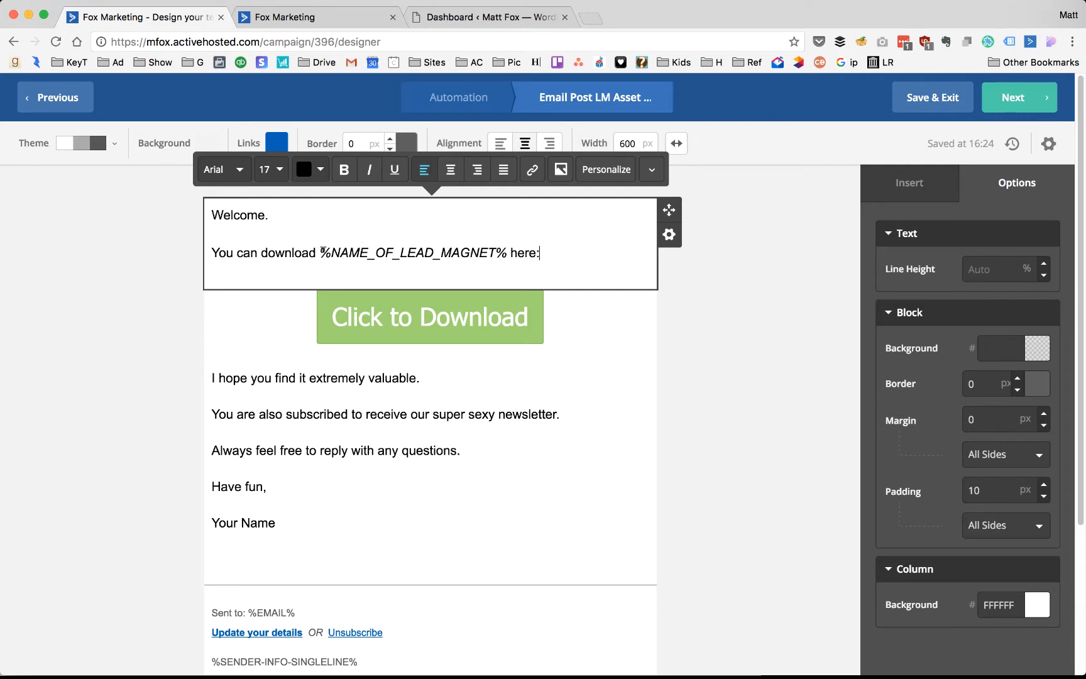
left_click_drag(321, 252, 507, 253)
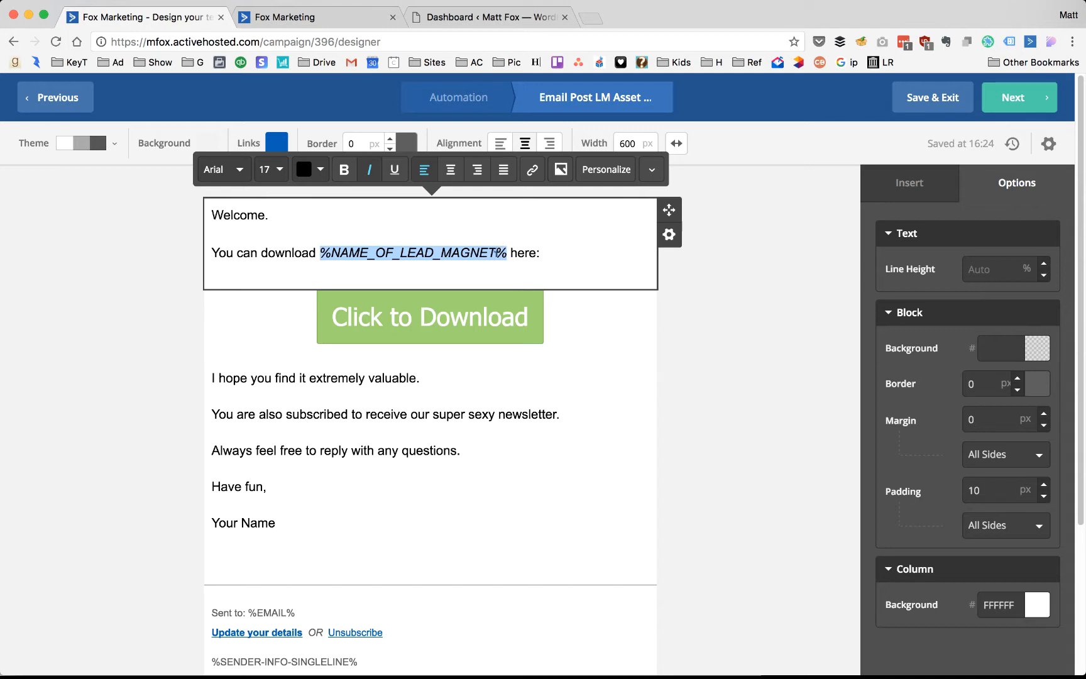
Step: Clear the existing link of the "Click to Download" button in the email
left_click(552, 320)
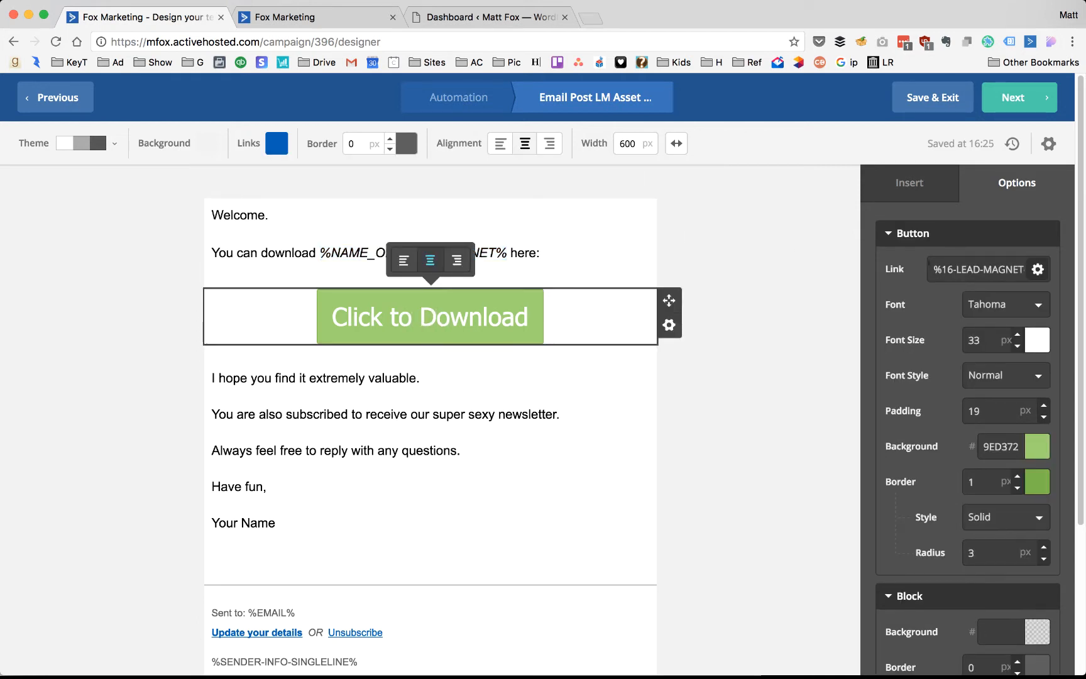
left_click_drag(931, 269, 1083, 269)
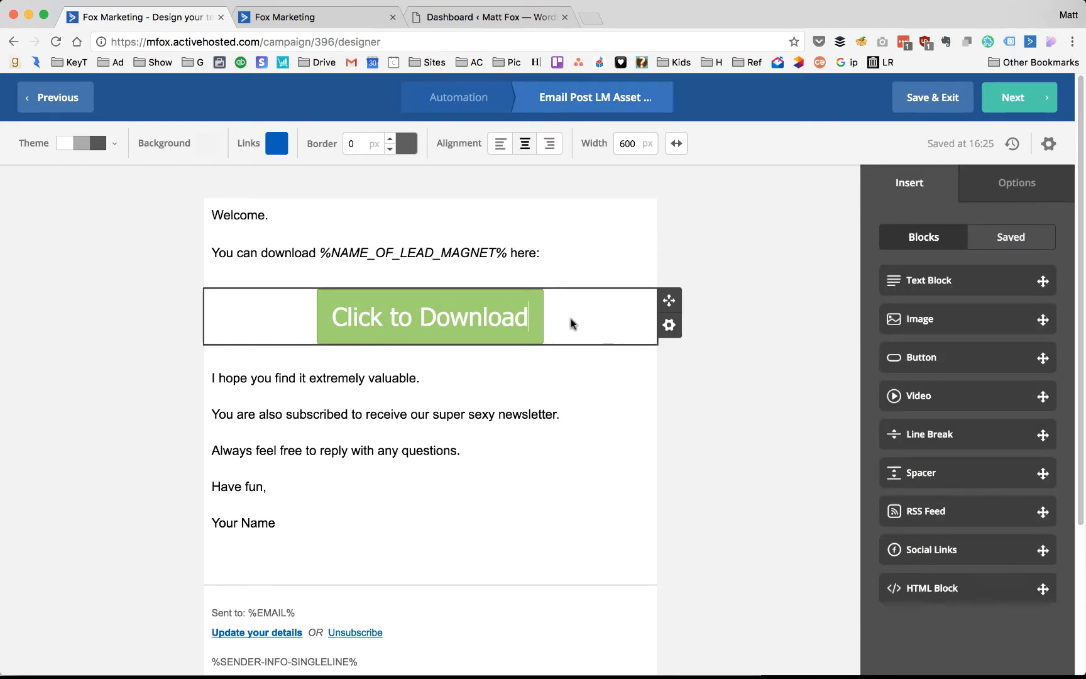
left_click(572, 324)
left_click(968, 269)
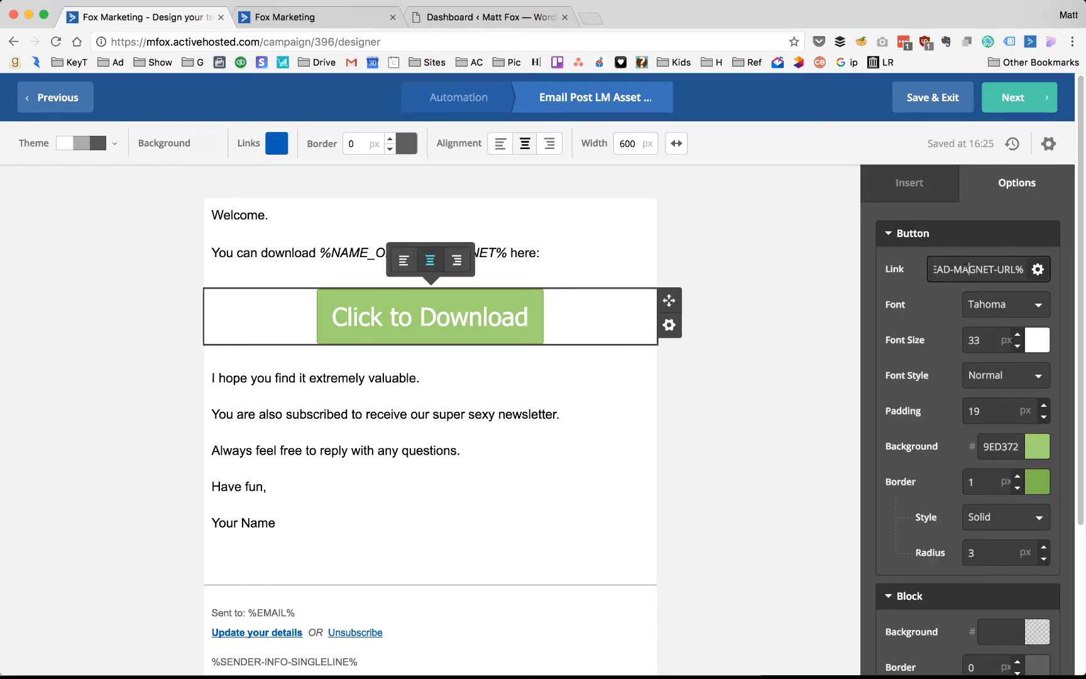
key("super+a")
key("BackSpace")
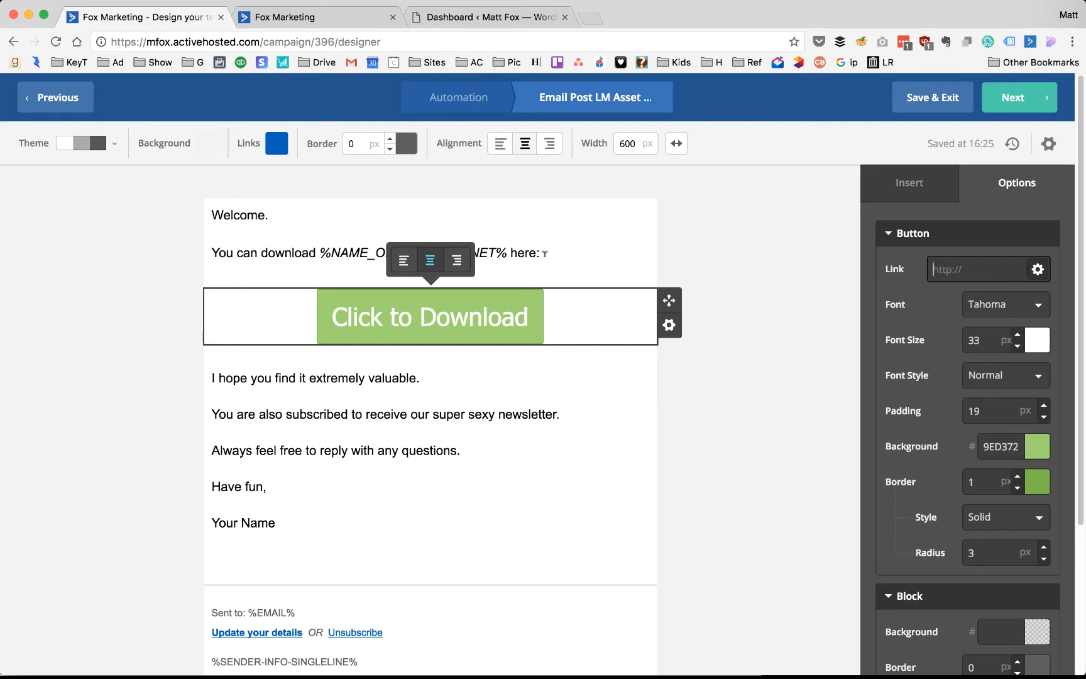
Step: Copy the %DOWNLOAD_URL% personalization tag of the "Download URL" field from the custom fields list
left_click(302, 18)
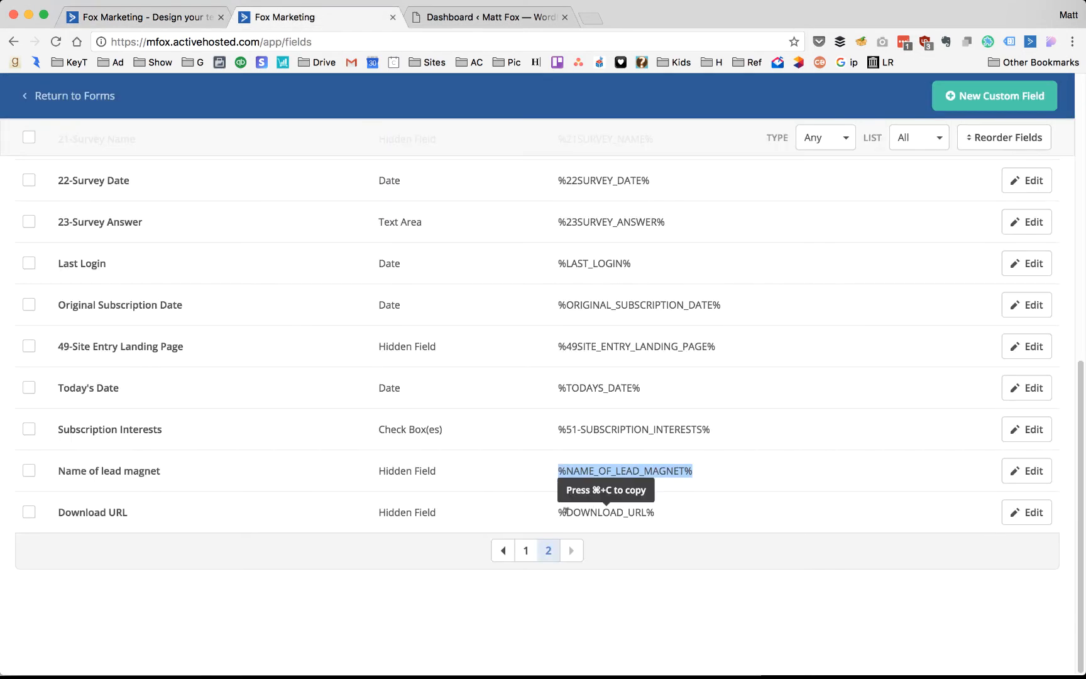
left_click_drag(558, 512, 658, 512)
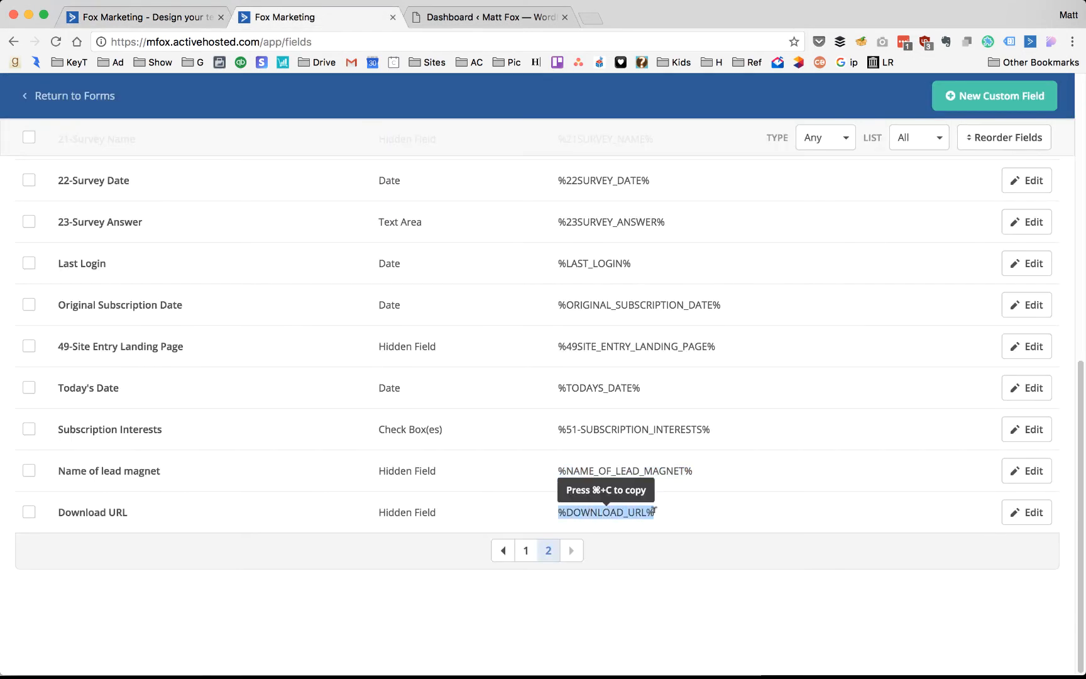
right_click(602, 511)
left_click(633, 441)
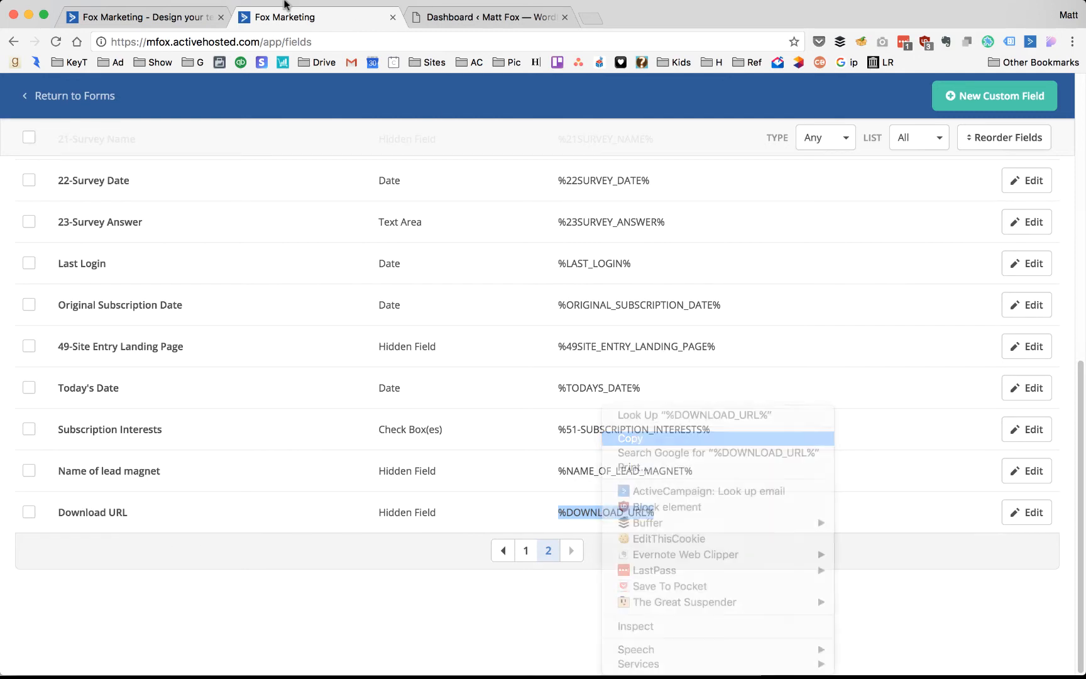
Step: Set the "Click to Download" button's link to %DOWNLOAD_URL%, and save and exit the email
left_click(167, 18)
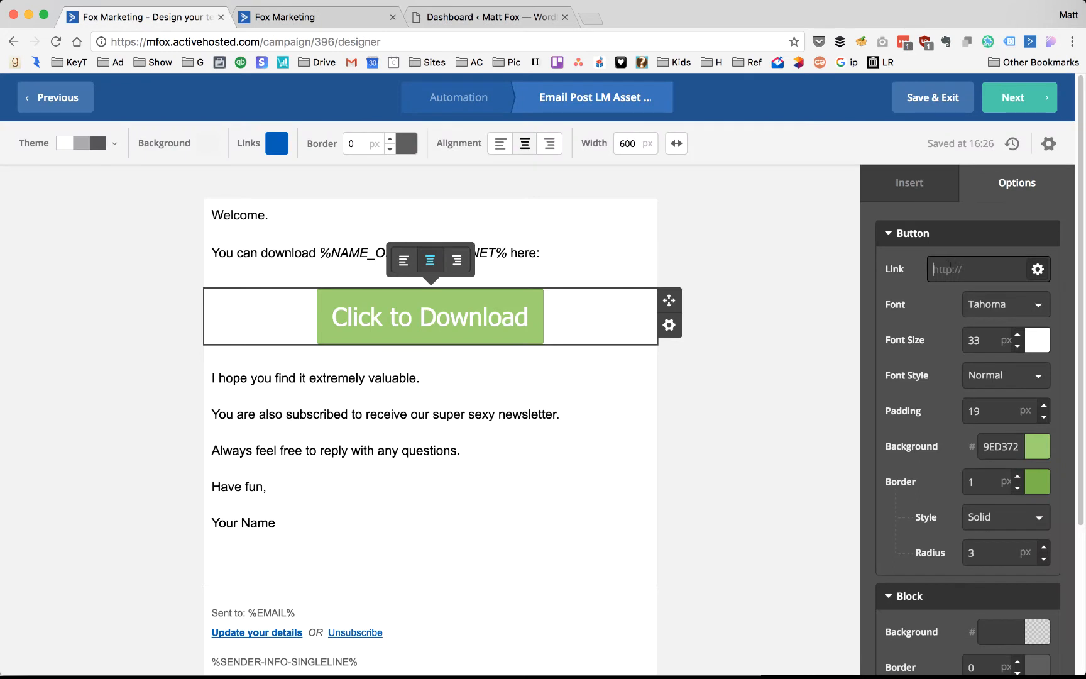
key("super+v")
key("super+Left")
key("super+Right")
key("super+Left")
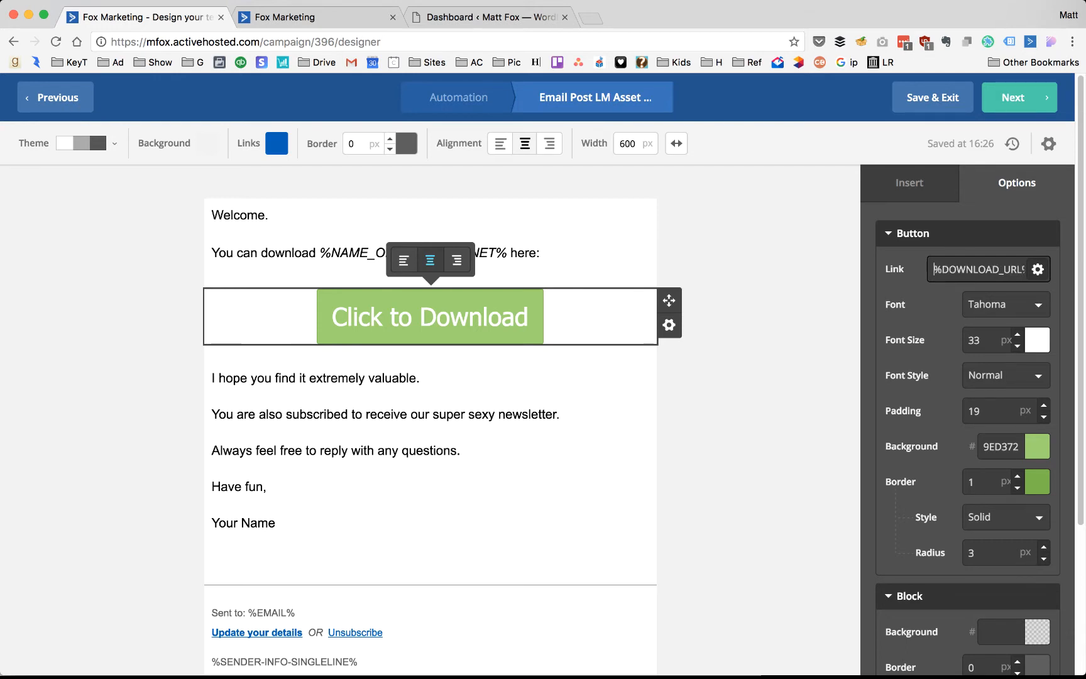
left_click(337, 13)
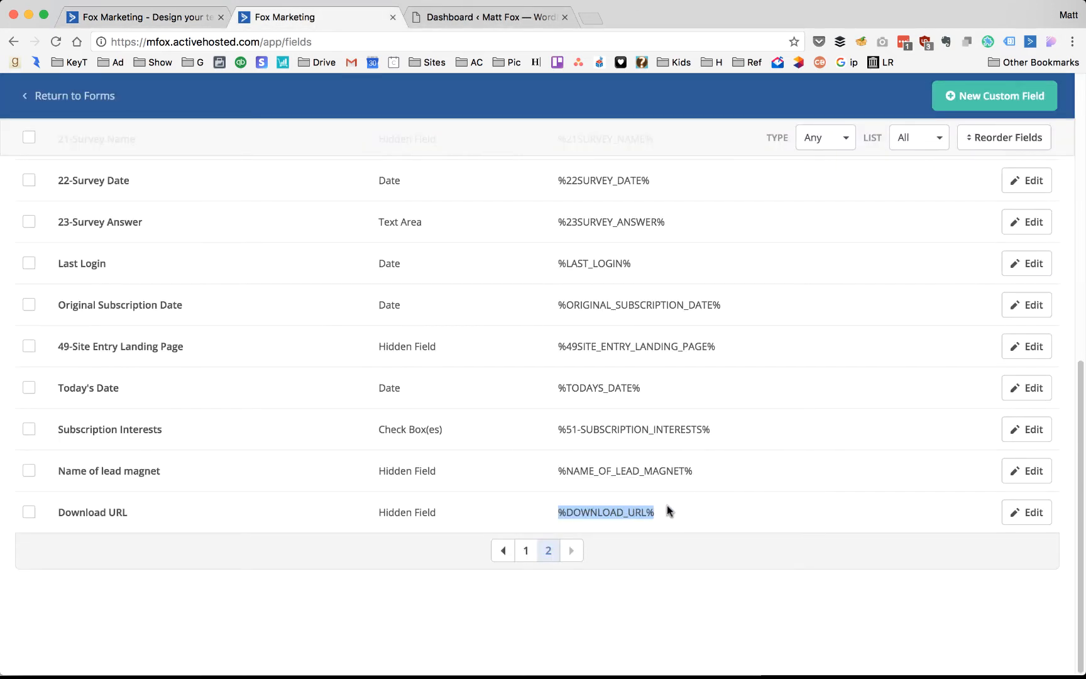
left_click(171, 18)
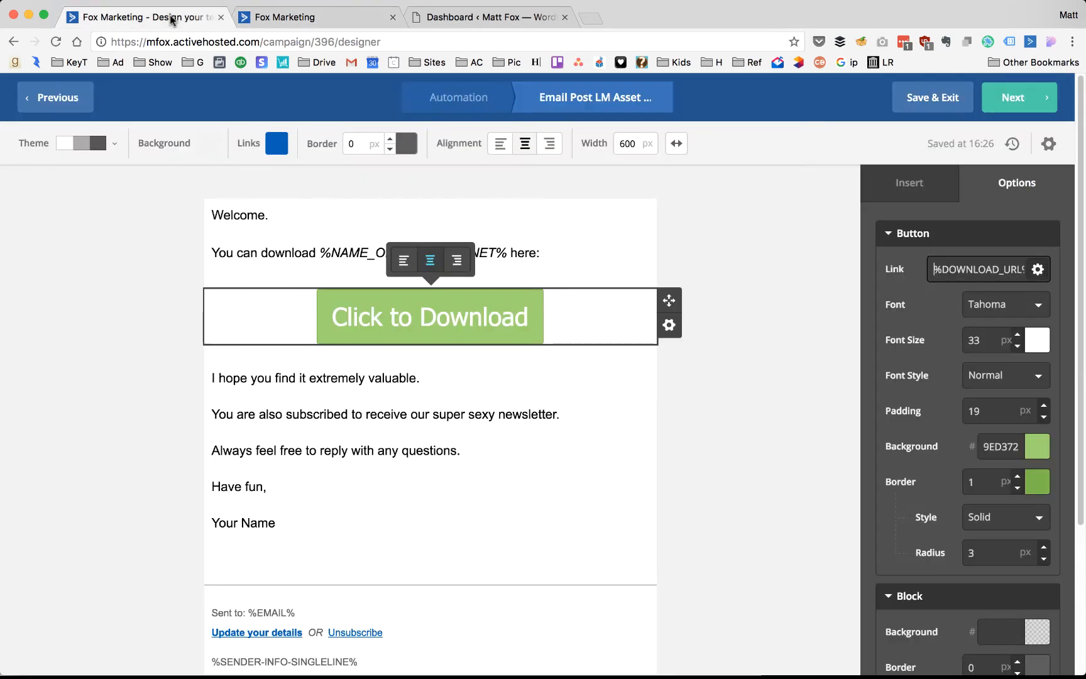
left_click(722, 269)
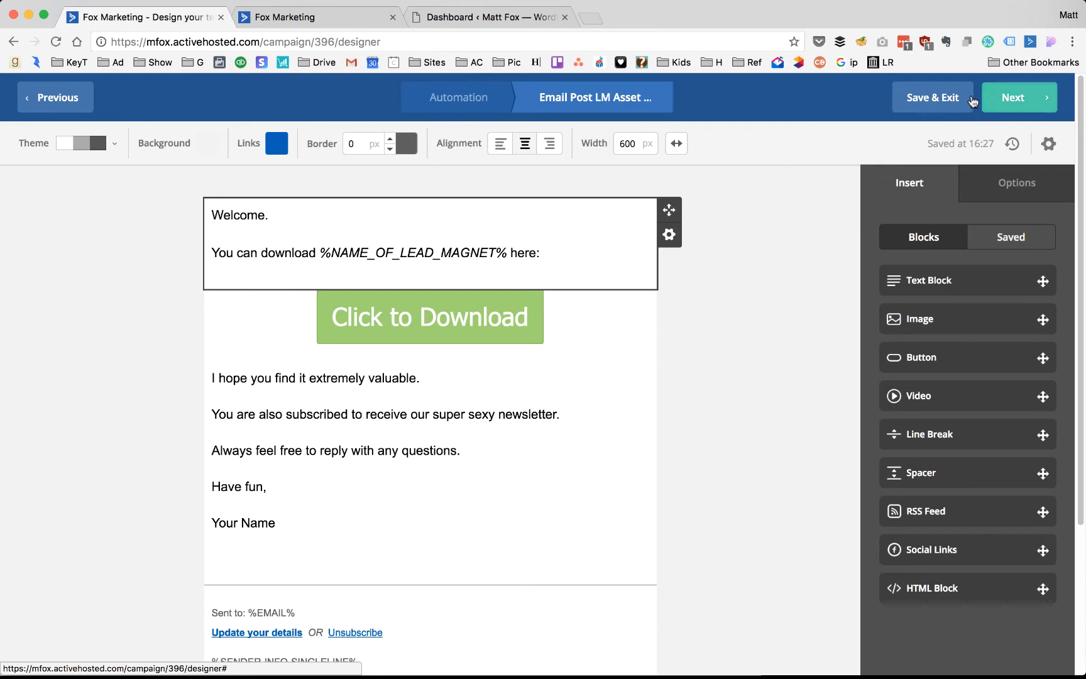
left_click(930, 101)
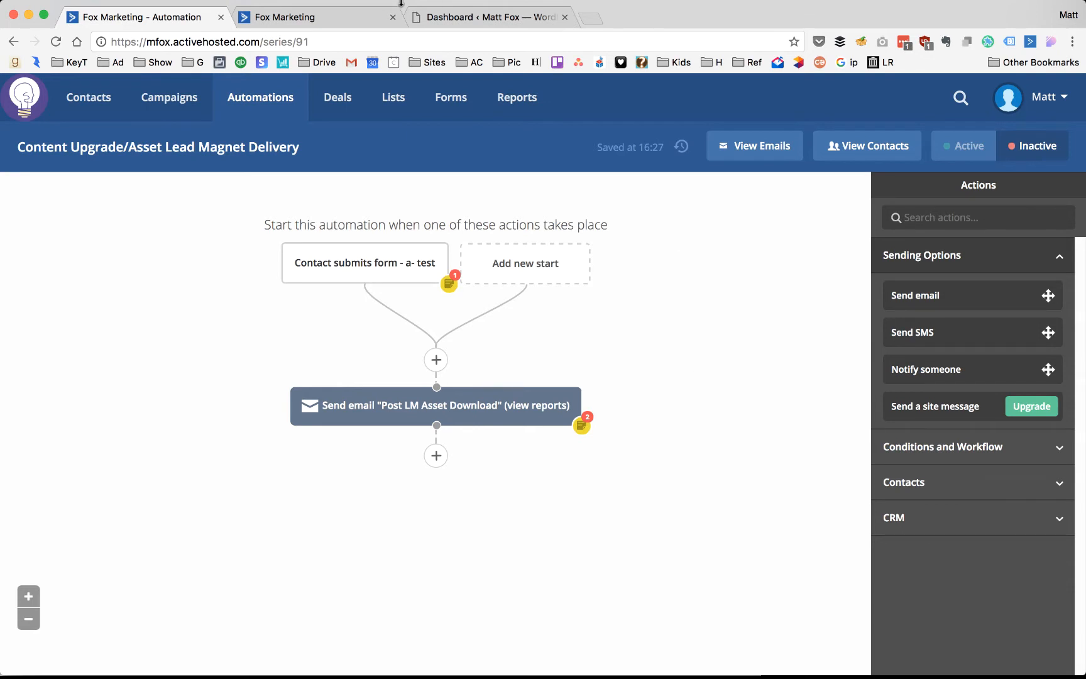
Step: Return to the list of automations and close the custom fields page
left_click(291, 17)
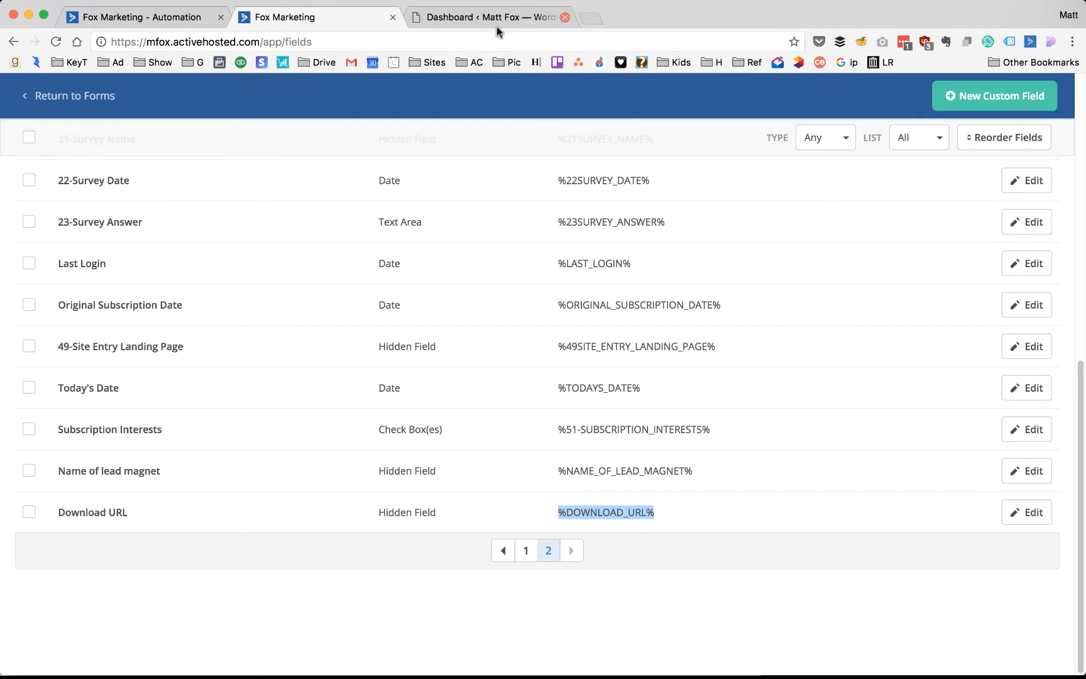
left_click(192, 22)
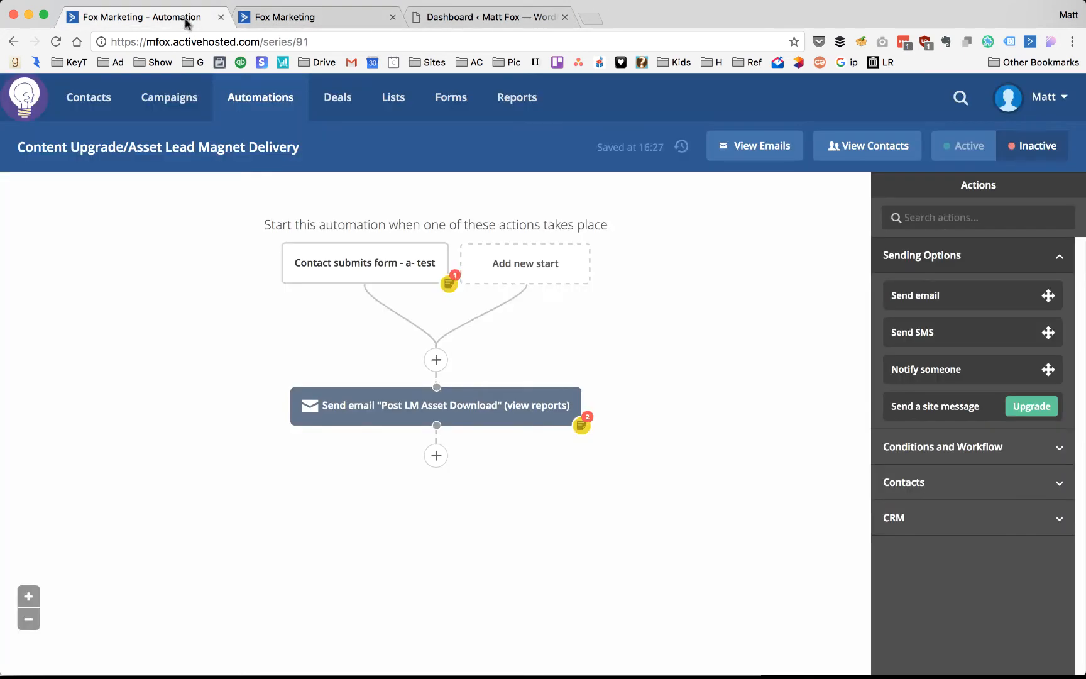
left_click(269, 105)
left_click(362, 18)
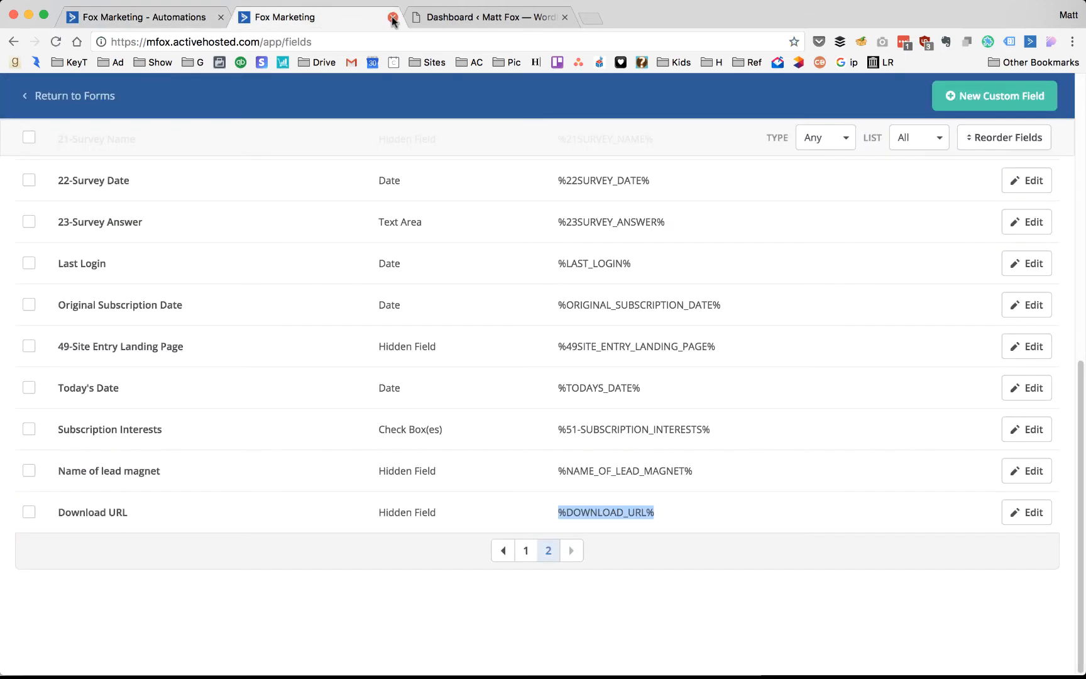
left_click(392, 20)
Step: Open the "[New Subscriber] FFS - Engagement Welcome-Main Form Submission" automation in a separate browser tab
scroll(667, 286, "down", 1)
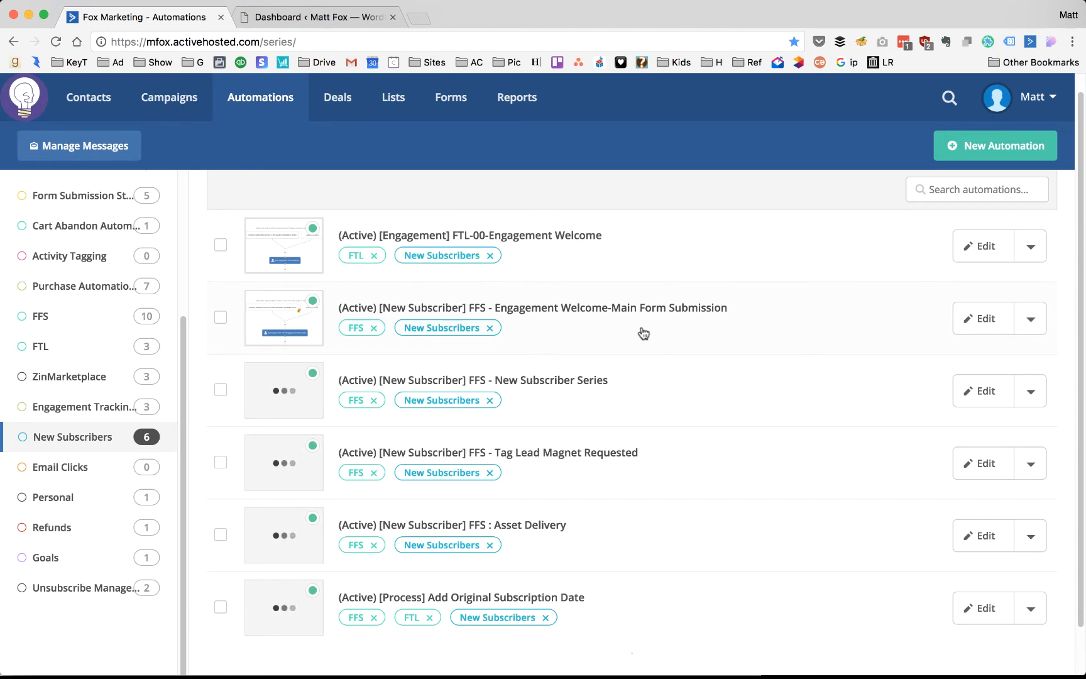
left_click(594, 309, "super")
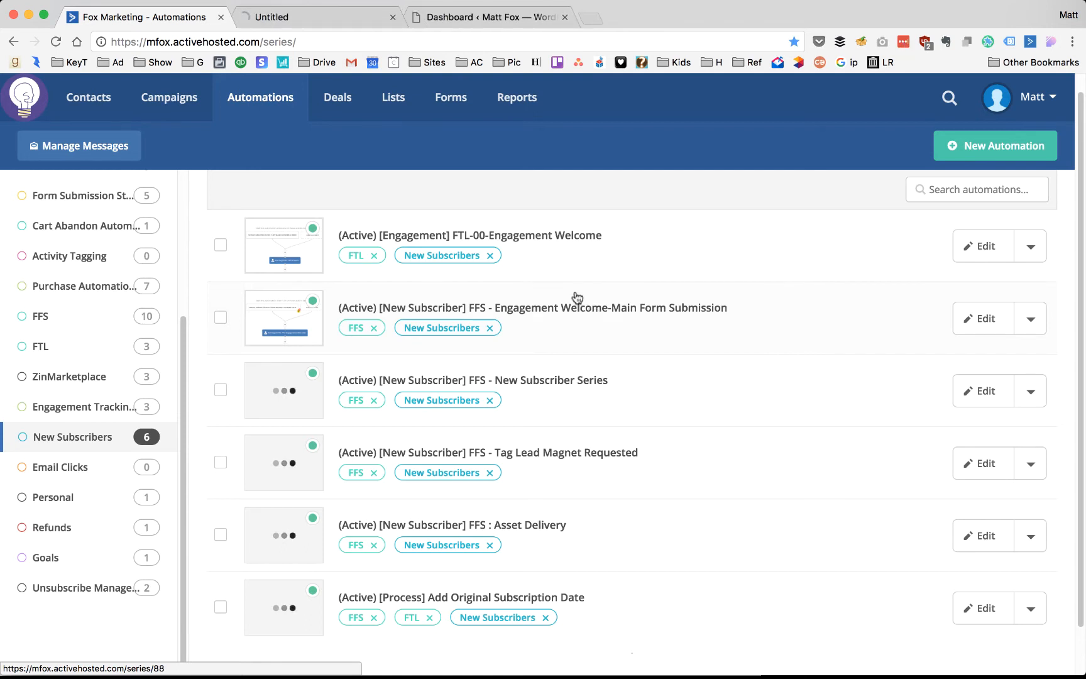
left_click(332, 16)
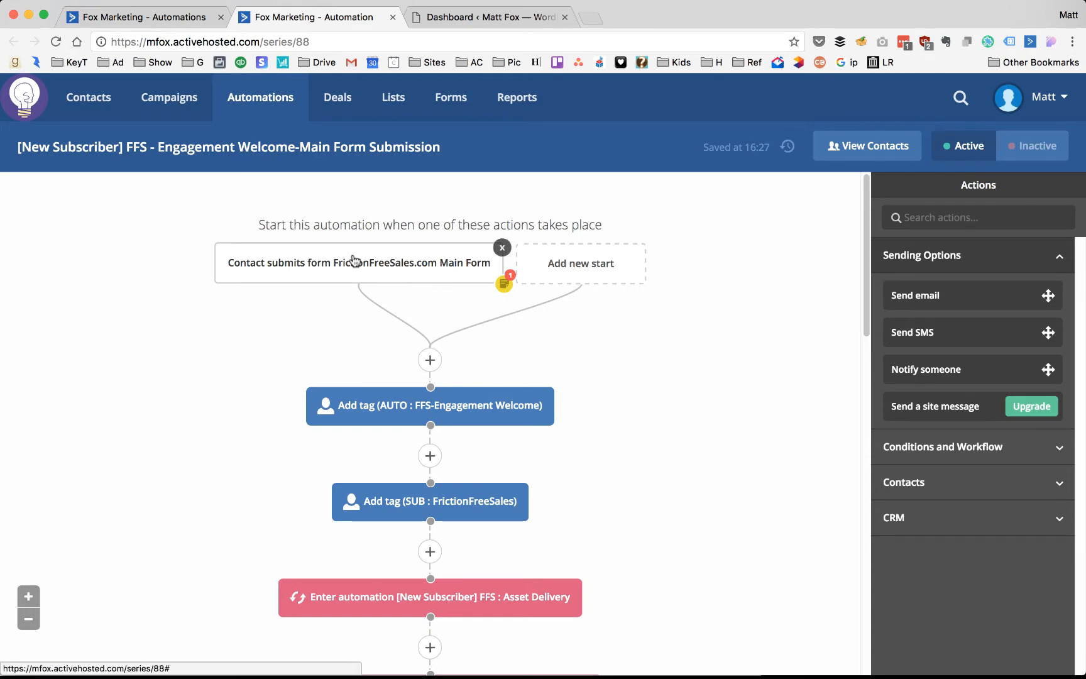
Step: Examine the whole Engagement Welcome automation, from its form submission trigger and tags down to the final end actions
scroll(663, 292, "down", 2)
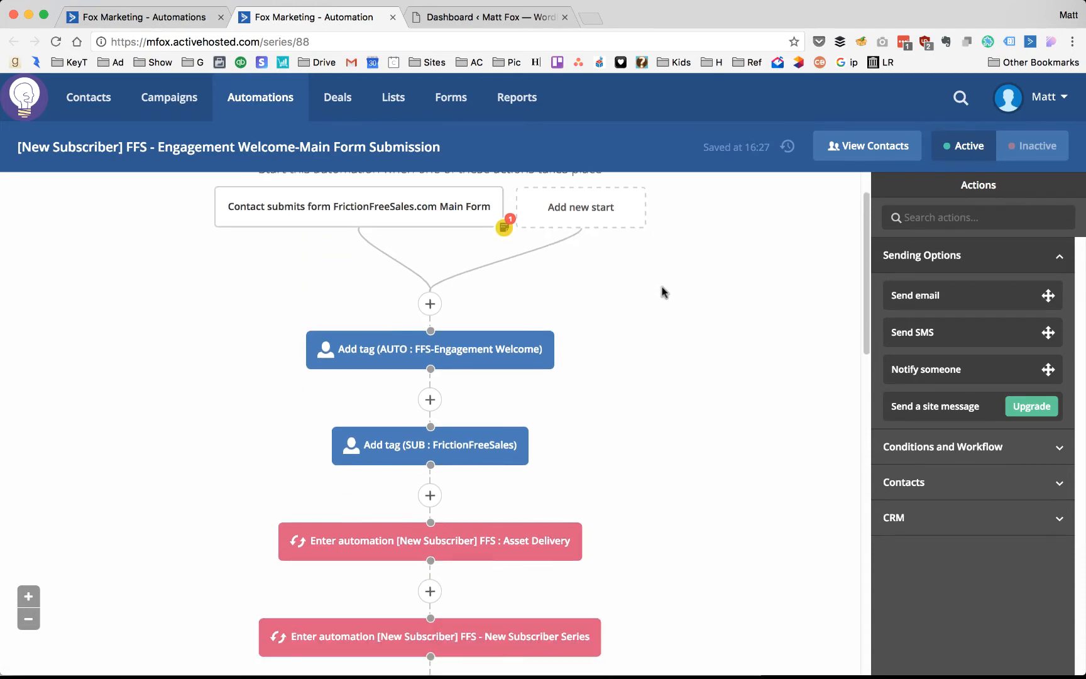
scroll(663, 292, "down", 1)
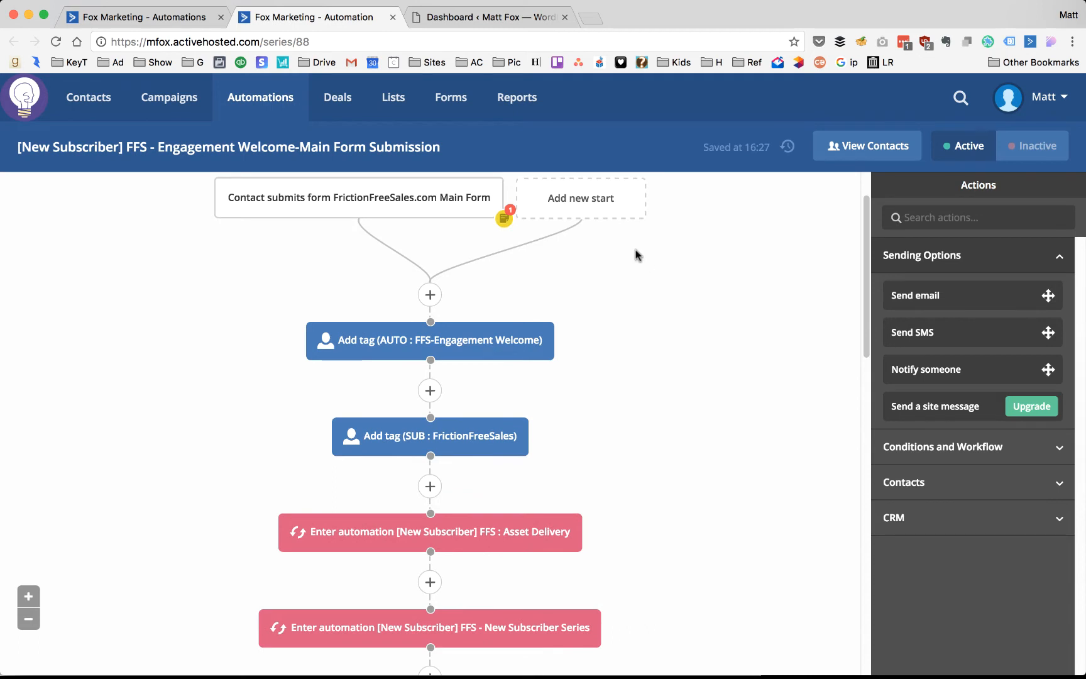
scroll(637, 254, "down", 2)
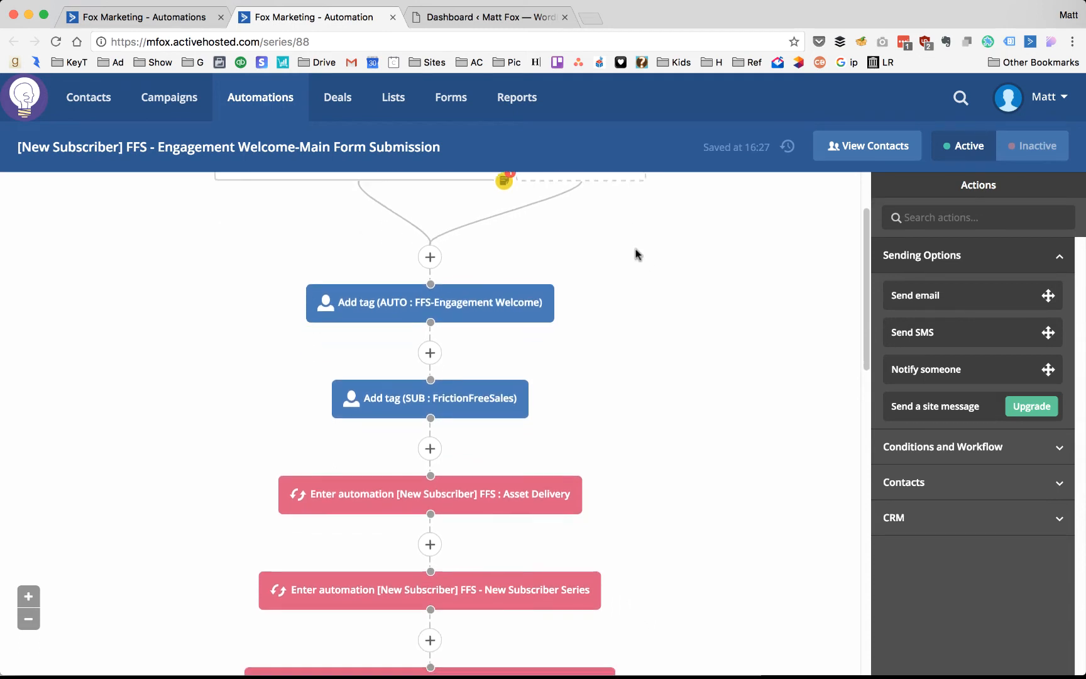
scroll(637, 254, "down", 1)
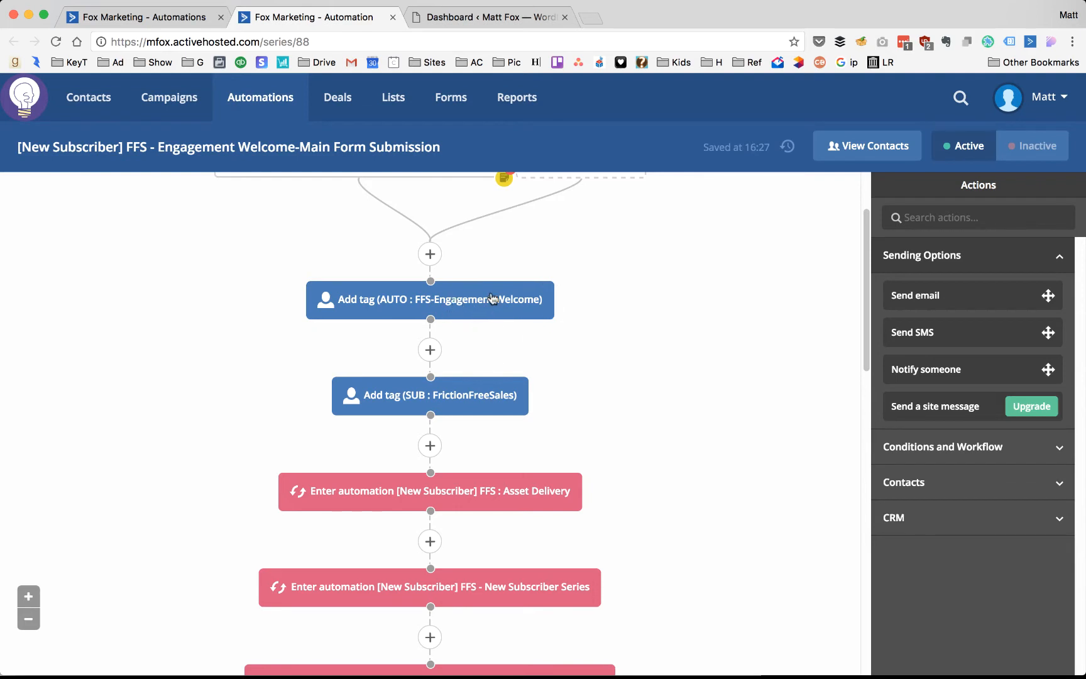
mouse_move(388, 307)
scroll(485, 312, "down", 15)
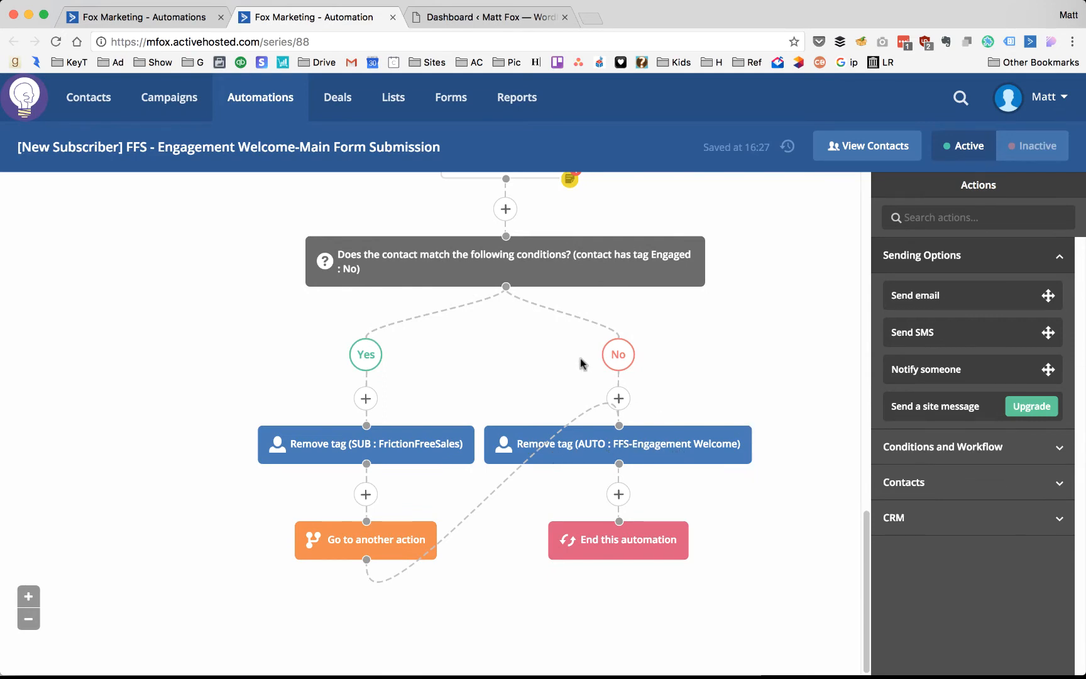
scroll(580, 363, "up", 15)
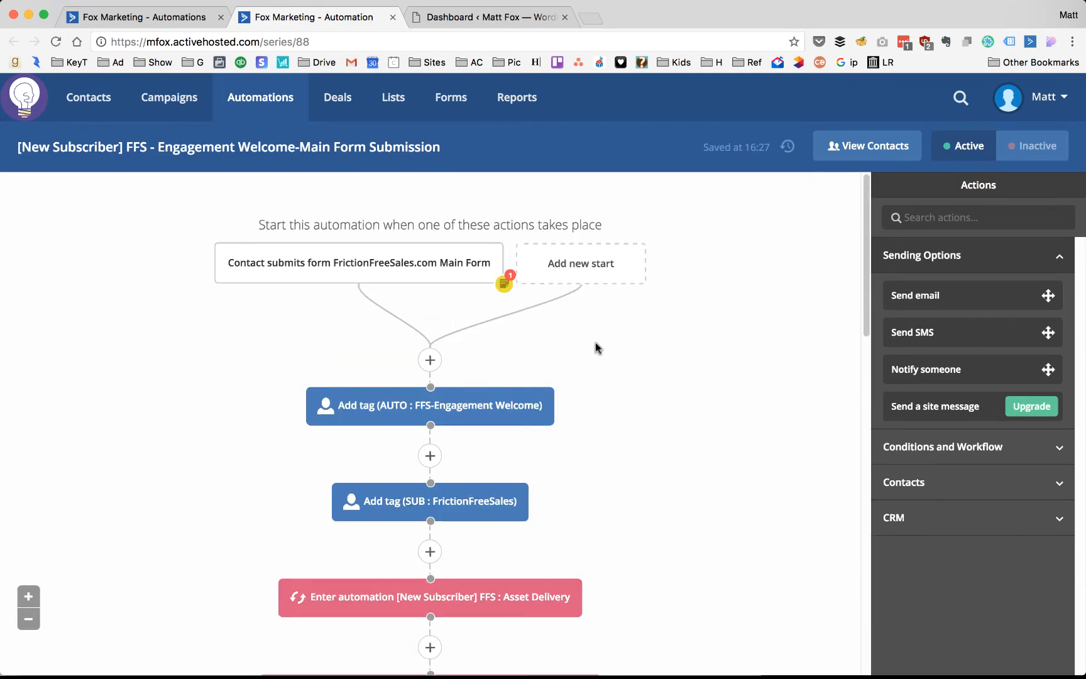
Step: Examine the two Add tag actions and the Enter automation actions that follow them, especially the one for Asset Delivery
scroll(665, 351, "down", 3)
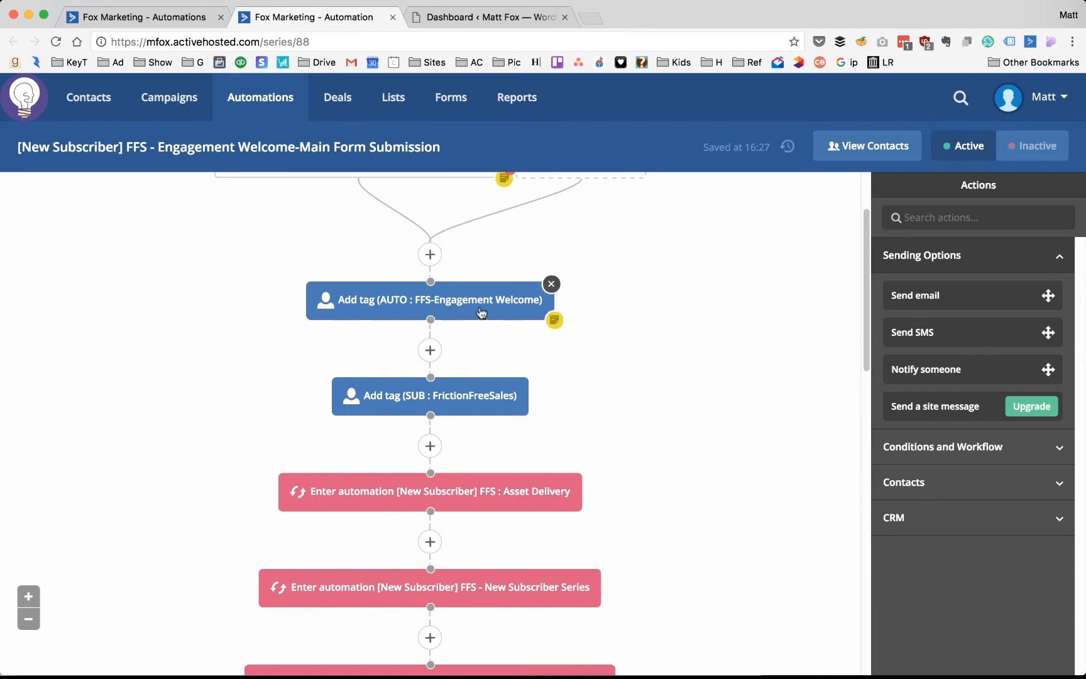
scroll(593, 319, "down", 1)
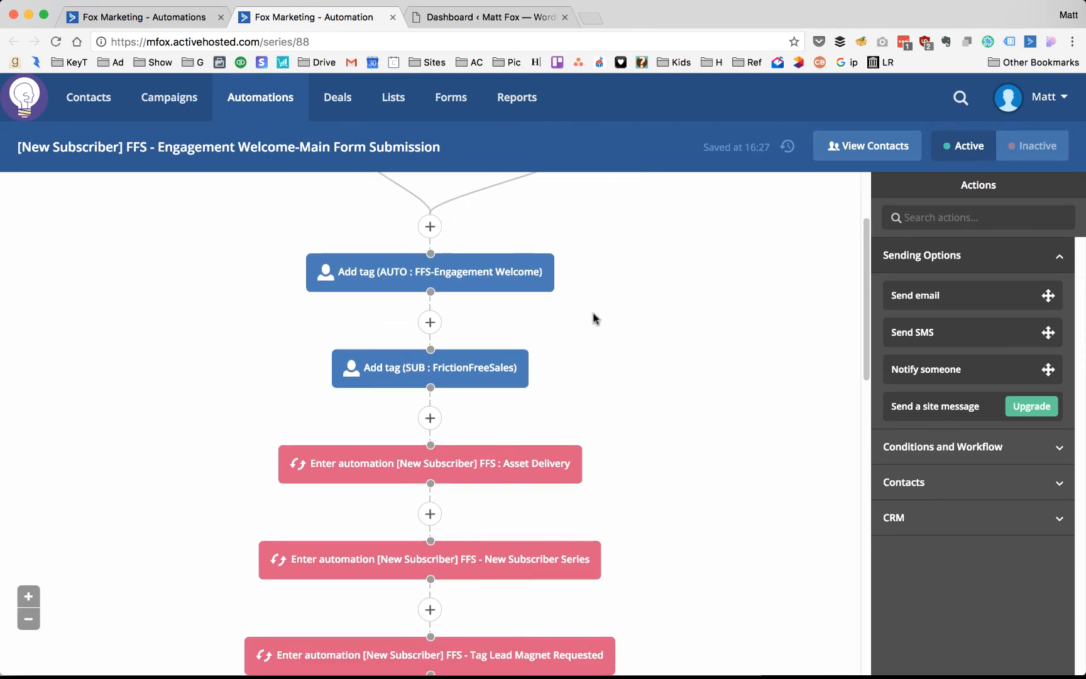
scroll(600, 317, "down", 1)
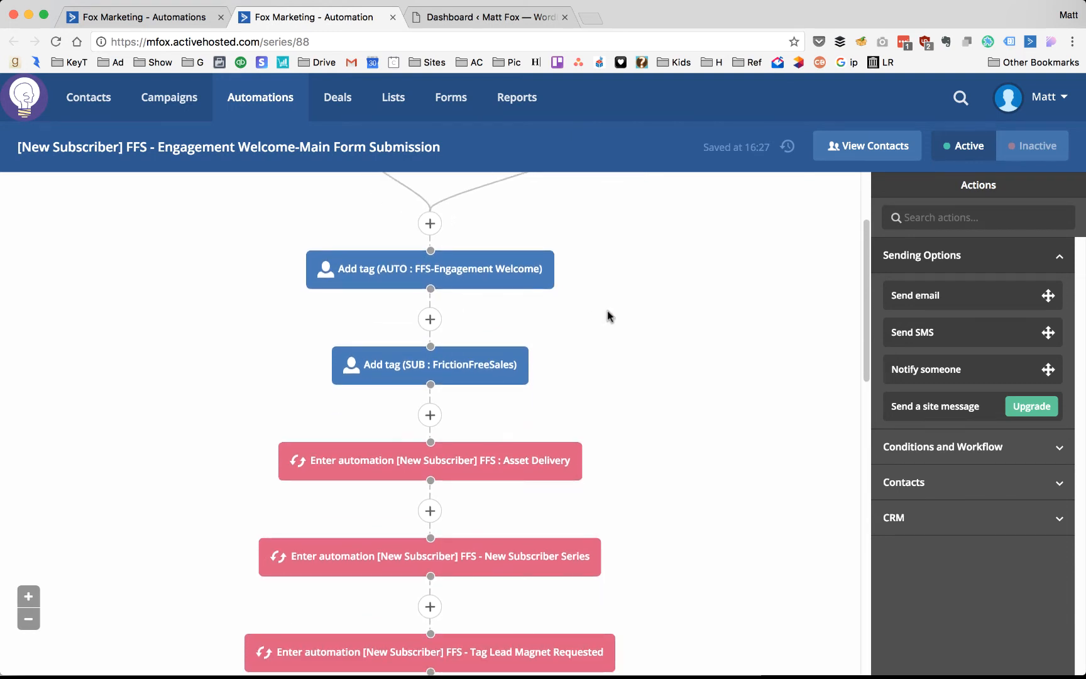
mouse_move(390, 371)
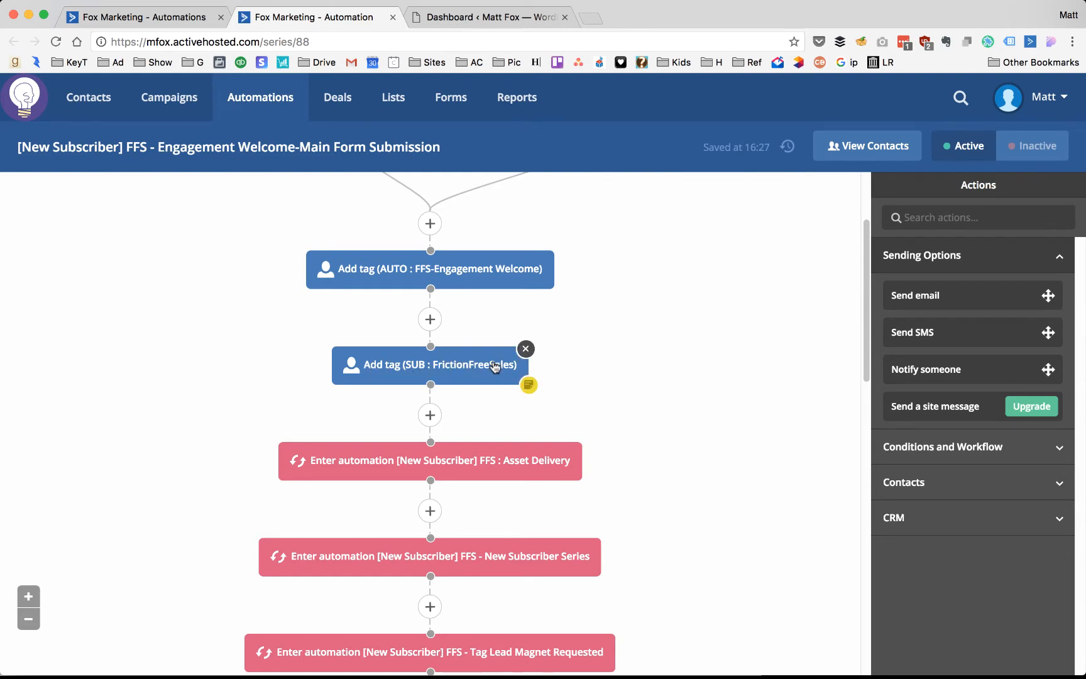
scroll(679, 321, "down", 3)
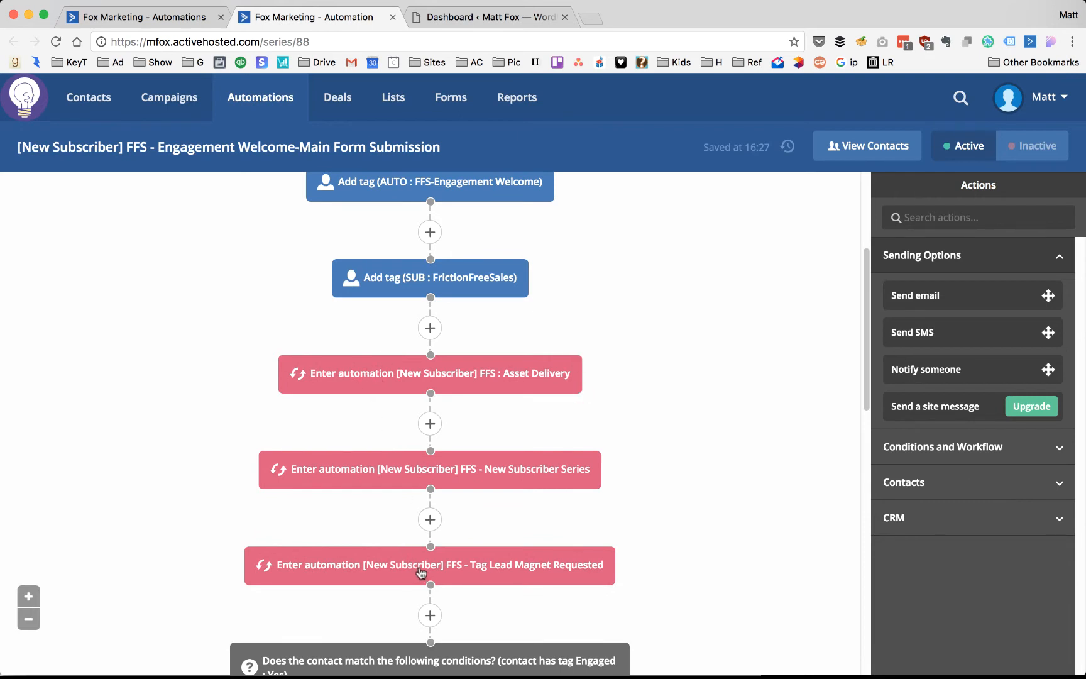
mouse_move(434, 394)
scroll(681, 305, "down", 2)
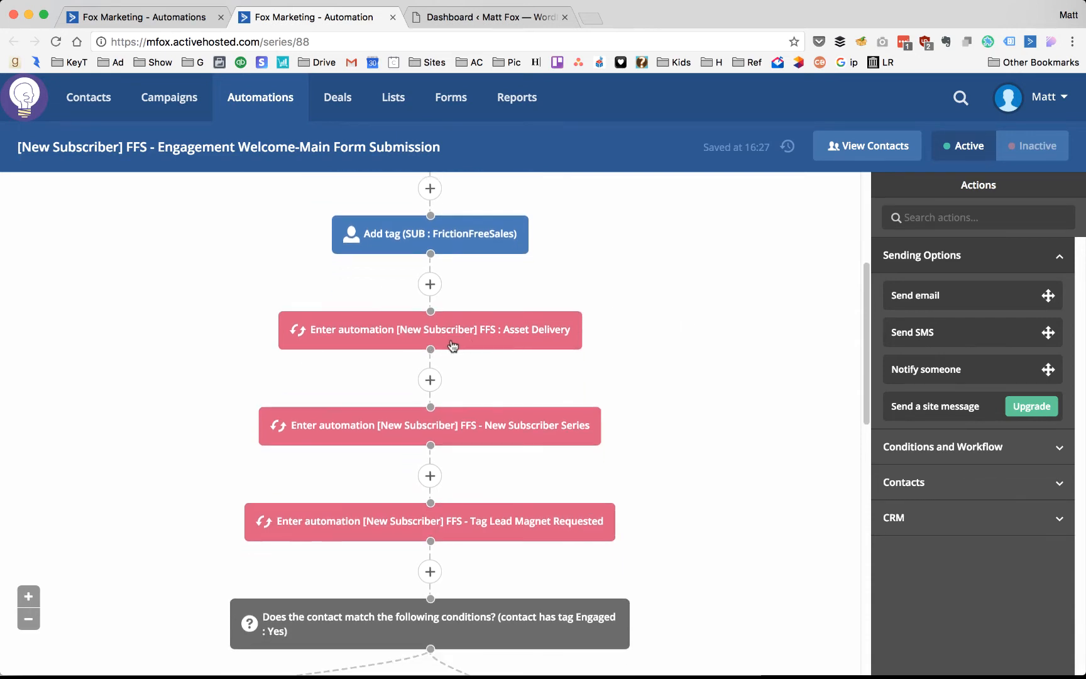
mouse_move(485, 339)
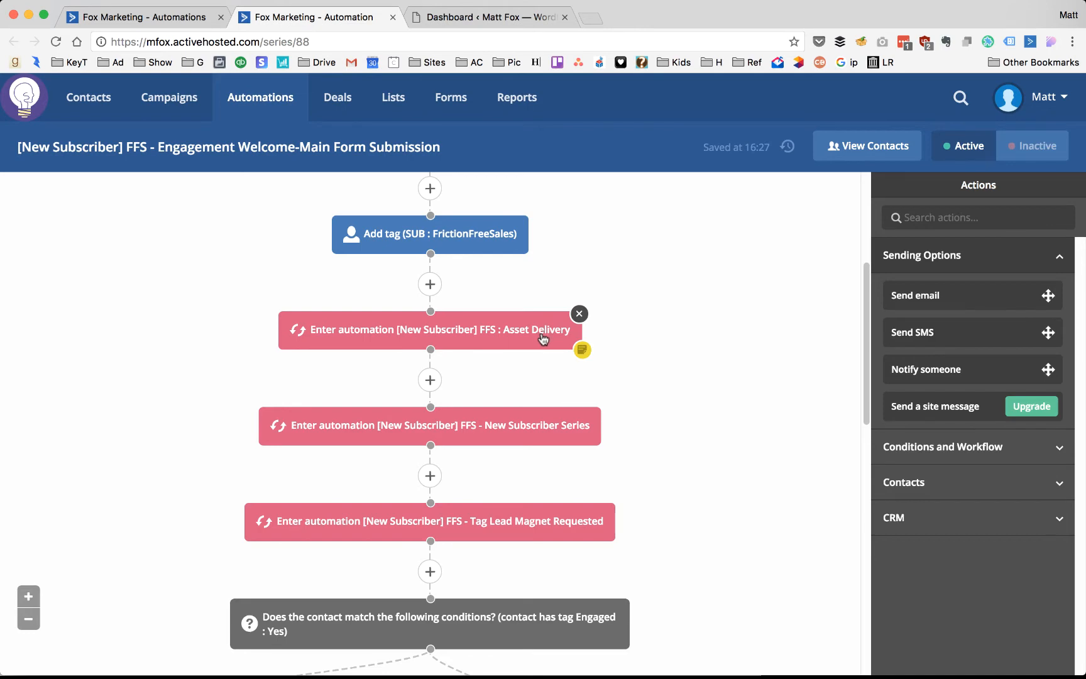
Step: Open the "[New Subscriber] FFS : Asset Delivery" automation in a separate browser tab and view its workflow
left_click(141, 17)
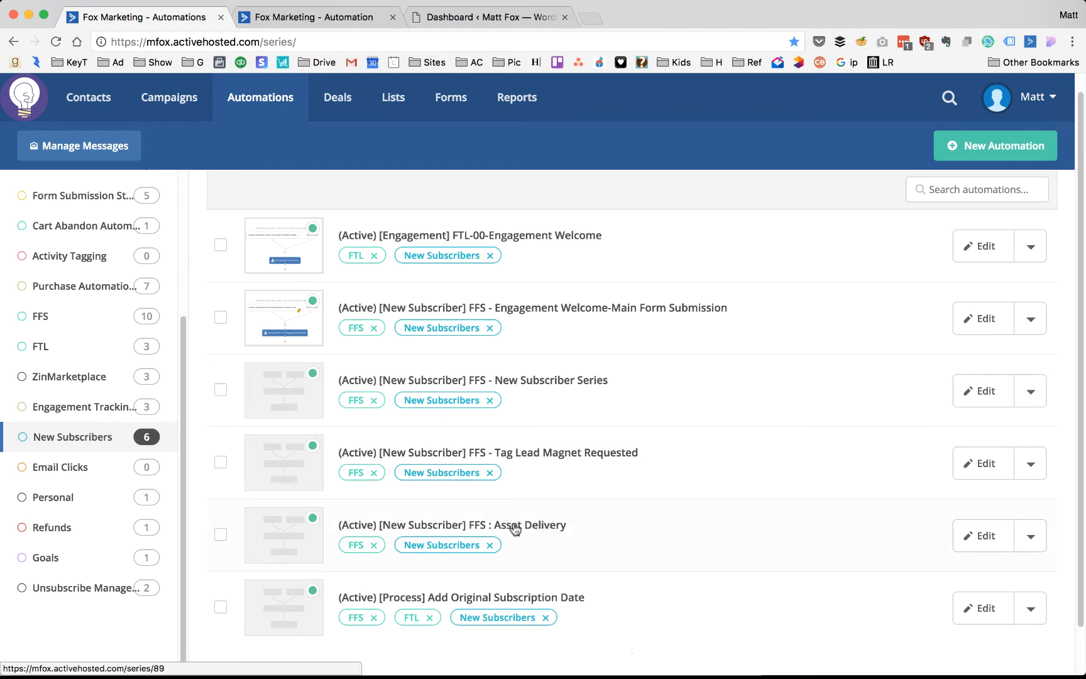
left_click(511, 101, "super")
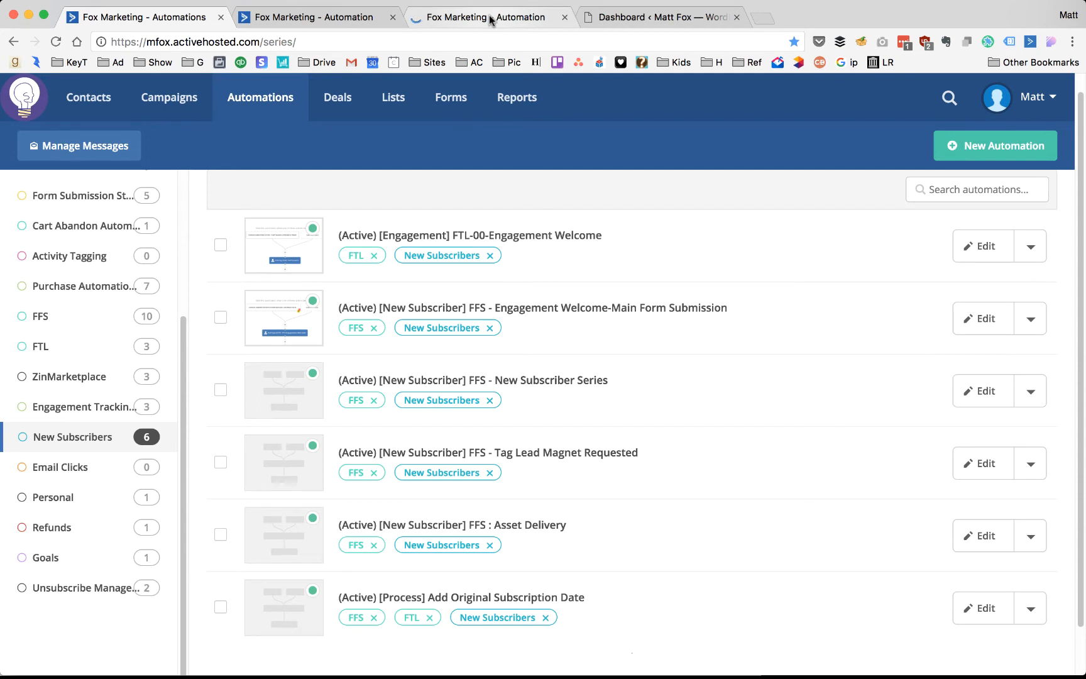
left_click(491, 19)
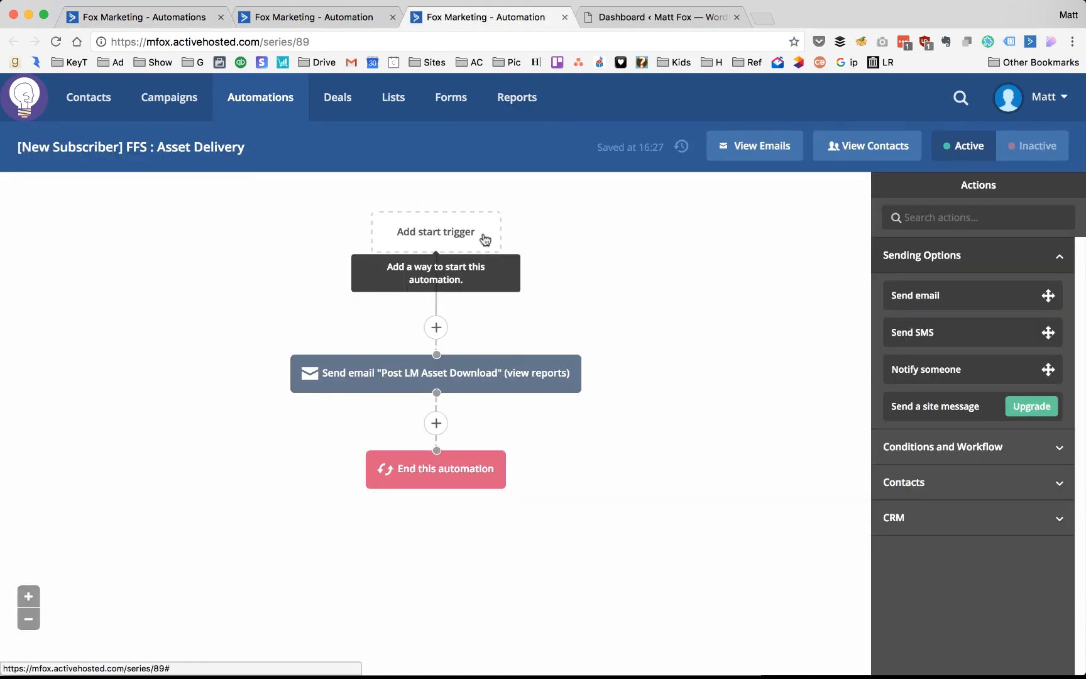
Step: Return to the Engagement Welcome automation and review the sequence from its form trigger through its three Enter automation actions
left_click(318, 17)
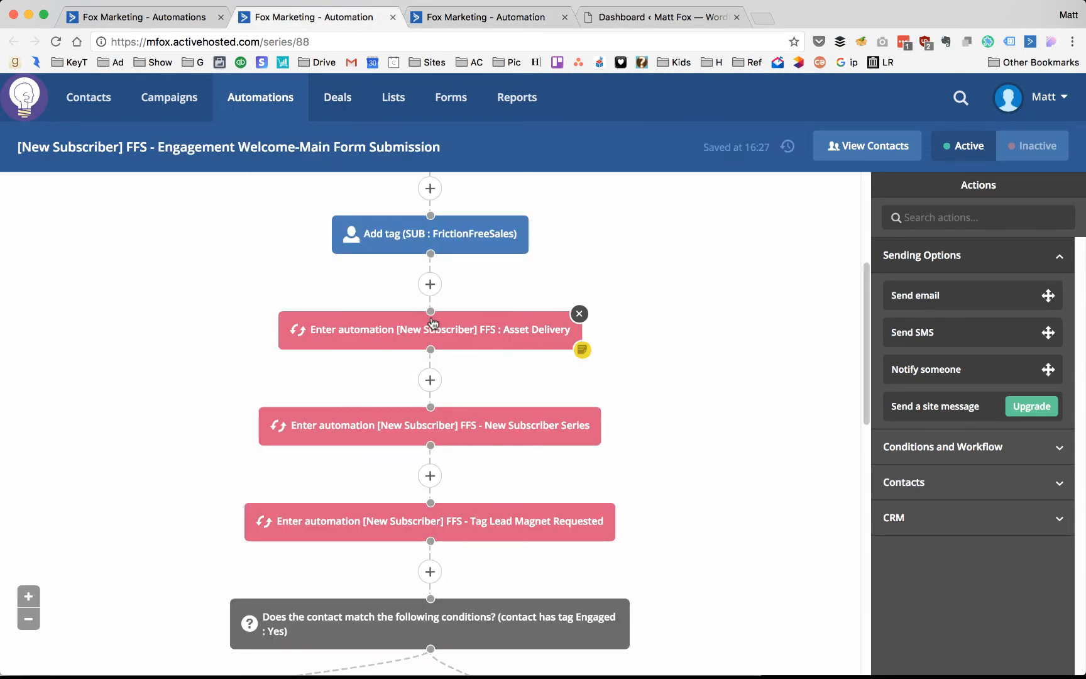
scroll(473, 254, "up", 5)
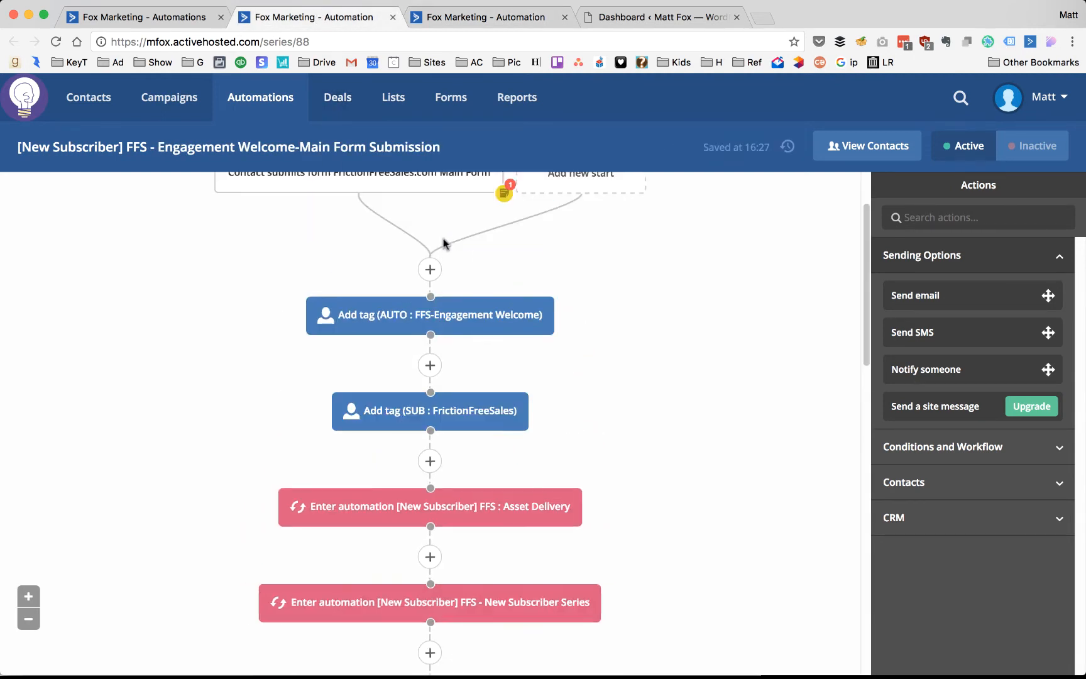
scroll(424, 245, "down", 3)
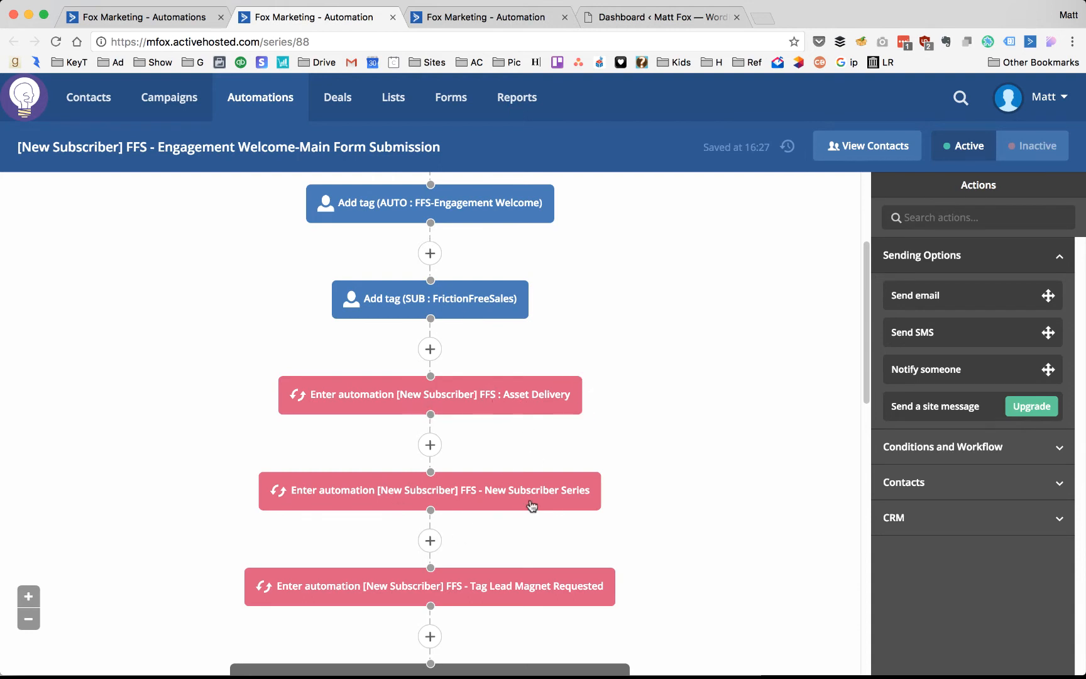
scroll(540, 497, "down", 1)
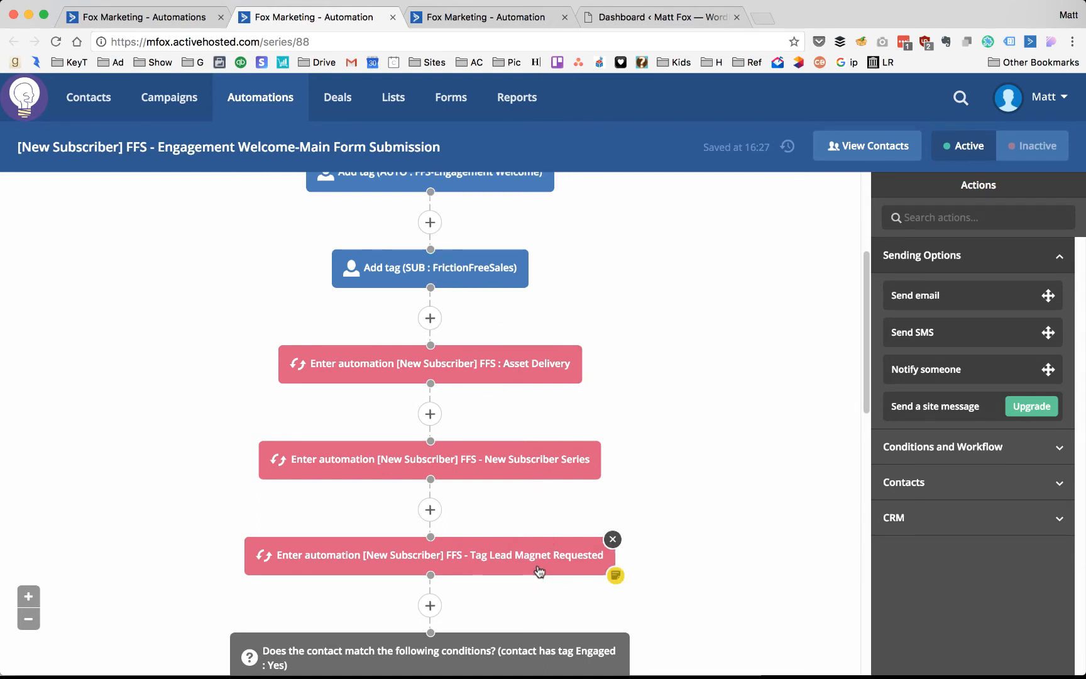
scroll(484, 379, "up", 5)
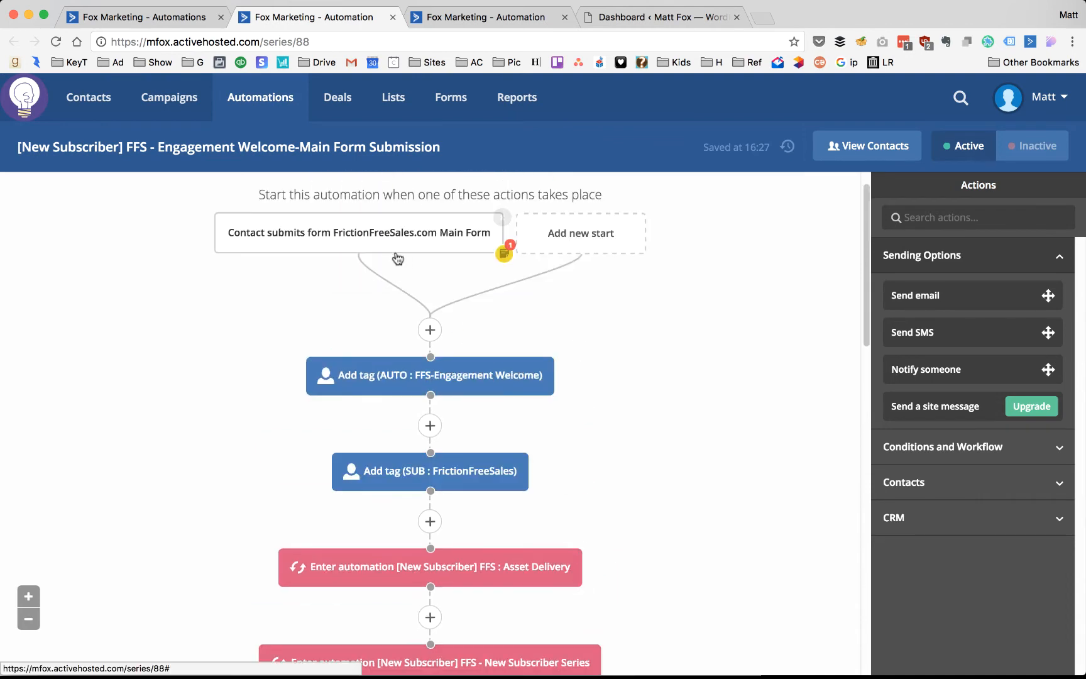
scroll(407, 254, "down", 5)
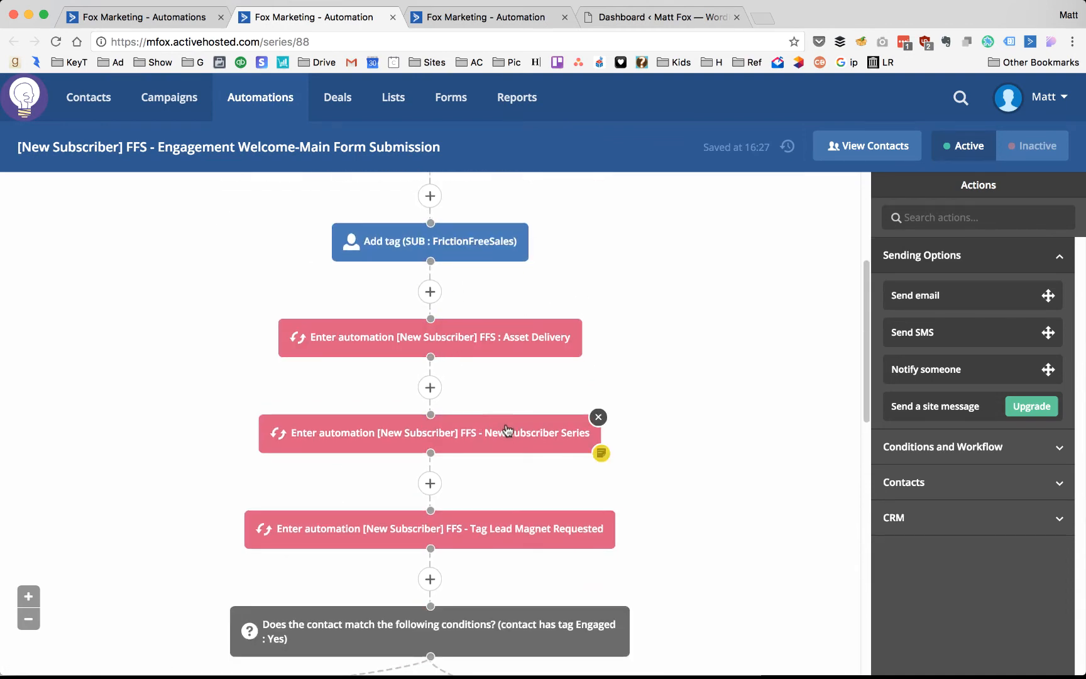
Step: Open the "FFS - New Subscriber Series" and "FFS - Tag Lead Magnet Requested" automations in separate browser tabs and view them
left_click(164, 17)
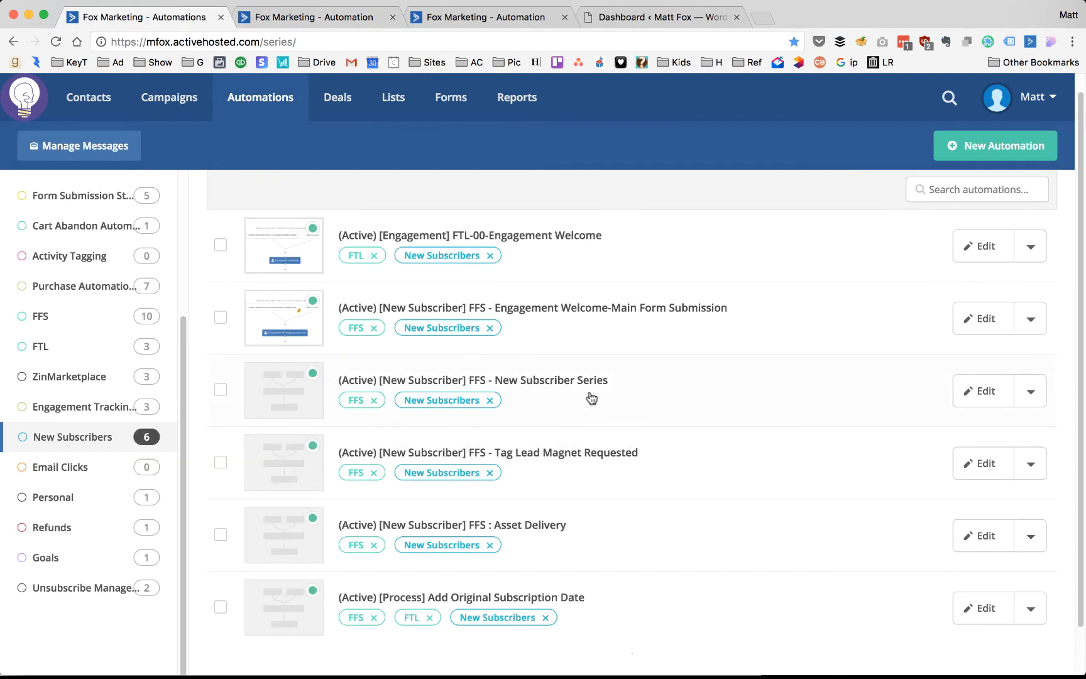
left_click(584, 385, "super")
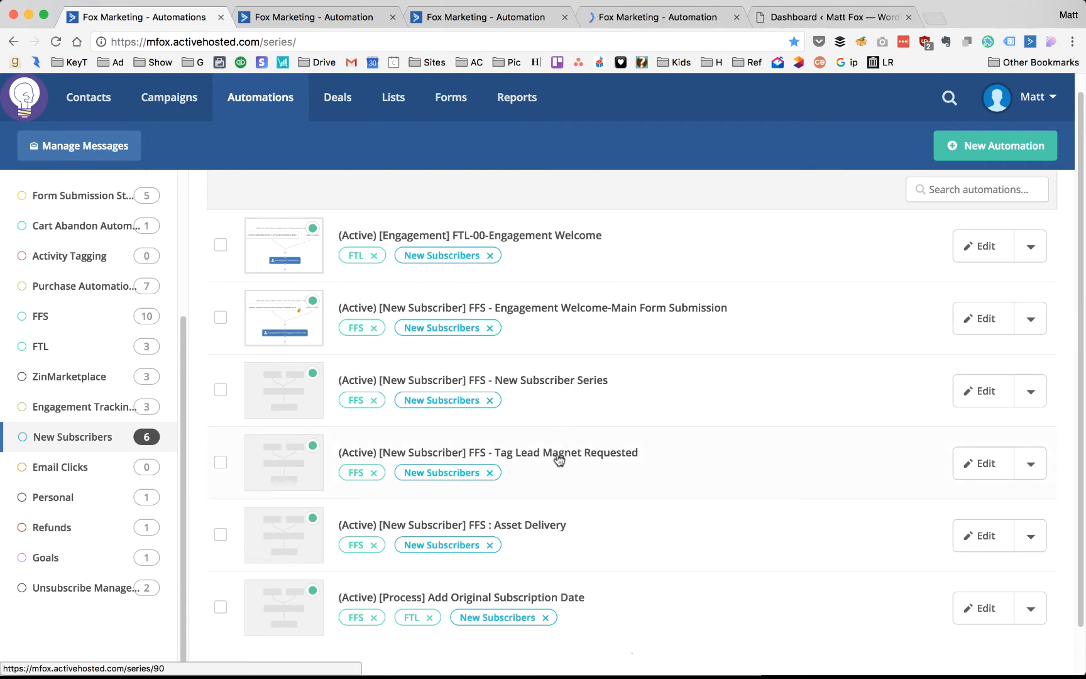
left_click(569, 401, "super")
left_click(583, 23)
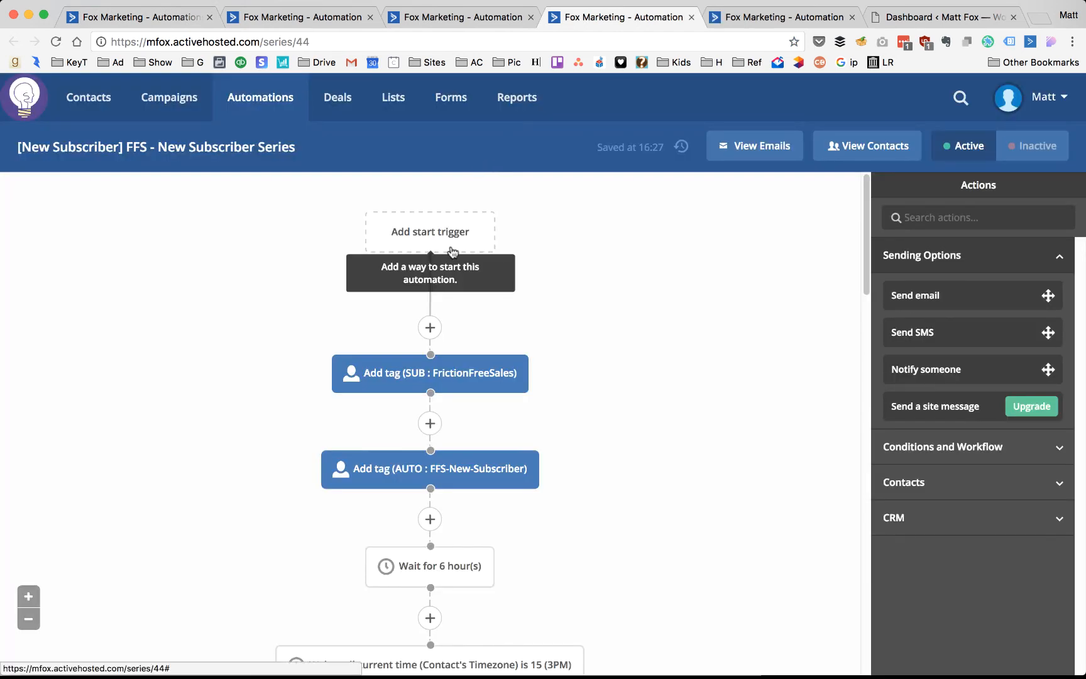
left_click(754, 12)
left_click(452, 17)
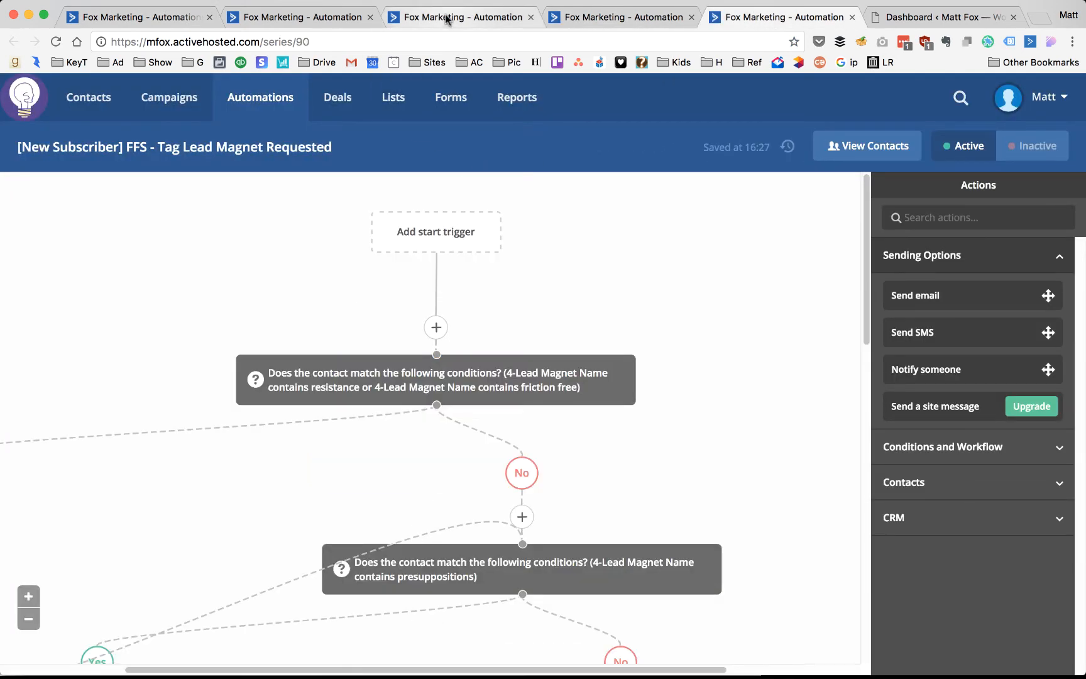
Step: Return to the Engagement Welcome automation and examine its flow from the form trigger to the Engaged conditions and their branches
left_click(317, 24)
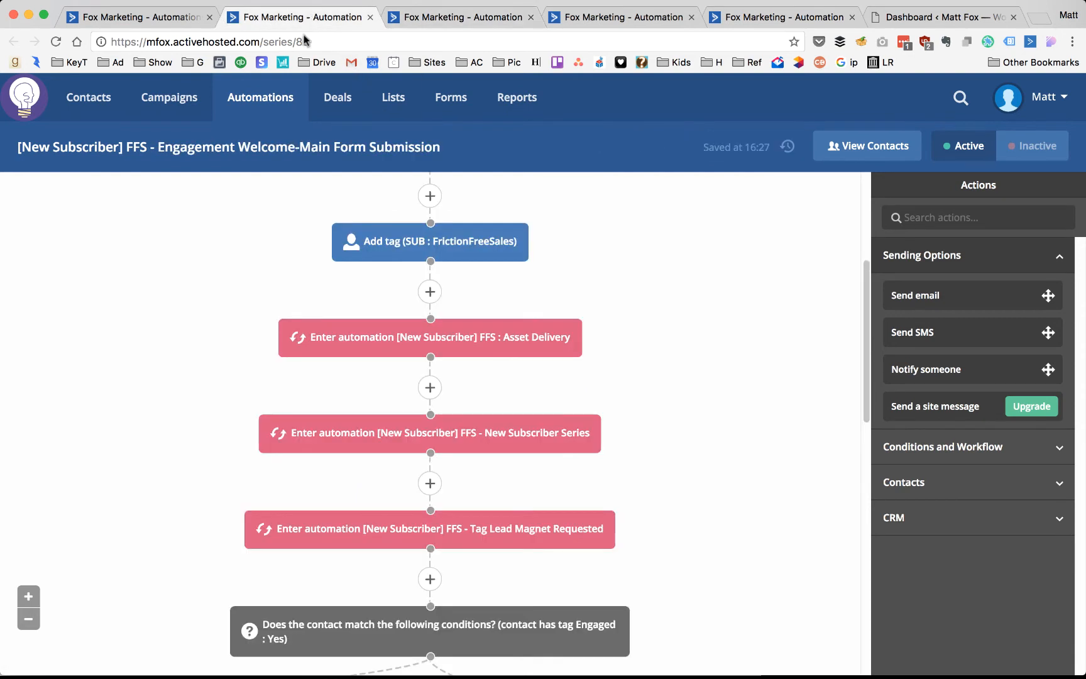
scroll(475, 340, "down", 1)
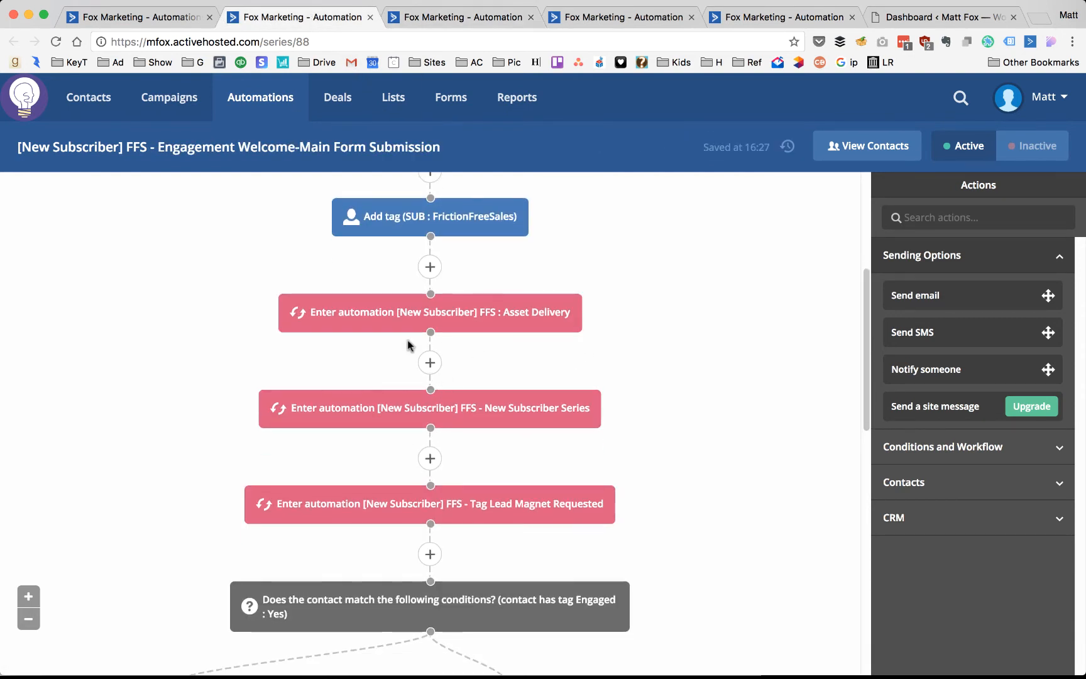
scroll(407, 340, "up", 5)
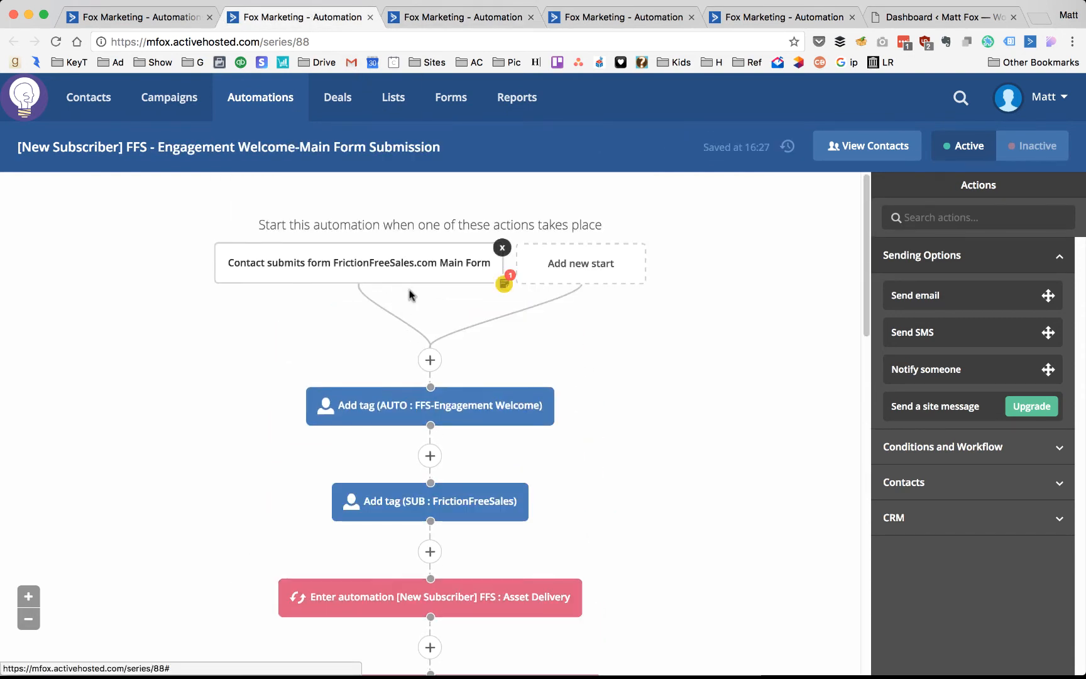
scroll(409, 293, "down", 1)
scroll(391, 291, "down", 5)
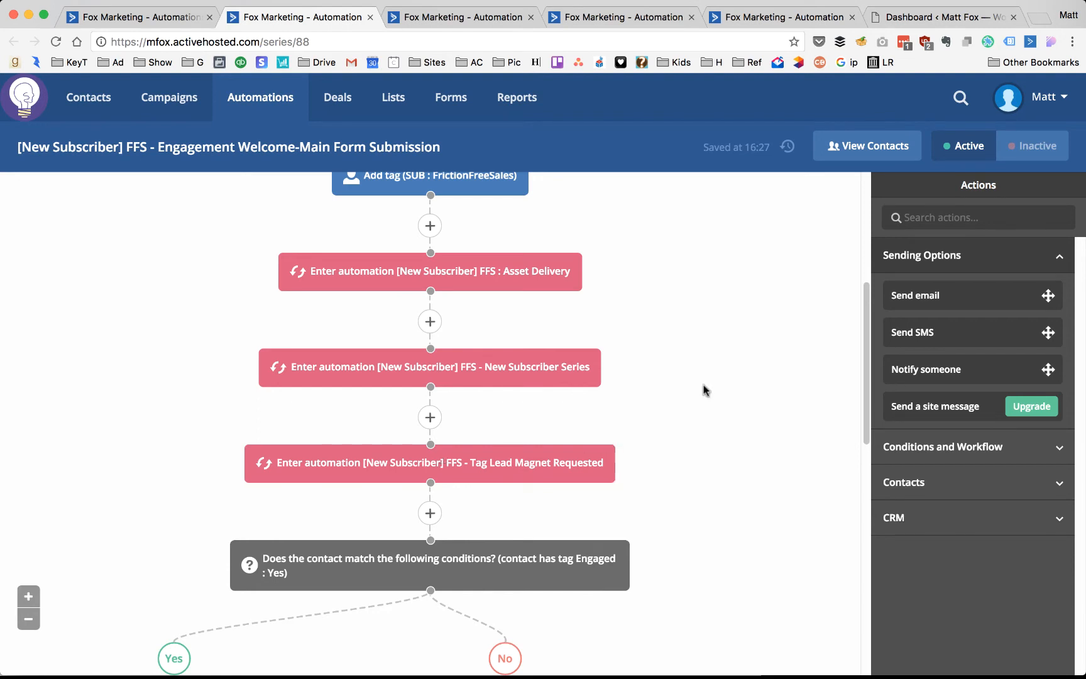
scroll(652, 264, "down", 1)
scroll(669, 260, "down", 3)
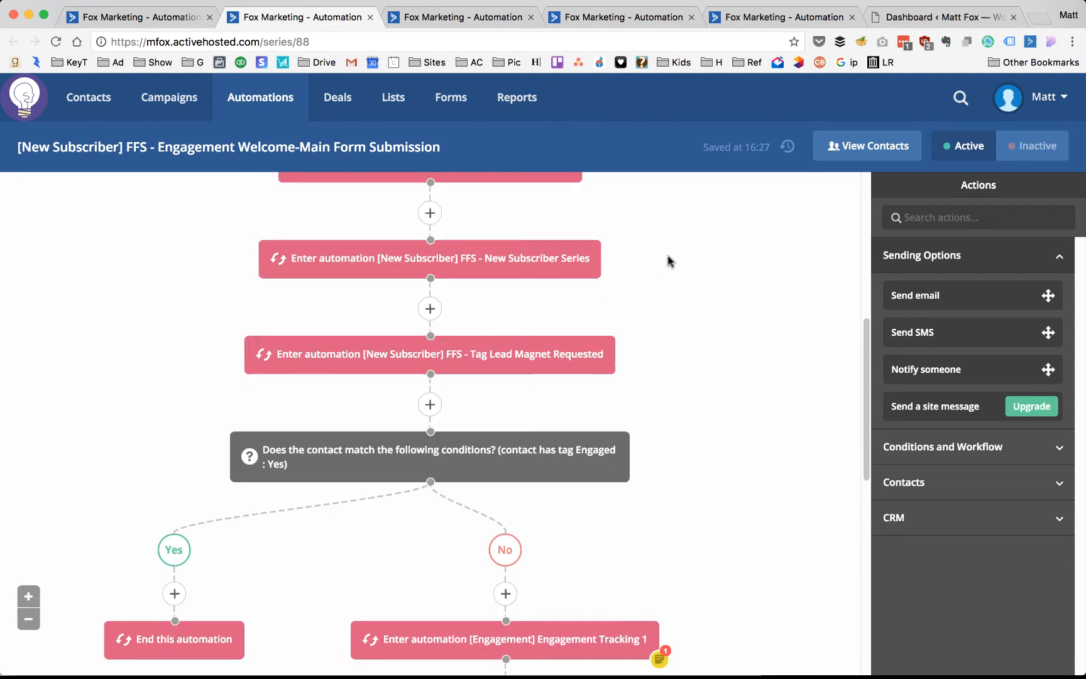
scroll(757, 283, "down", 2)
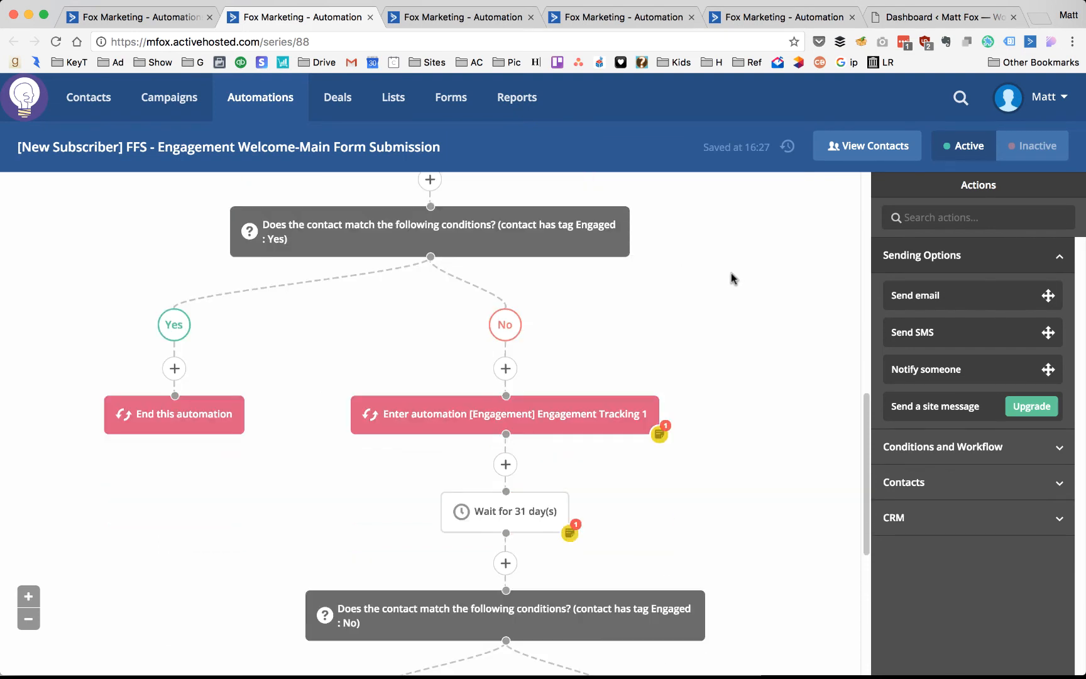
Step: Open the Engaged : Yes condition in the Engagement Welcome automation, check its tag setting and close it without changes
mouse_move(570, 243)
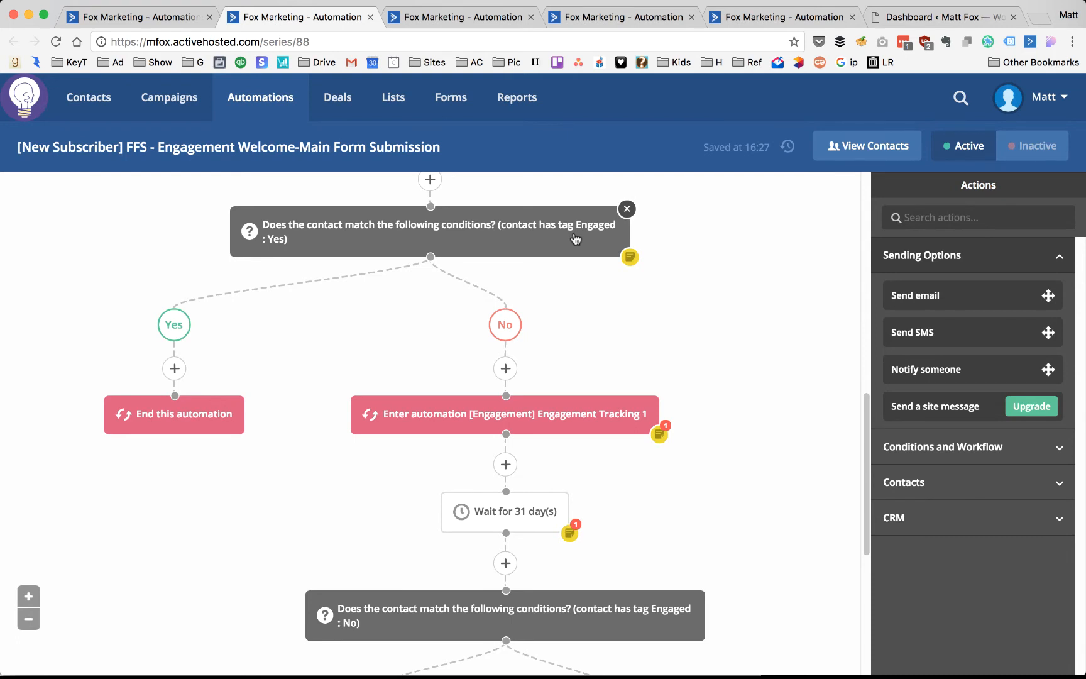
left_click(468, 239)
left_click(633, 214)
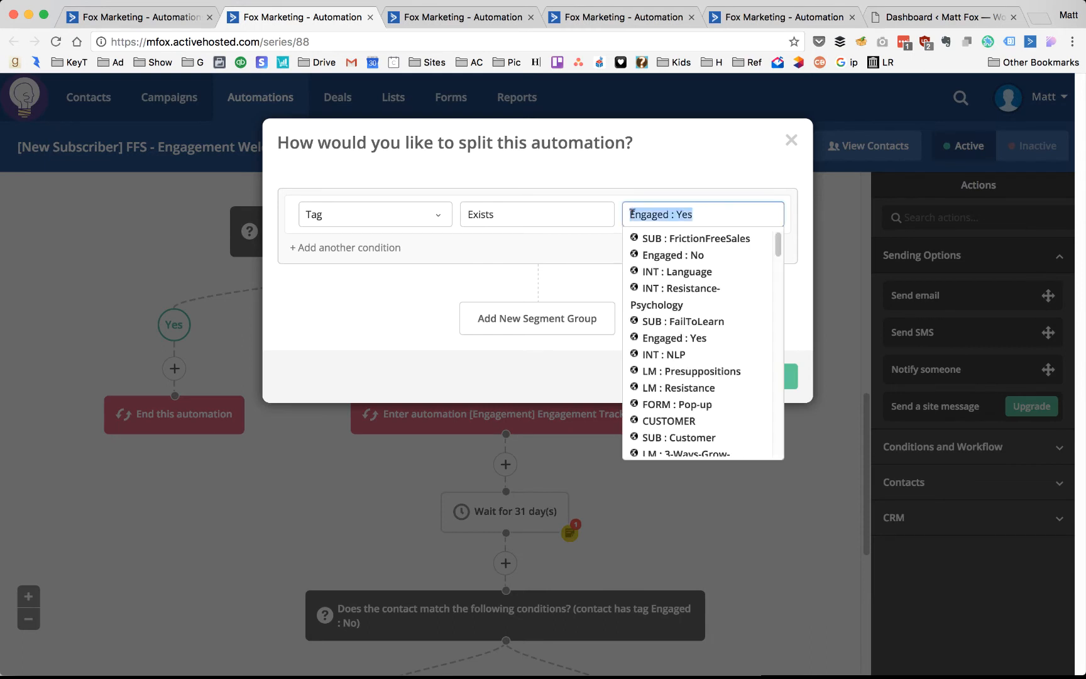
left_click(480, 264)
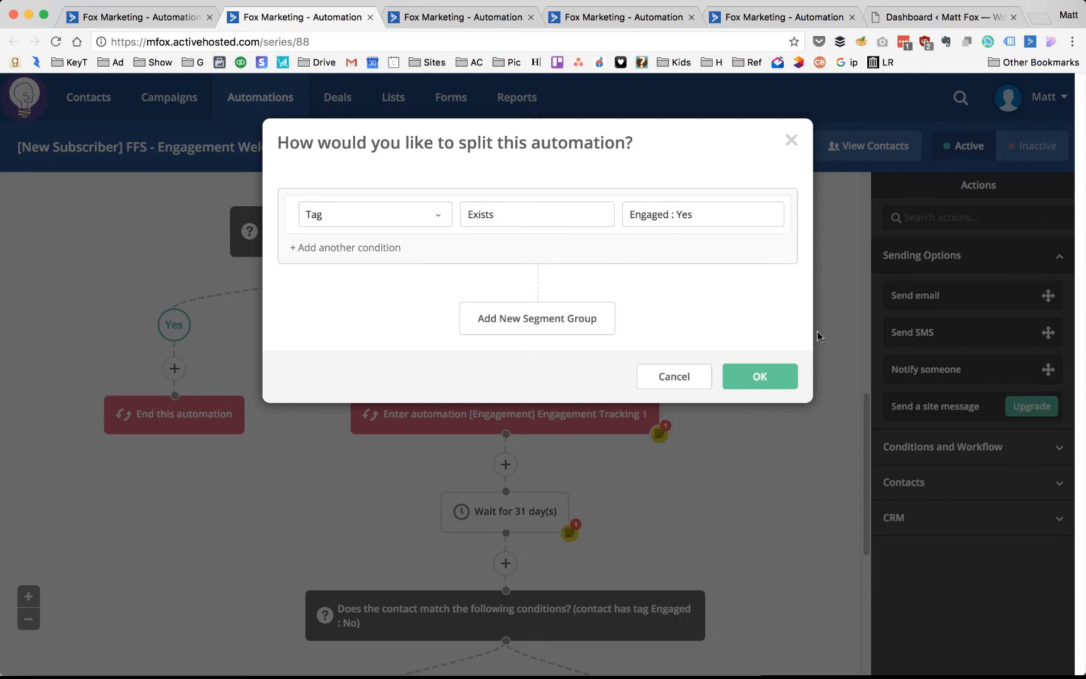
left_click(768, 377)
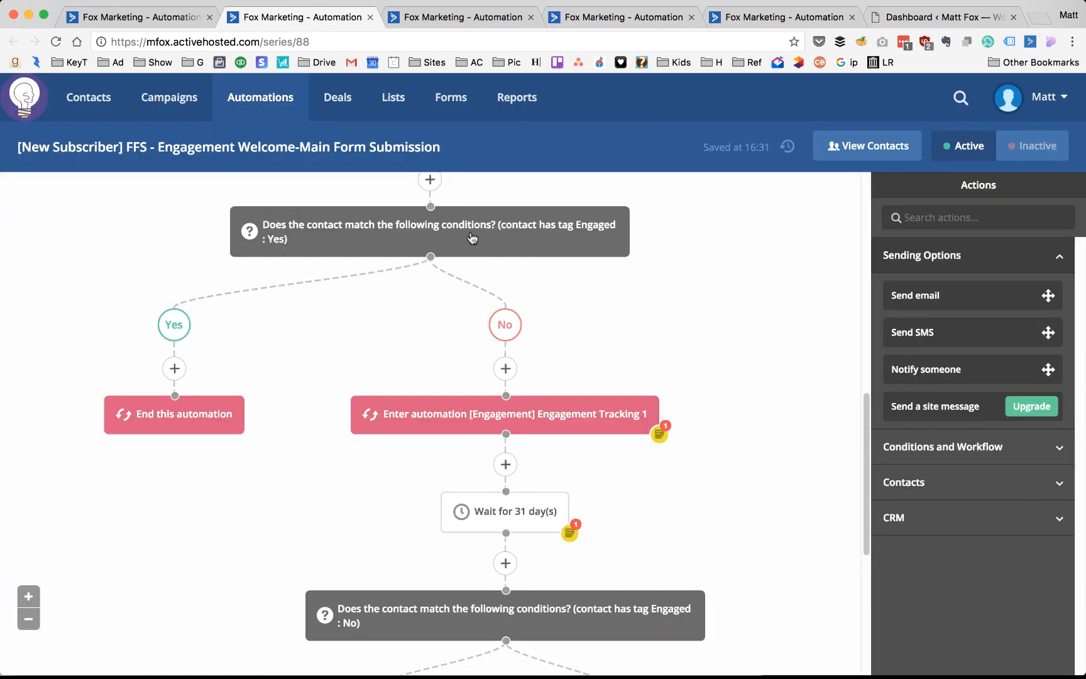
Step: Review the No branch beneath the Engaged : Yes condition and check the tag setting of the Engaged : No condition
mouse_move(465, 237)
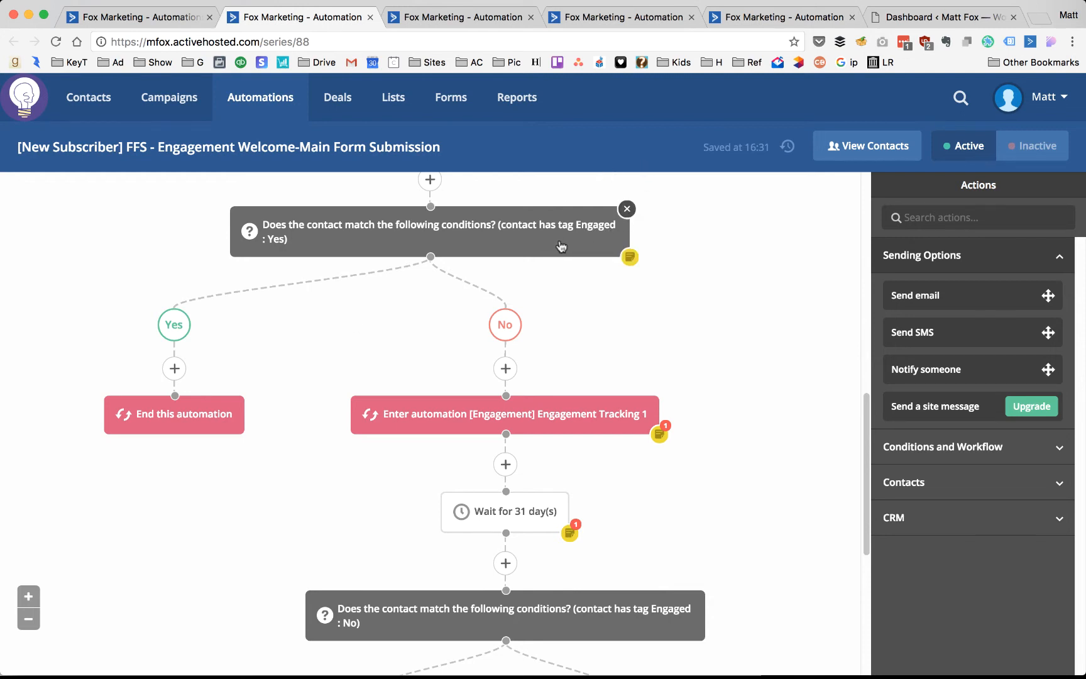
scroll(808, 306, "down", 2)
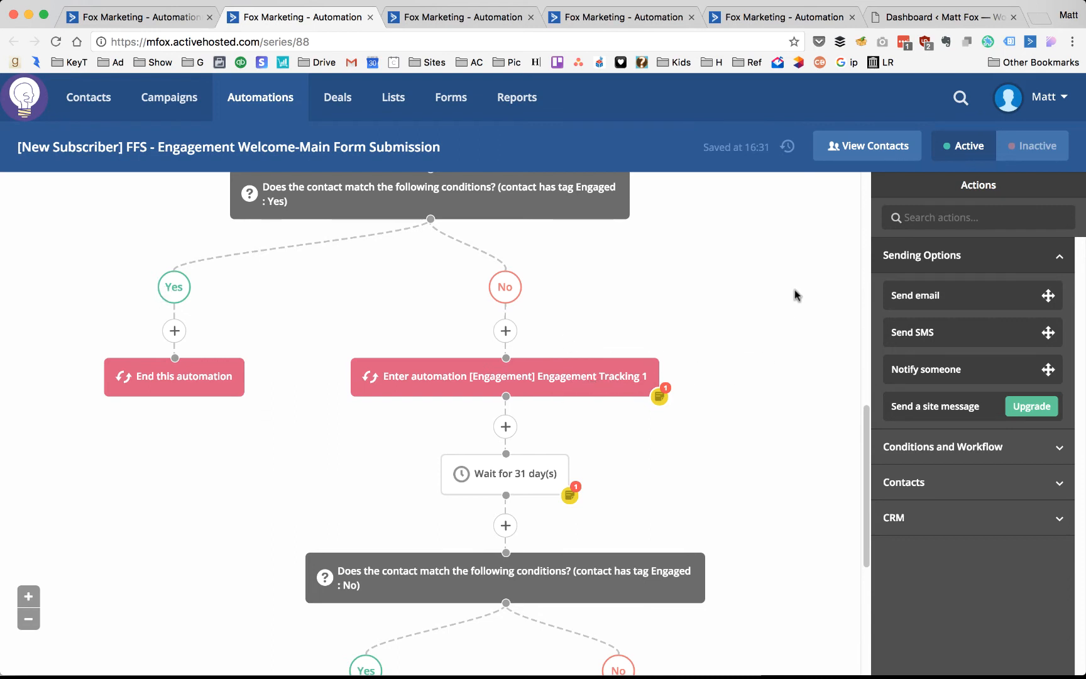
scroll(797, 294, "down", 4)
scroll(800, 293, "down", 2)
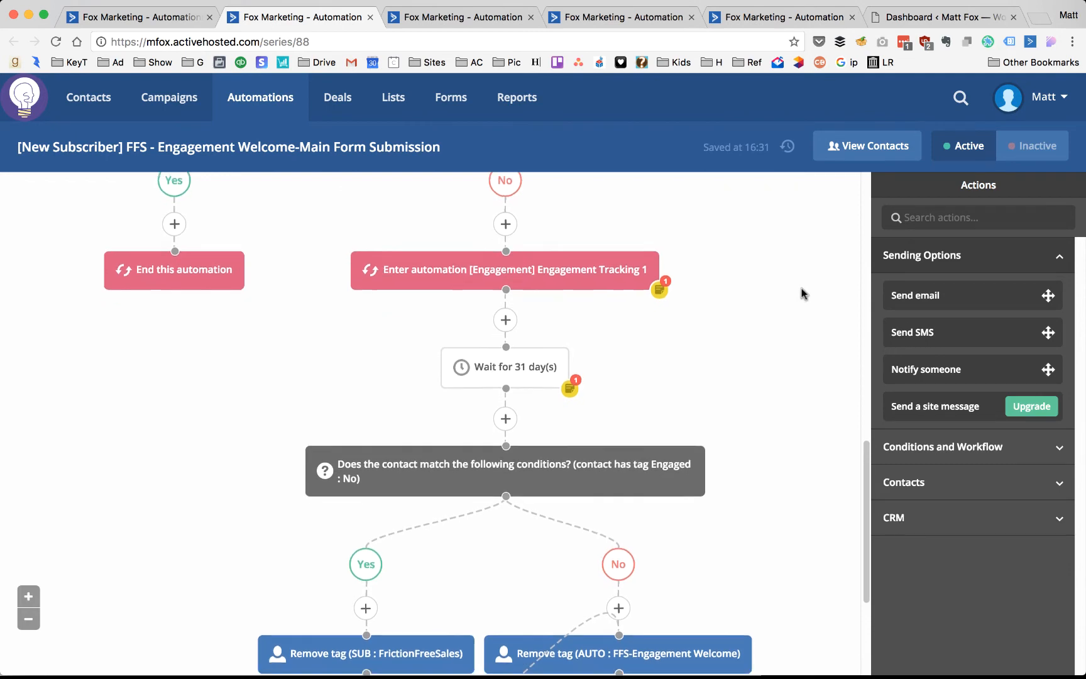
scroll(807, 315, "up", 5)
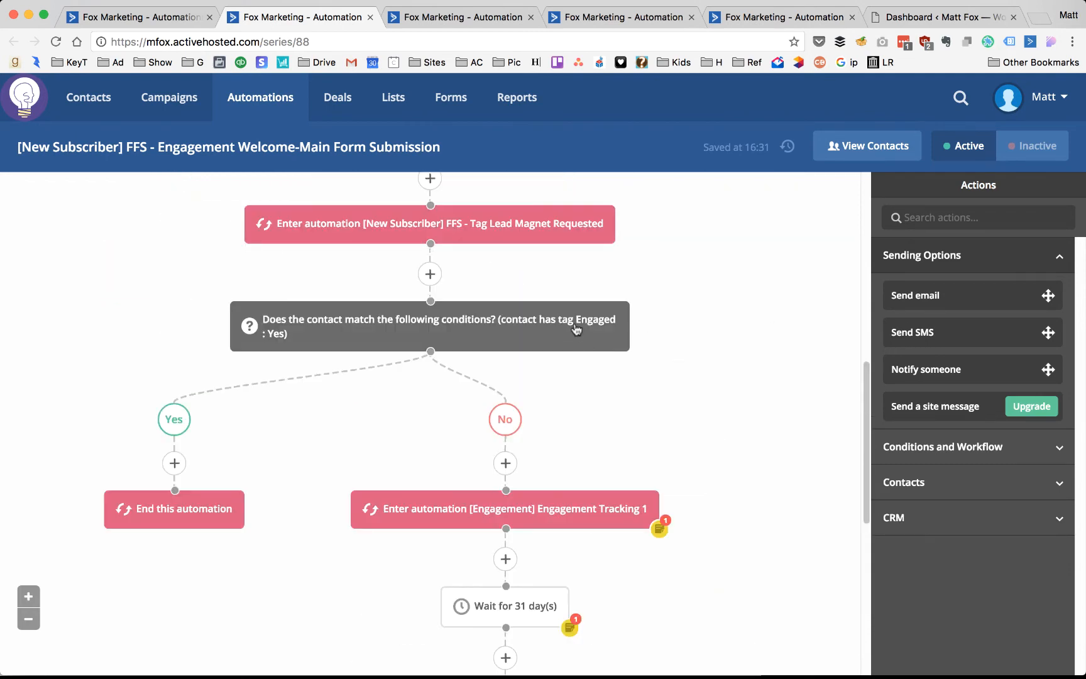
scroll(758, 333, "down", 4)
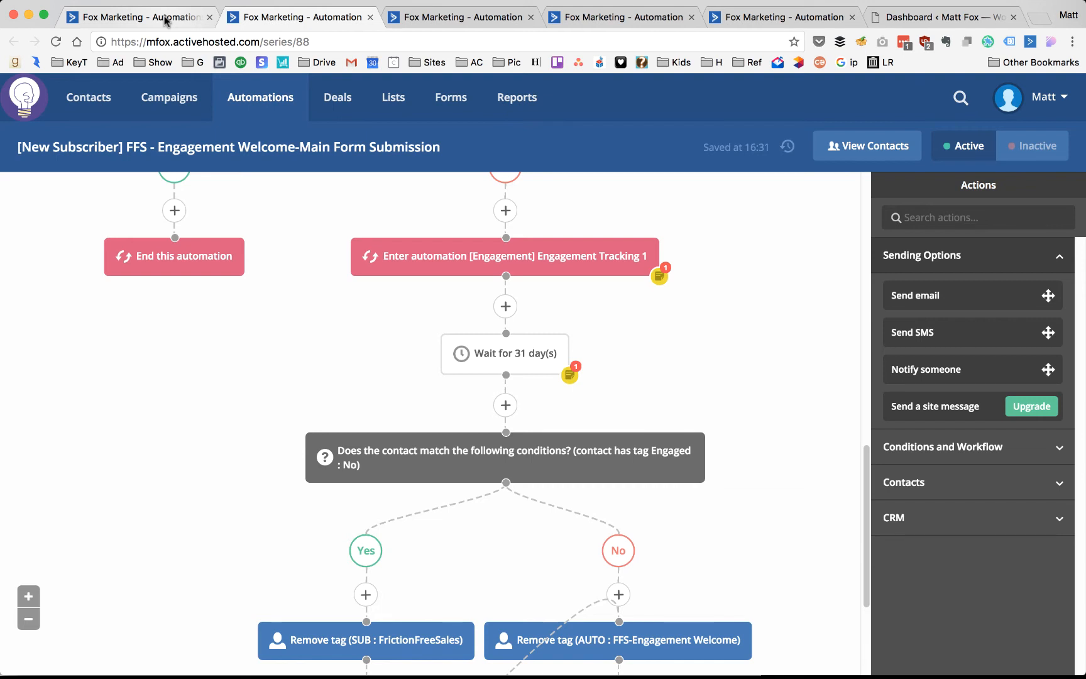
left_click(660, 463)
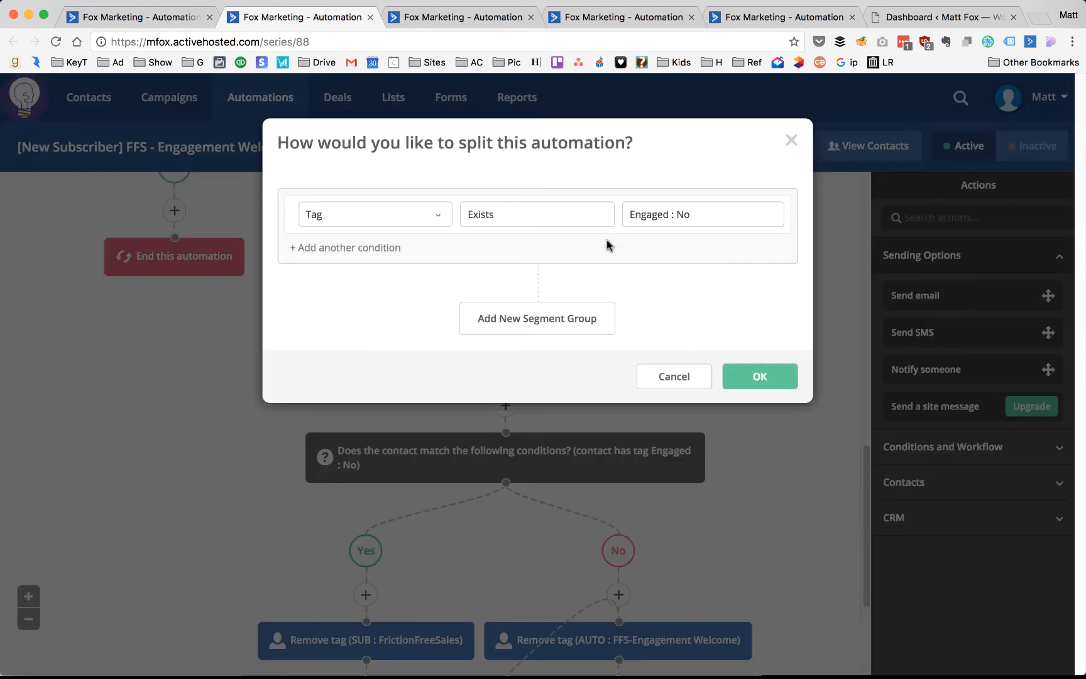
double_click(630, 215)
left_click_drag(697, 210, 716, 212)
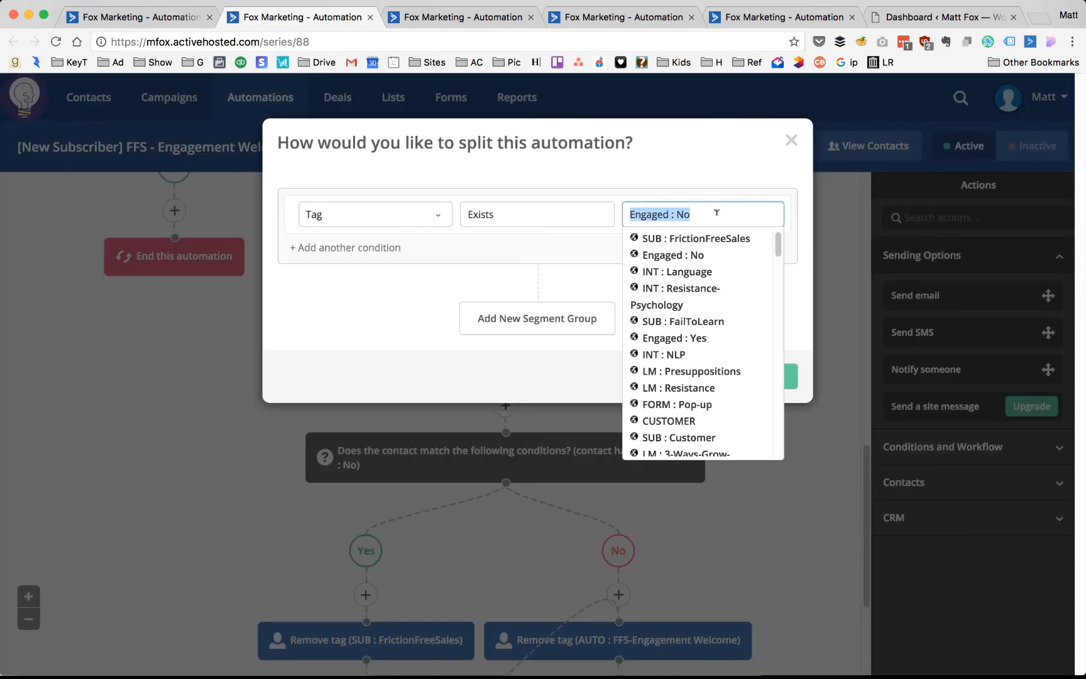
left_click(790, 141)
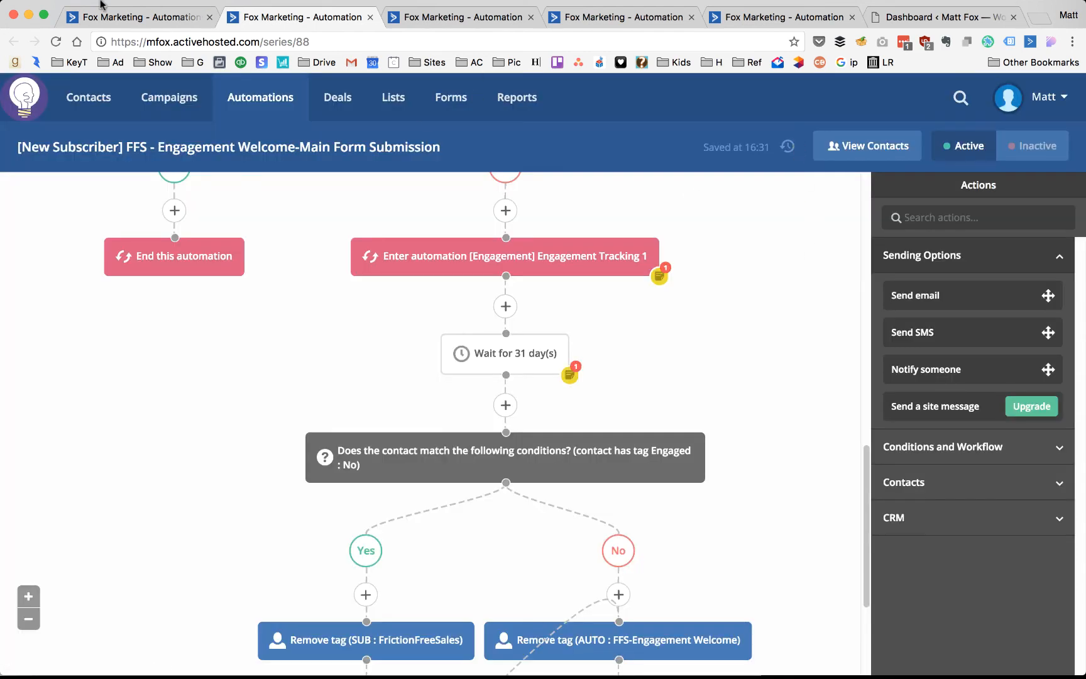
scroll(750, 382, "down", 5)
scroll(762, 400, "up", 4)
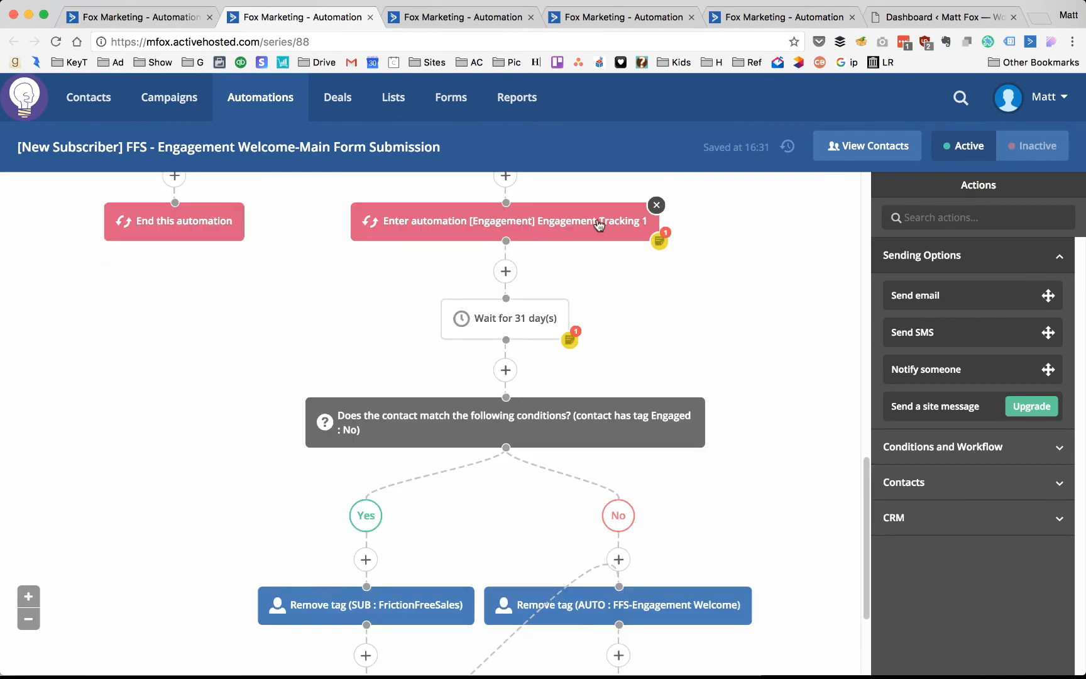
Step: Filter the automations list by the Engagement Tracking label and open Engagement Tracking 1 and 2 in separate browser tabs
left_click(113, 19)
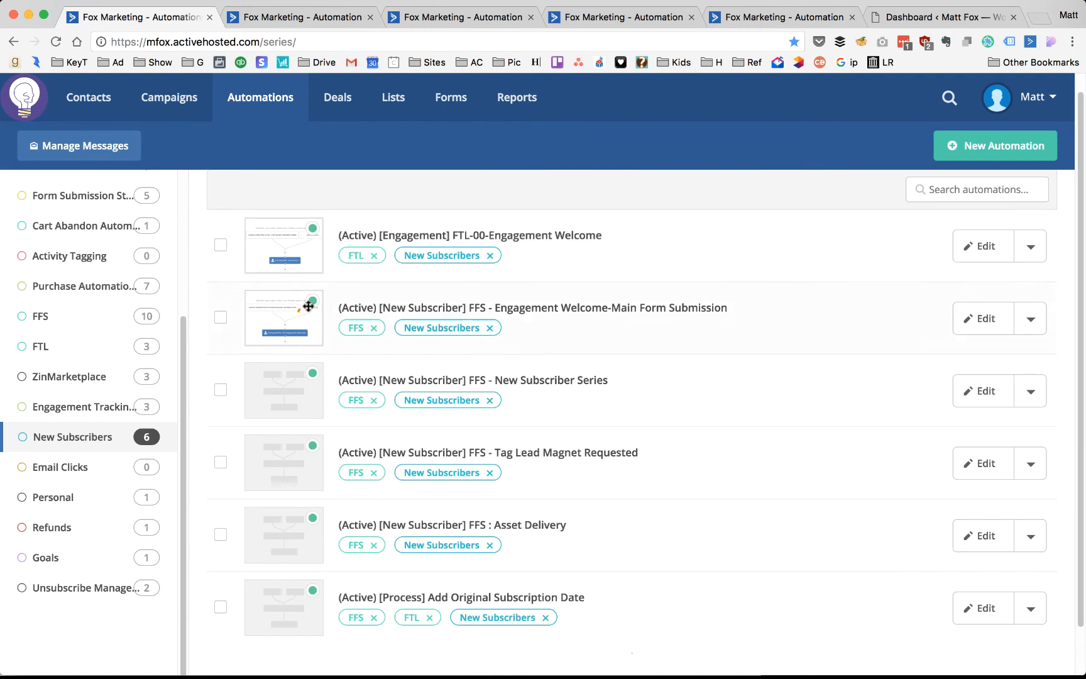
left_click(116, 407)
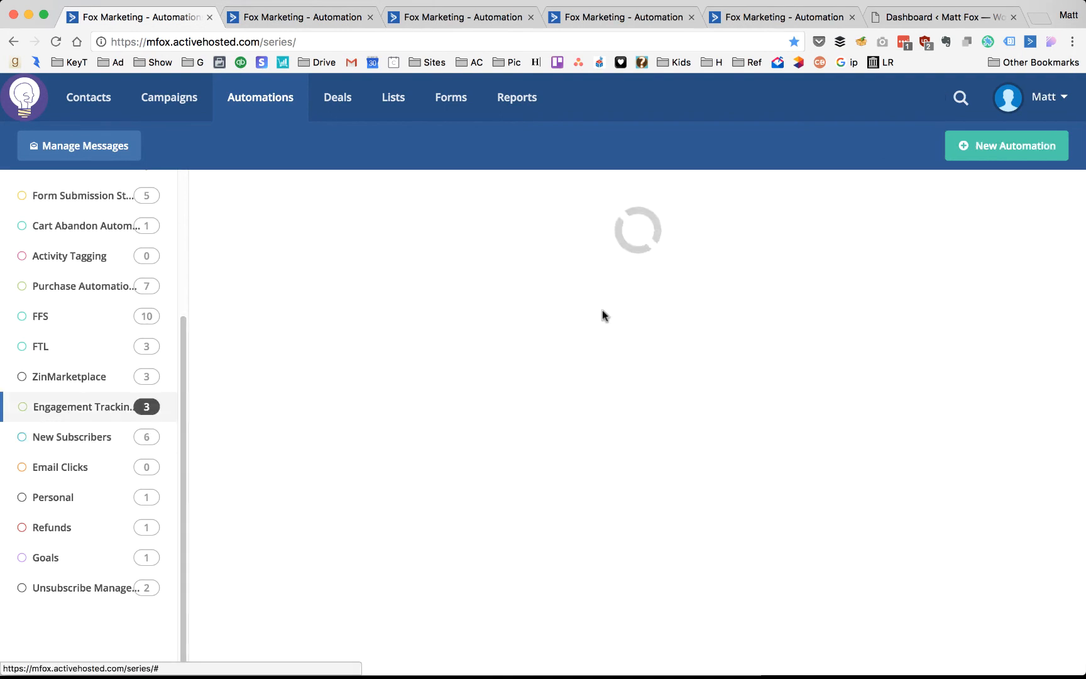
left_click(537, 258, "super")
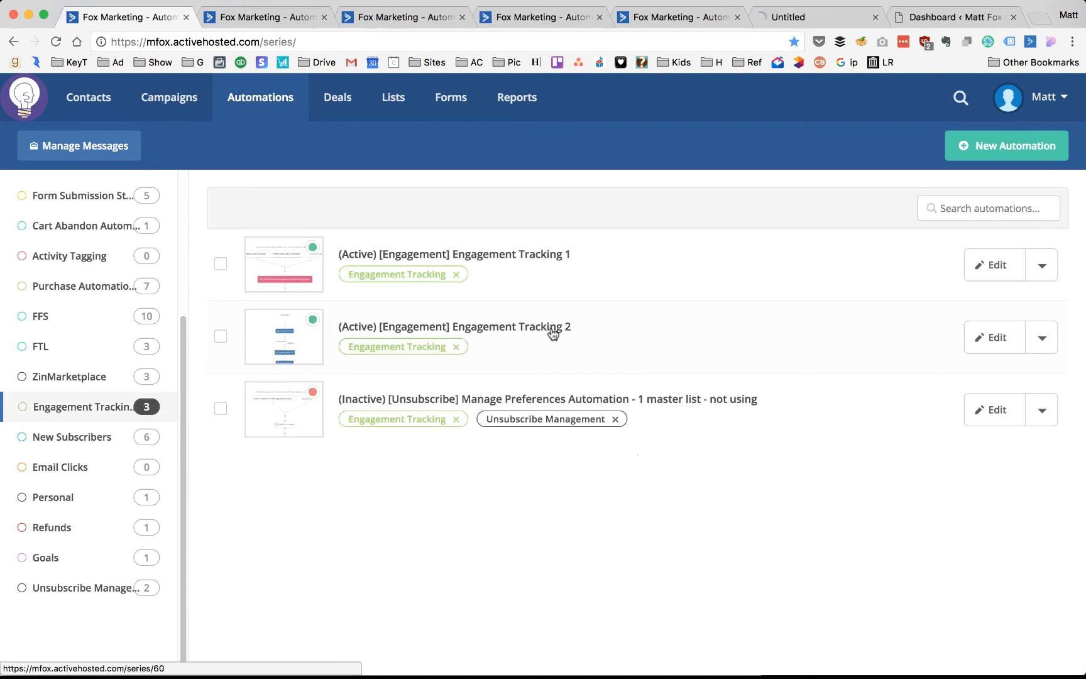
left_click(541, 329, "super")
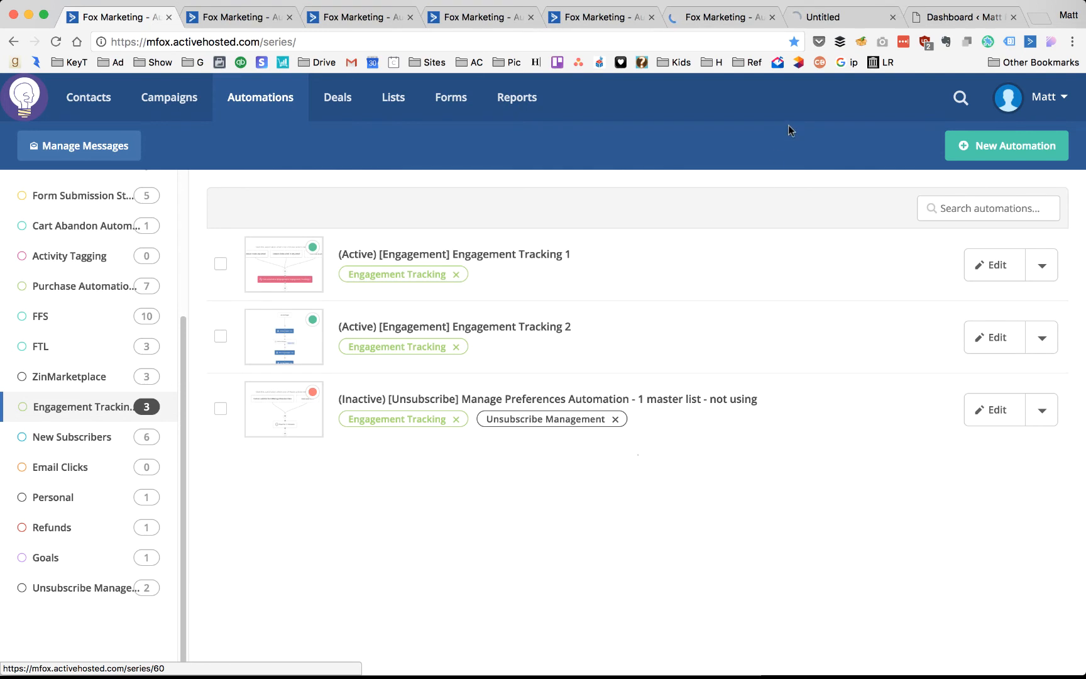
Step: View the Engagement Tracking 1 automation and examine its start triggers, exit action and Engaged tag actions
left_click(726, 19)
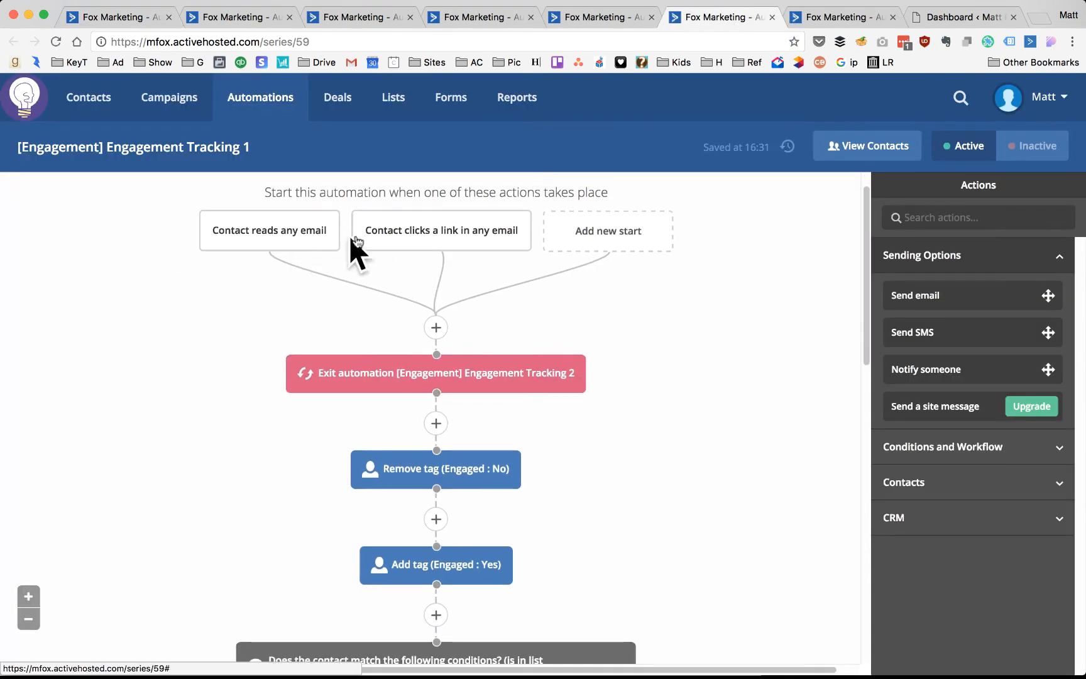
scroll(693, 332, "down", 2)
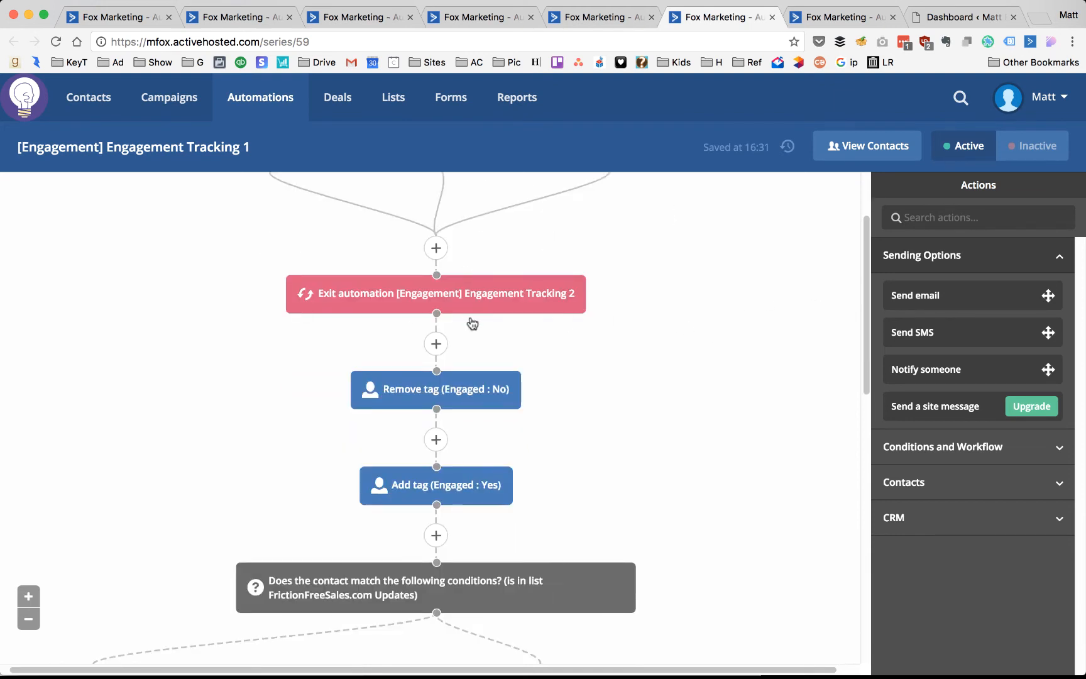
mouse_move(517, 296)
scroll(748, 286, "down", 5)
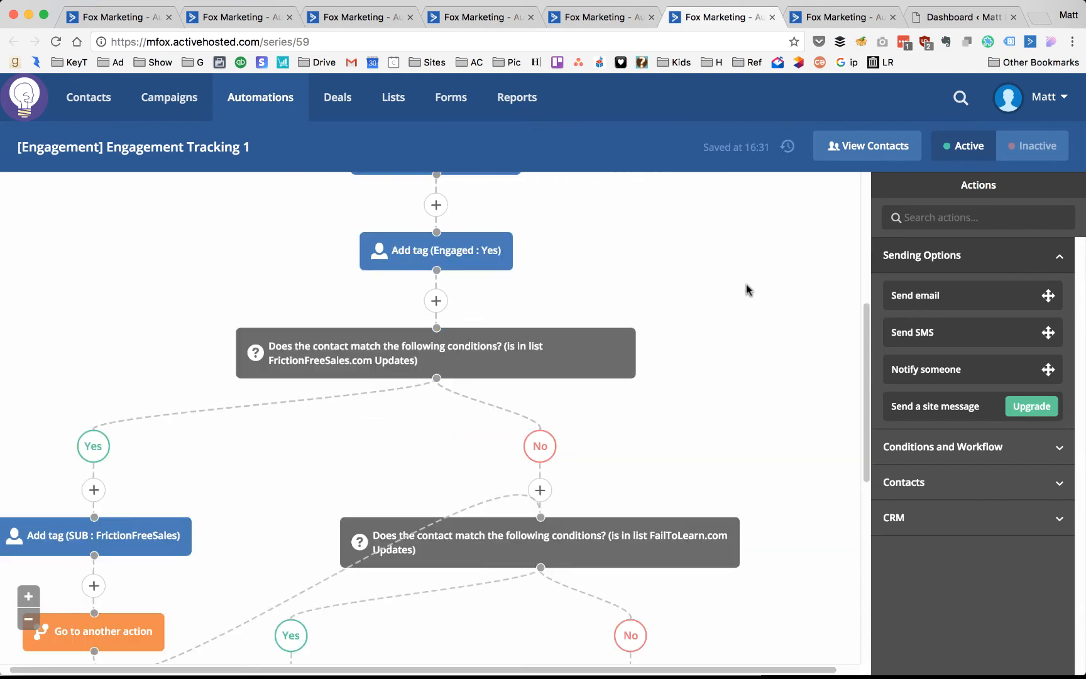
scroll(591, 244, "up", 3)
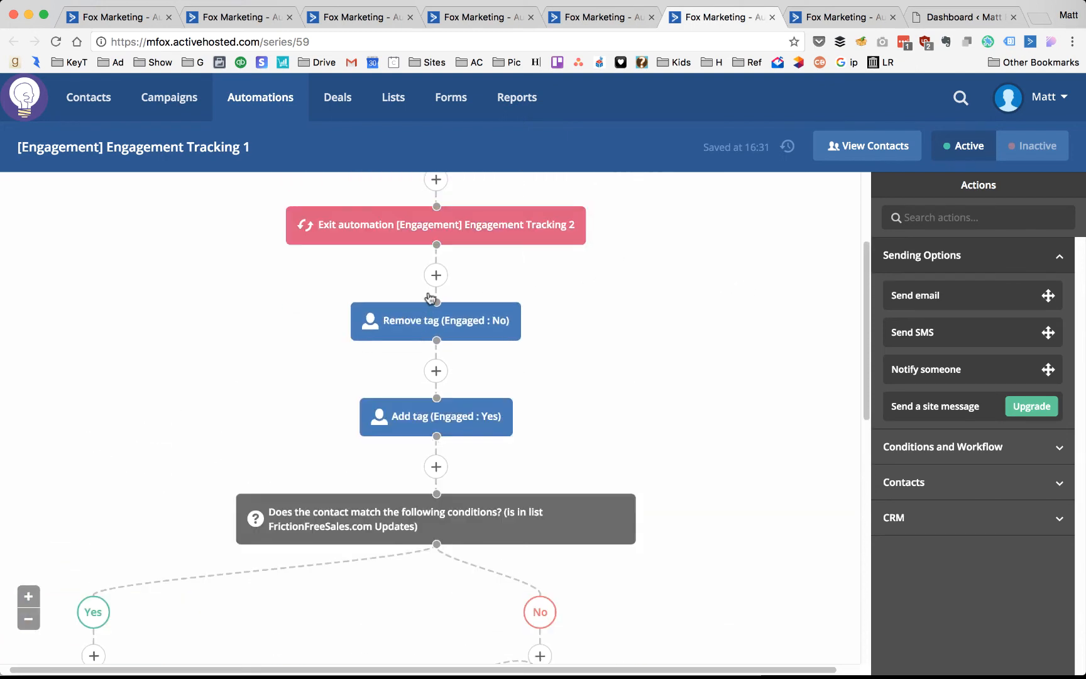
mouse_move(432, 331)
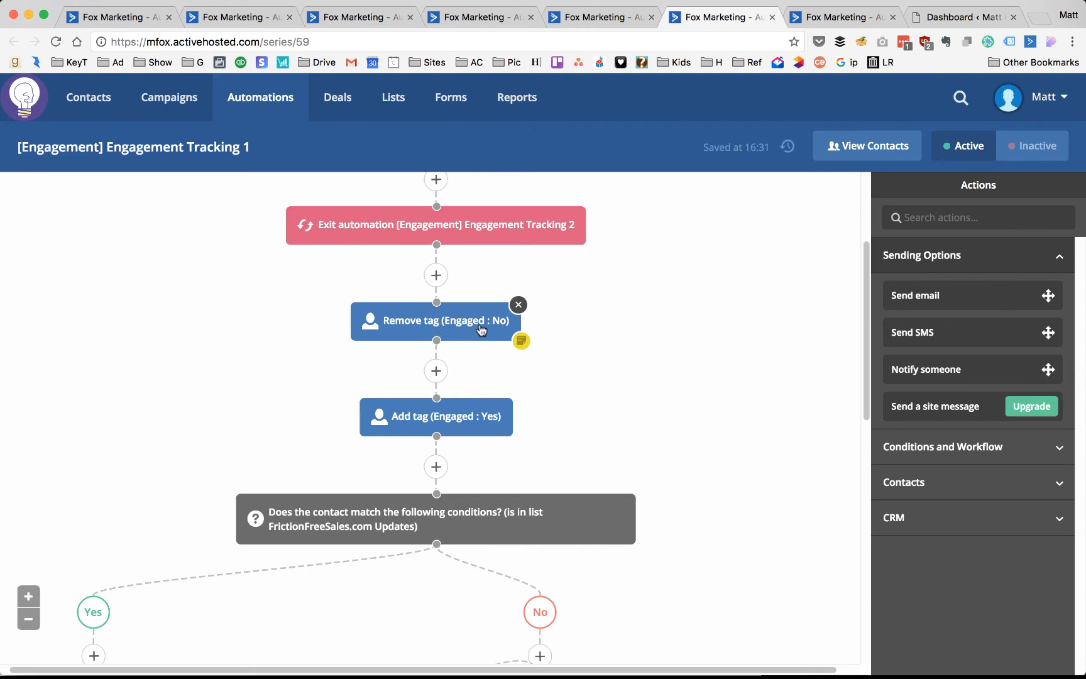
scroll(425, 272, "up", 5)
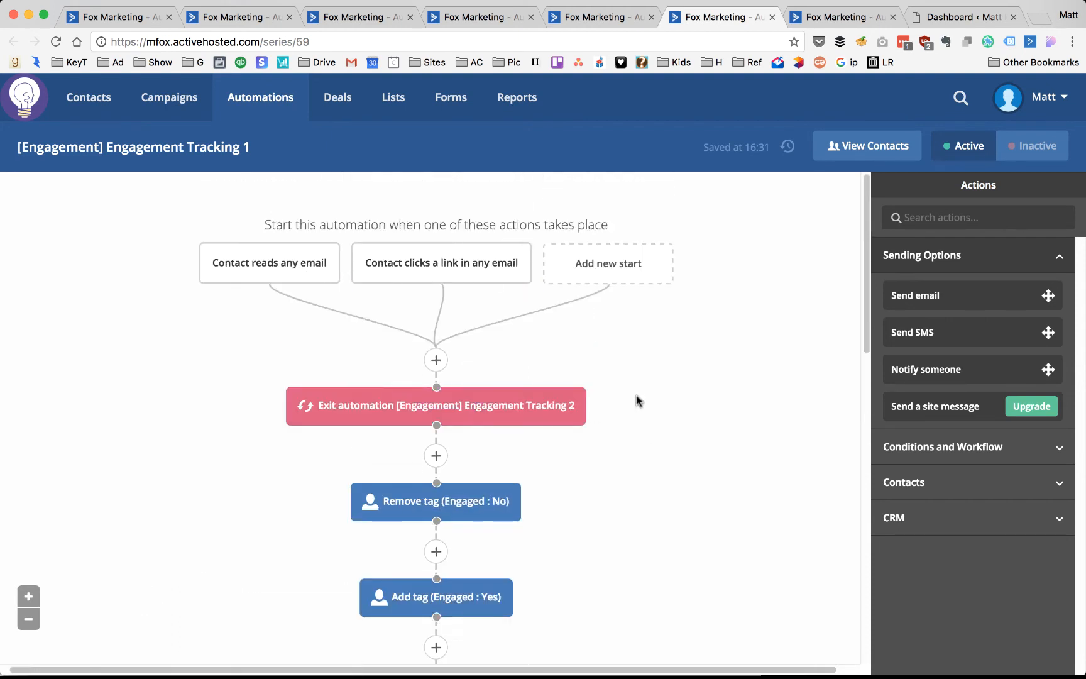
scroll(640, 405, "down", 4)
scroll(643, 406, "down", 1)
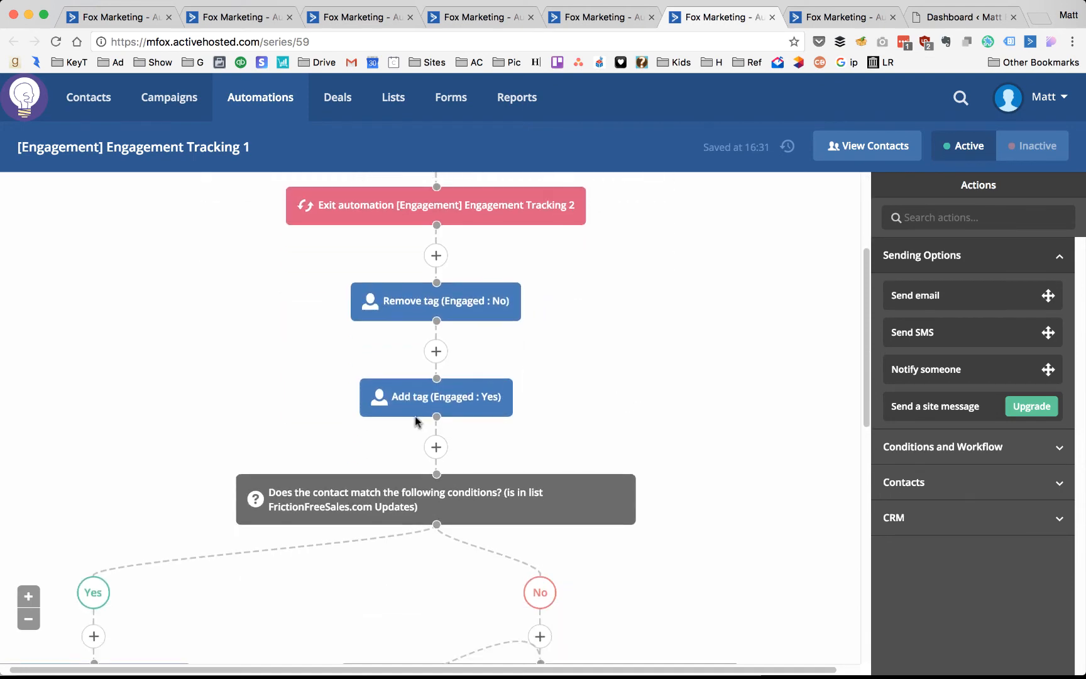
Step: Examine the list-membership conditions of Engagement Tracking 1 and their subscriber-tag branches through to the end of the automation
scroll(629, 404, "down", 1)
scroll(735, 406, "down", 8)
scroll(739, 407, "up", 2)
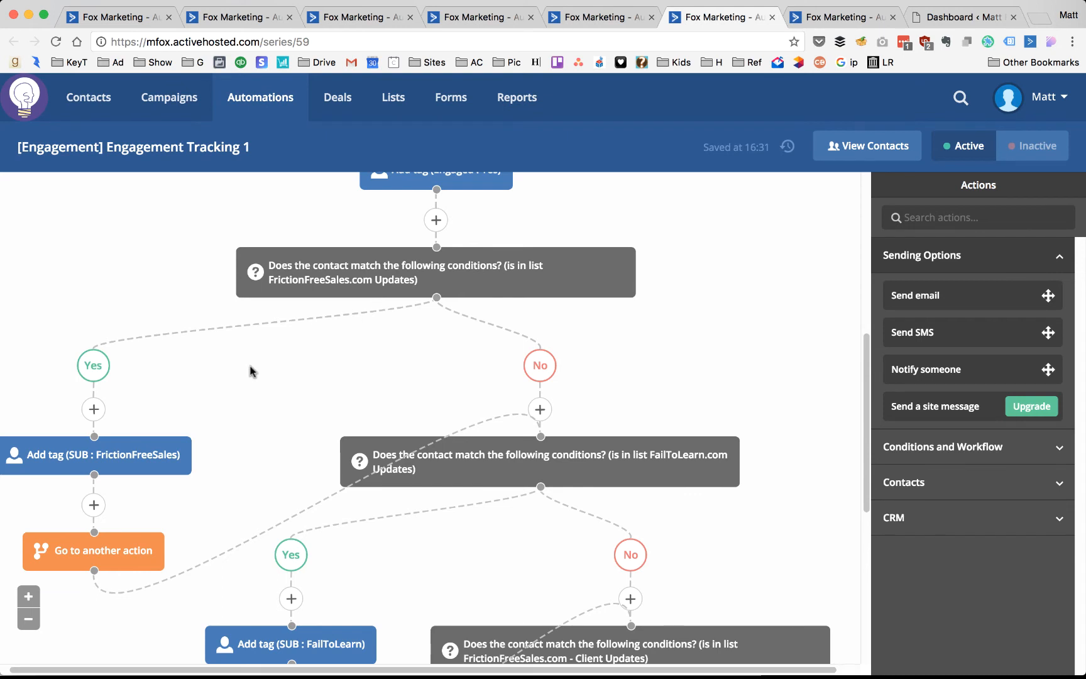
mouse_move(139, 465)
scroll(322, 451, "down", 3)
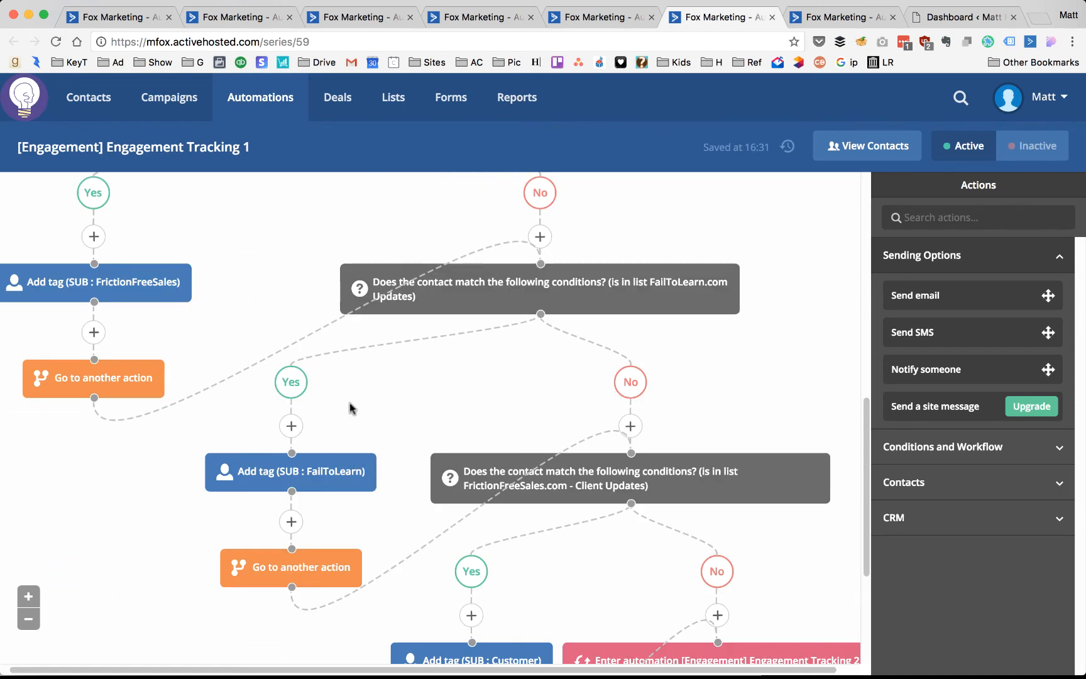
scroll(352, 408, "down", 4)
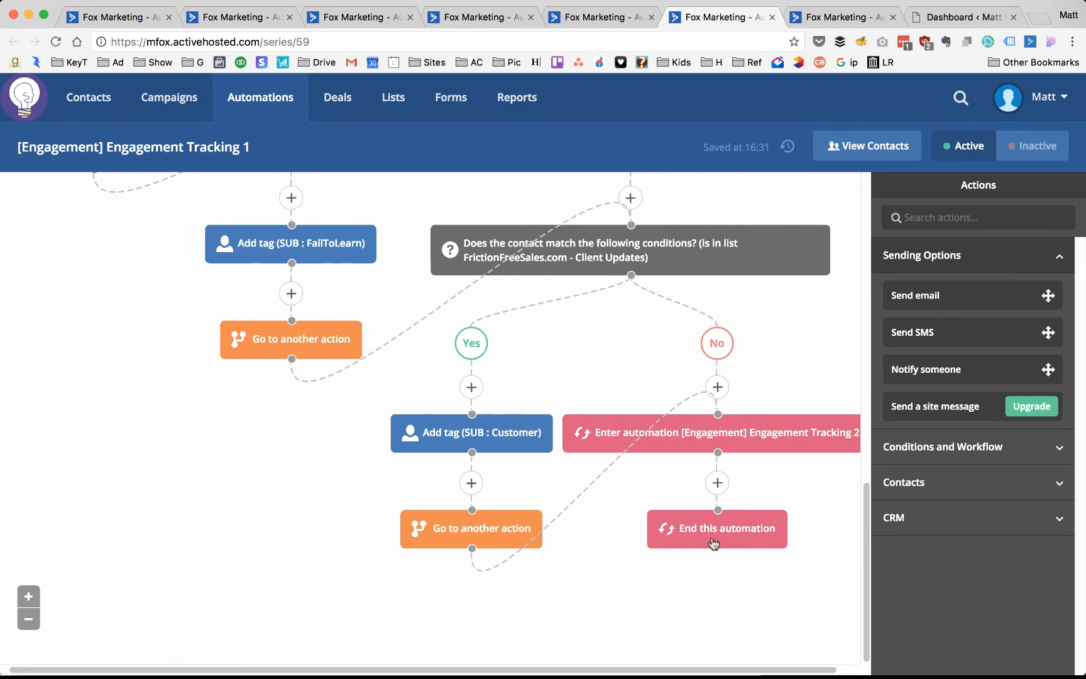
mouse_move(710, 540)
scroll(381, 330, "up", 10)
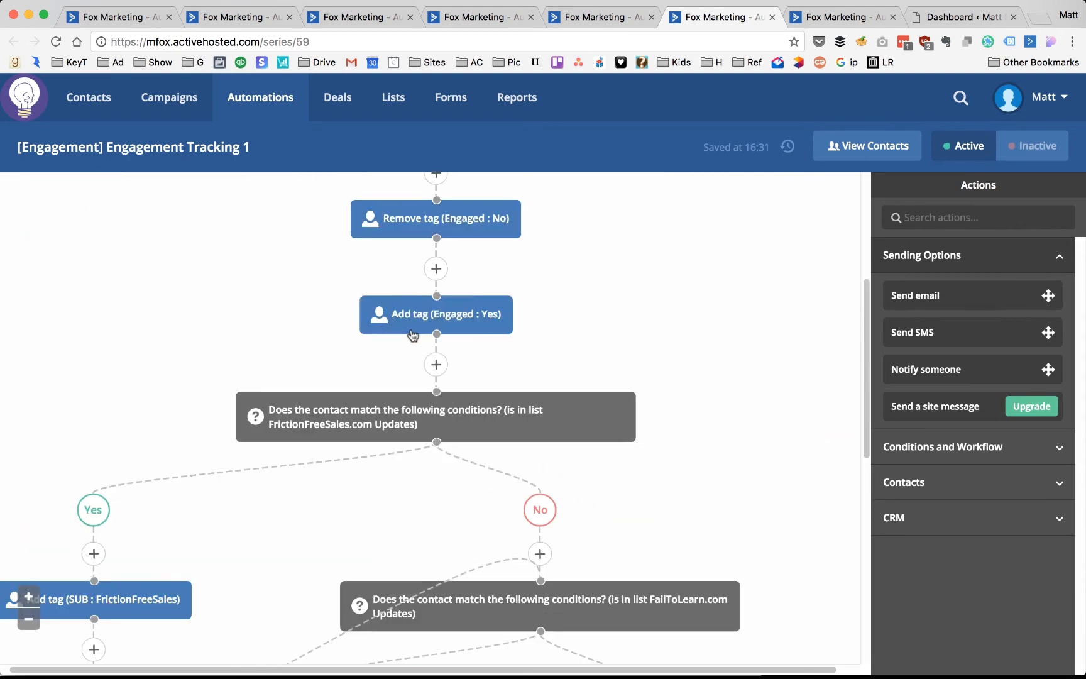
mouse_move(450, 431)
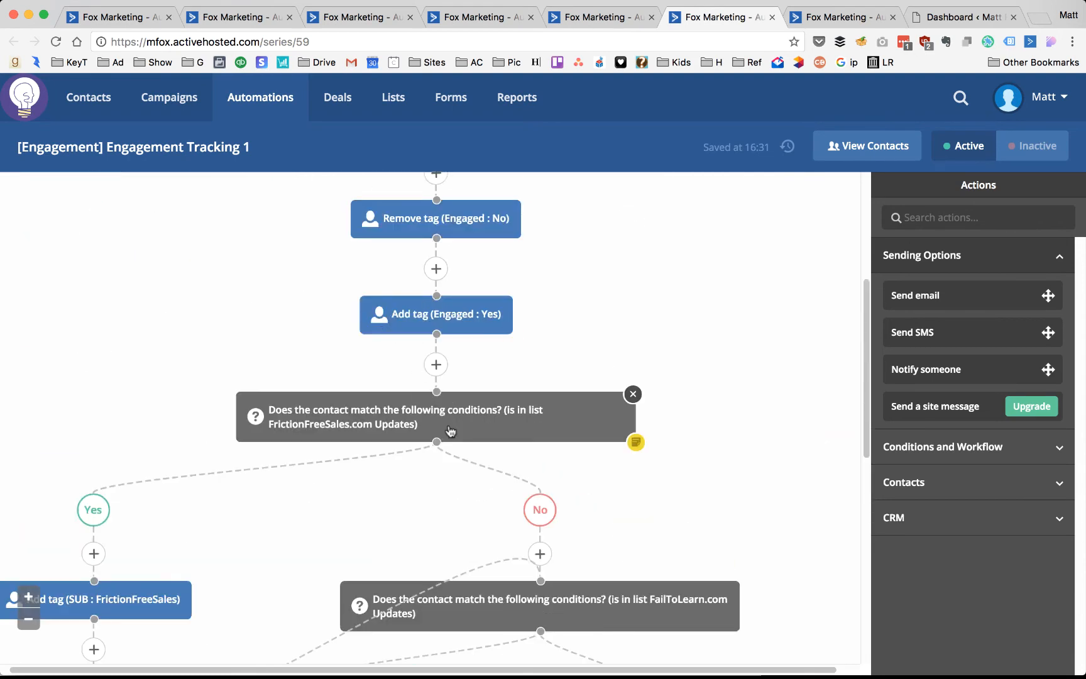
Step: Review the Engagement Tracking 2 workflow from its start to its end action, and close both Engagement Tracking tabs
left_click(831, 22)
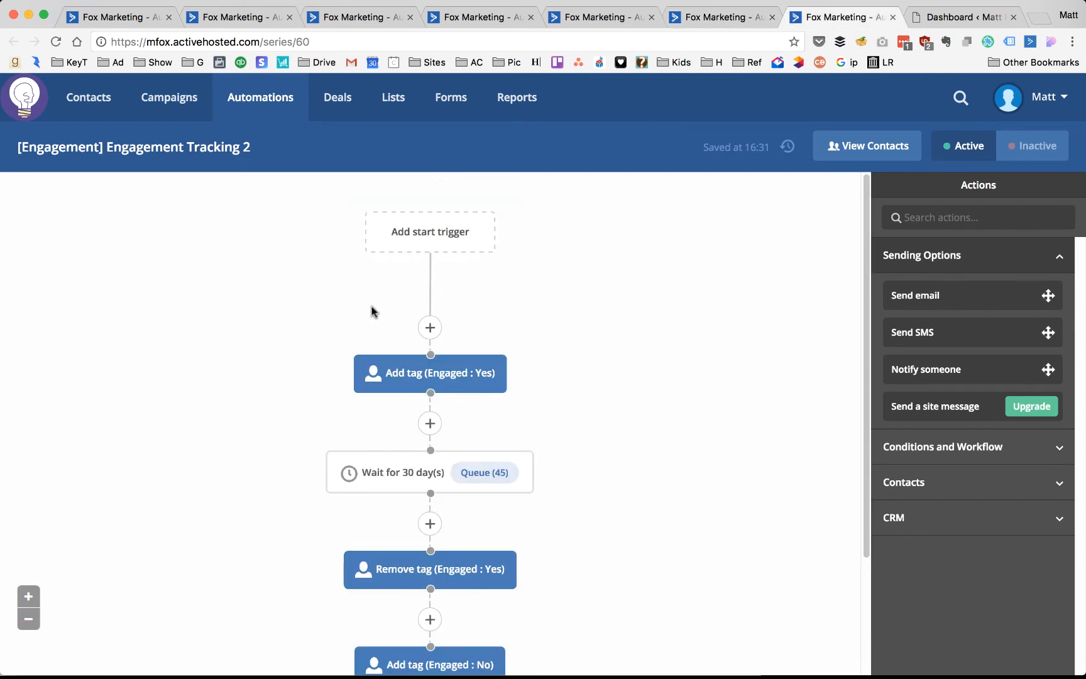
scroll(373, 311, "down", 1)
scroll(340, 292, "up", 1)
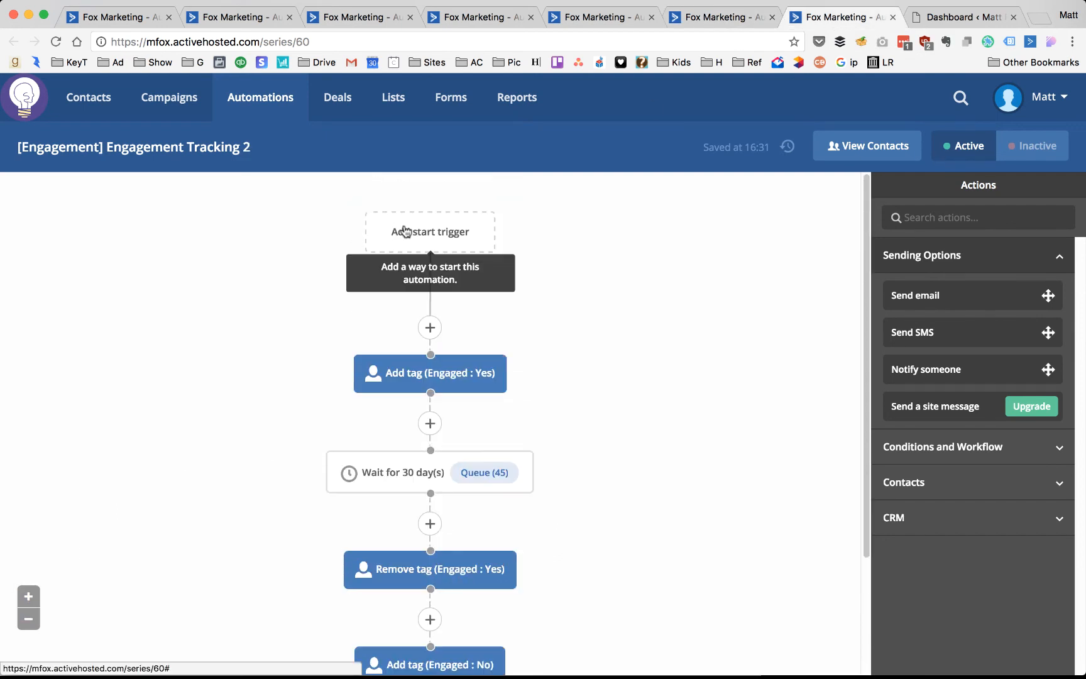
mouse_move(453, 384)
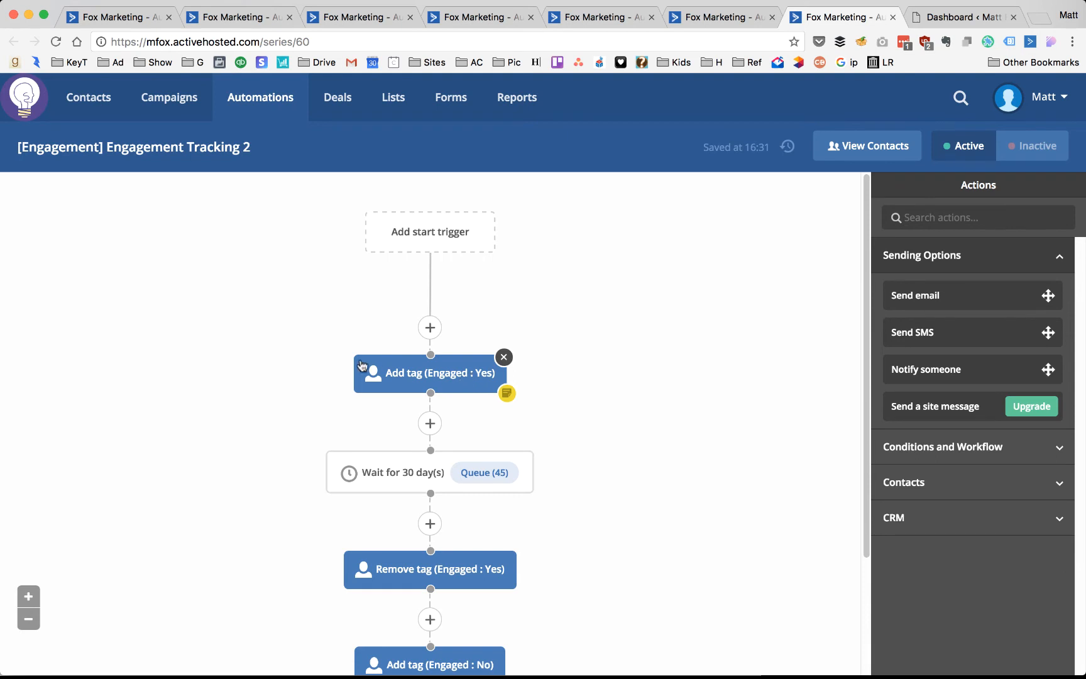
scroll(408, 383, "down", 2)
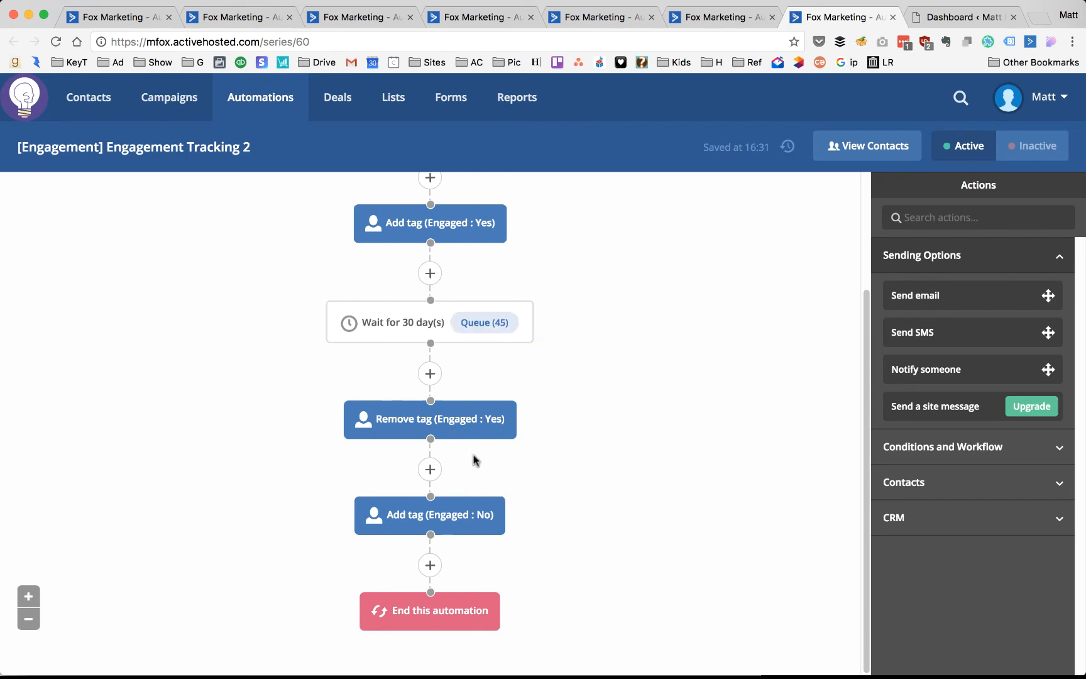
mouse_move(476, 433)
left_click(894, 18)
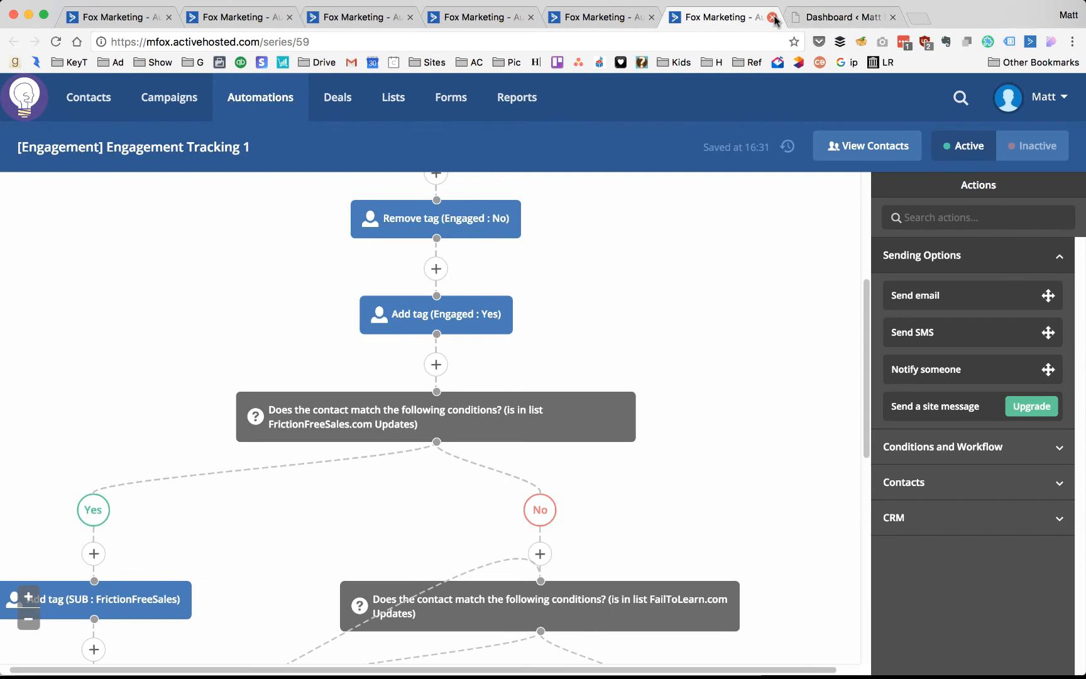
left_click(773, 19)
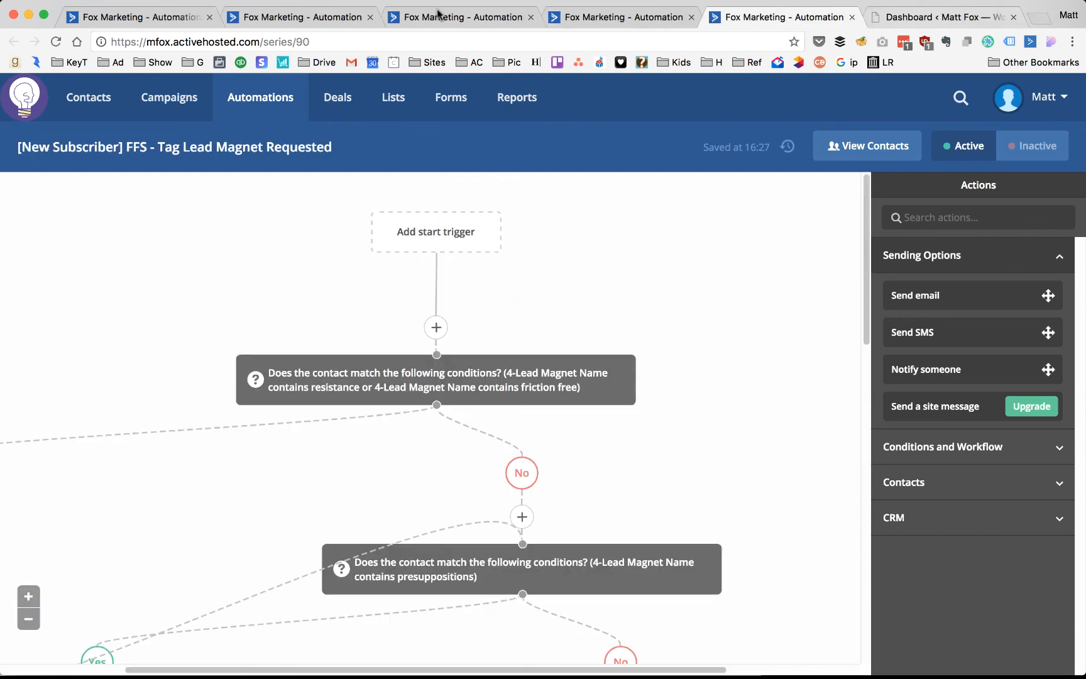
Step: Return to the Engagement Welcome-Main Form Submission automation and examine its Engaged : Yes condition and the branch entering Engagement Tracking 1
left_click(310, 21)
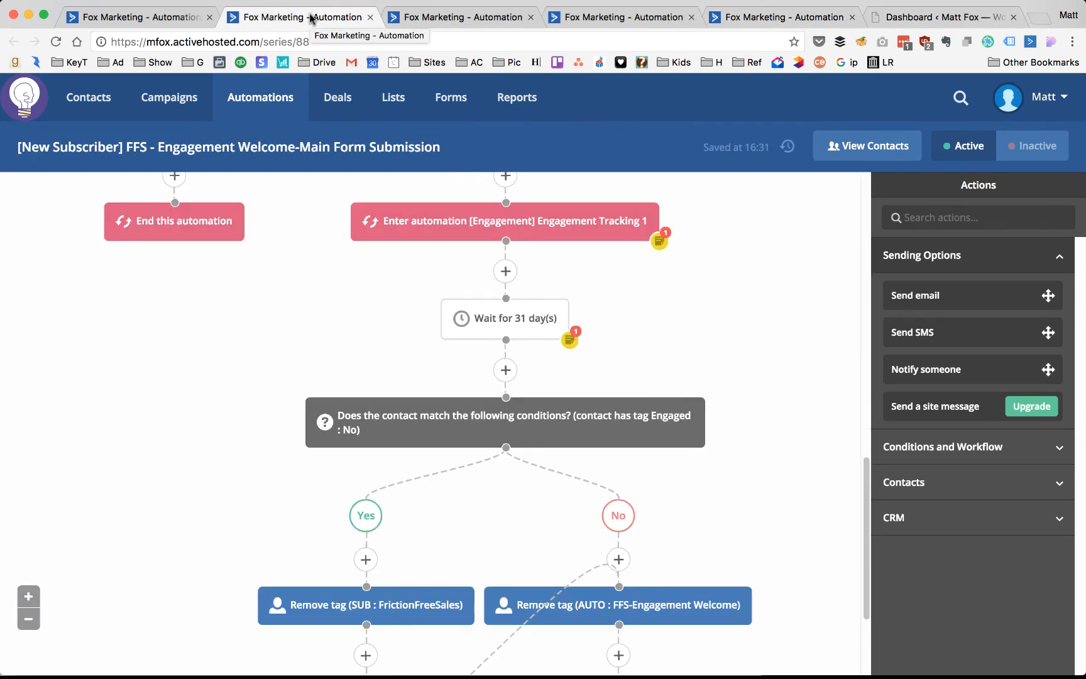
left_click(785, 18)
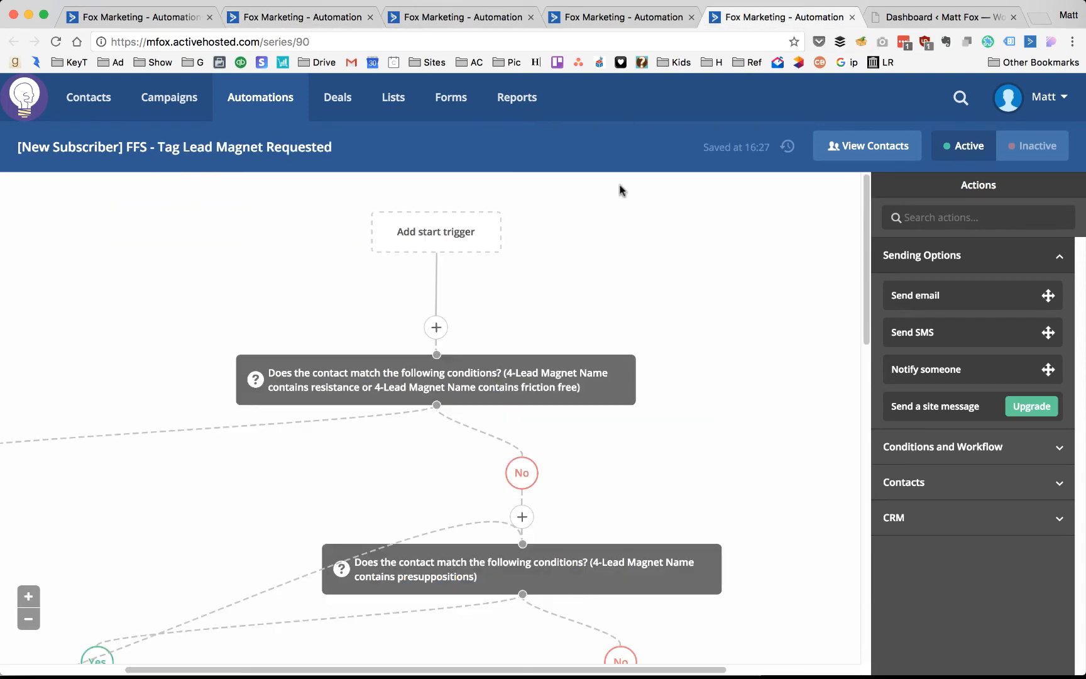
left_click(286, 22)
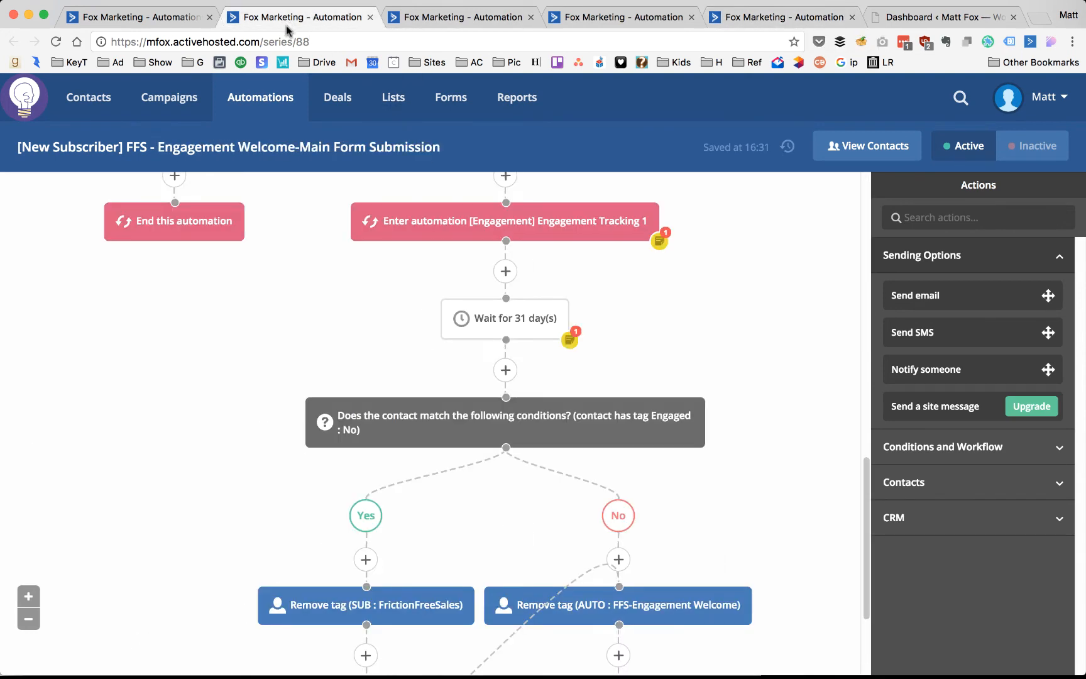
scroll(345, 263, "up", 2)
scroll(346, 263, "up", 1)
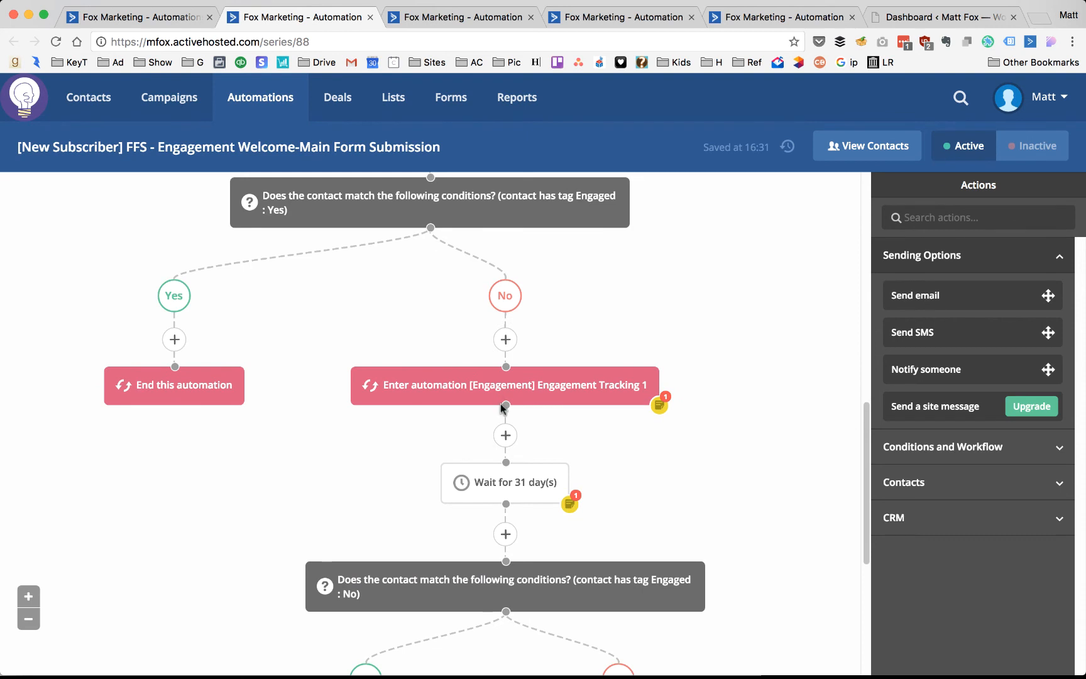
scroll(501, 384, "down", 1)
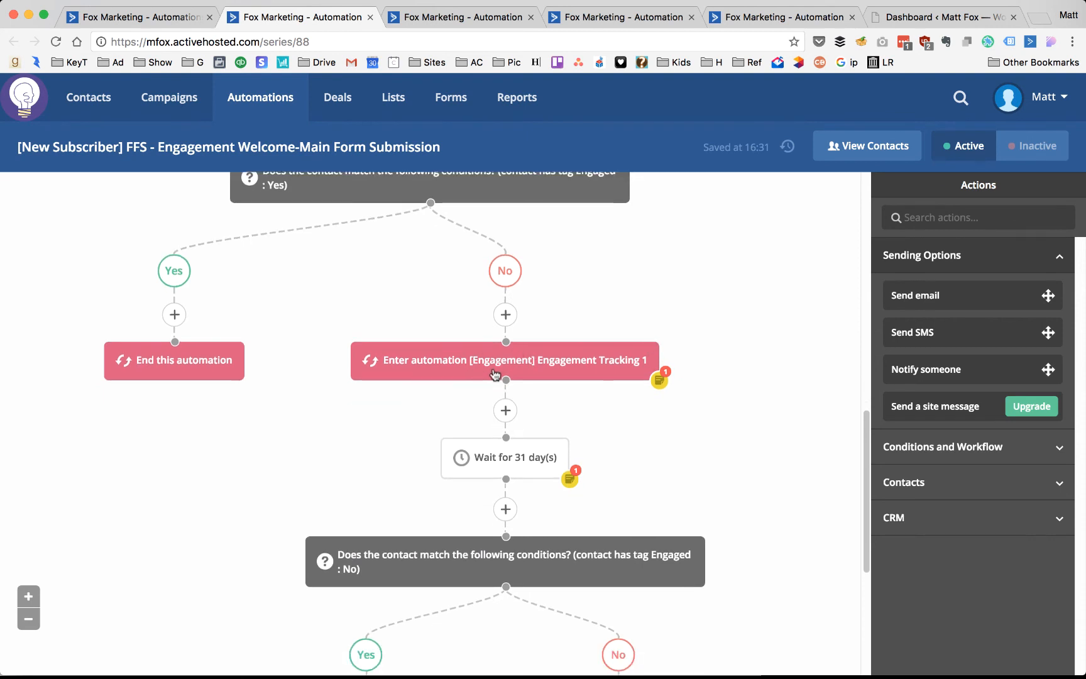
scroll(469, 367, "down", 1)
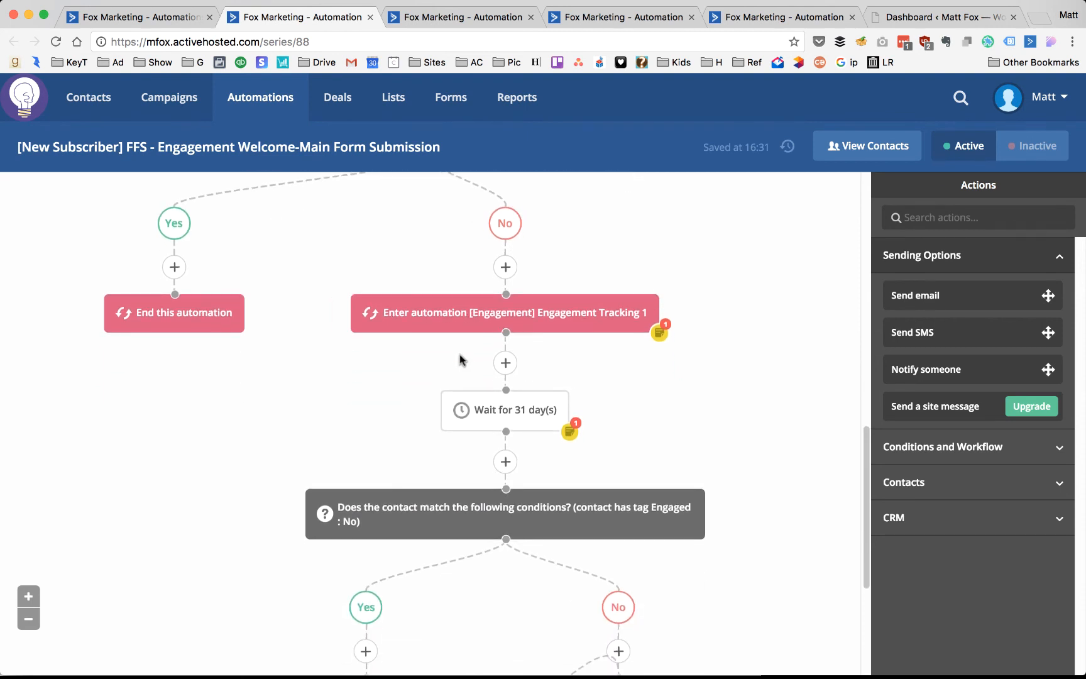
scroll(354, 277, "up", 5)
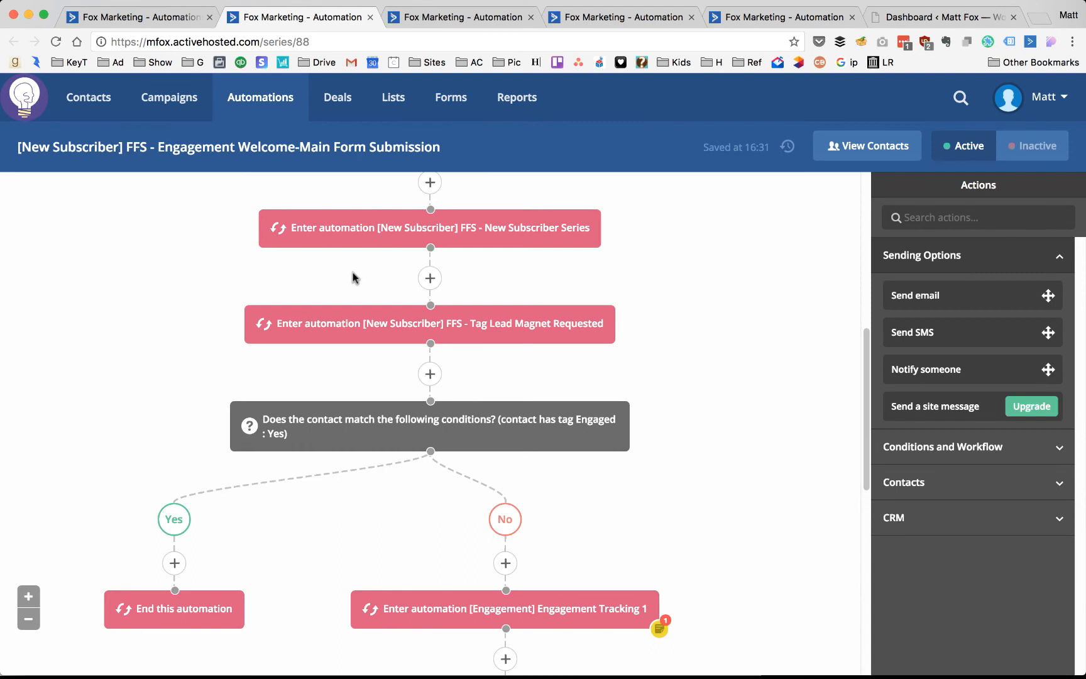
Step: Examine the 31-day wait and the Engaged : No condition, following the tag-removal branches to the end of the Engagement Welcome automation
scroll(454, 291, "down", 5)
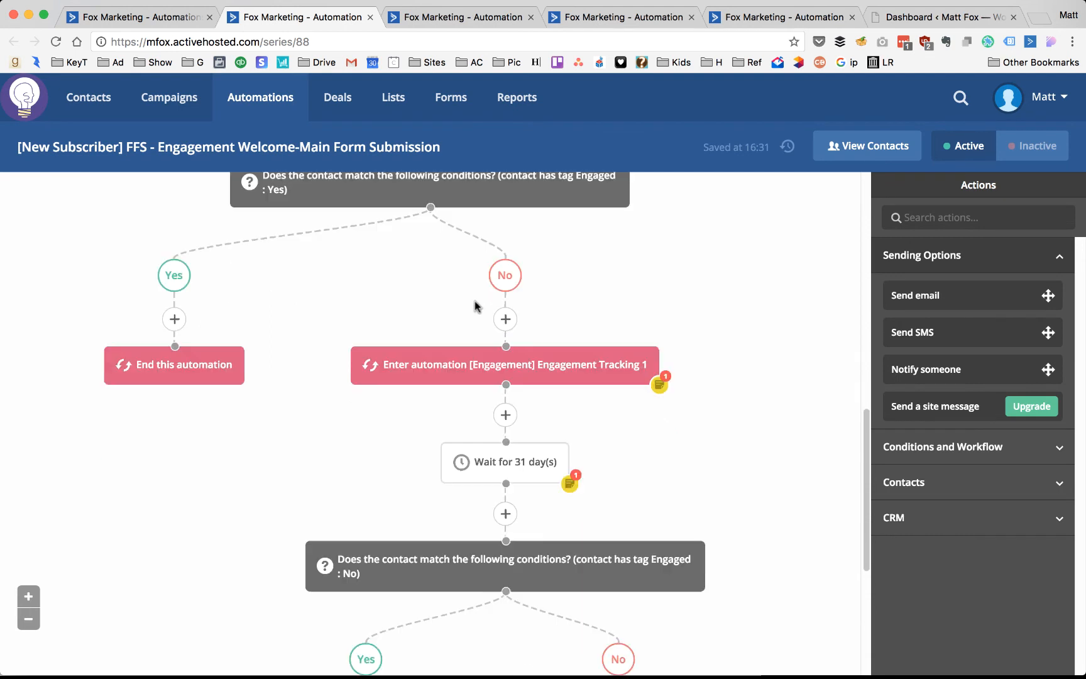
scroll(618, 340, "down", 2)
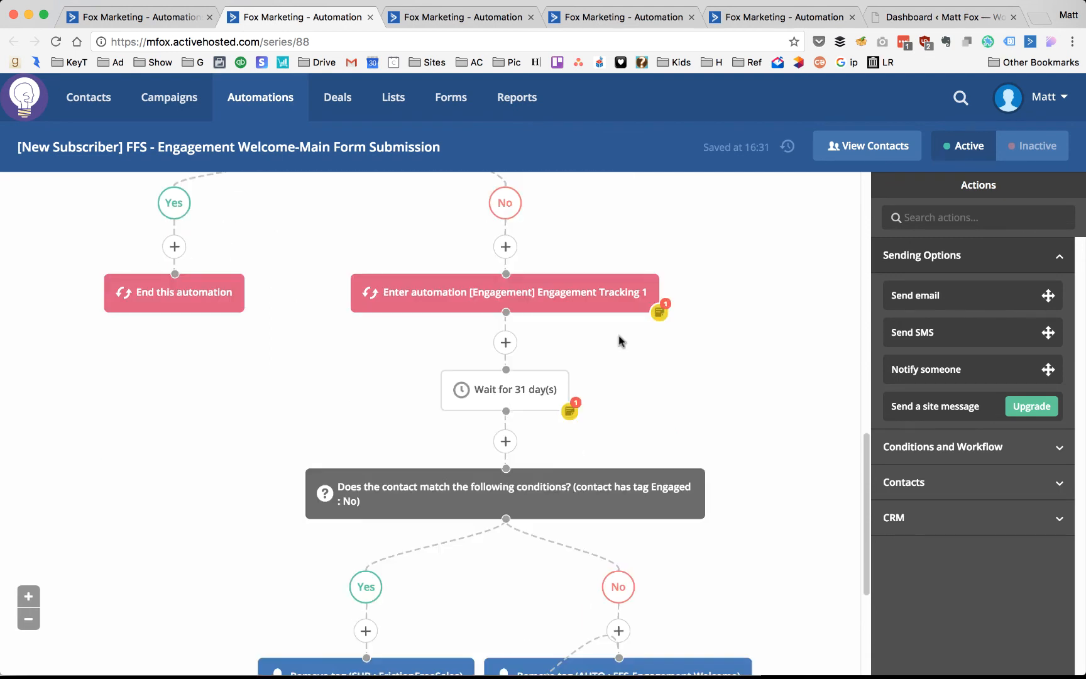
mouse_move(492, 393)
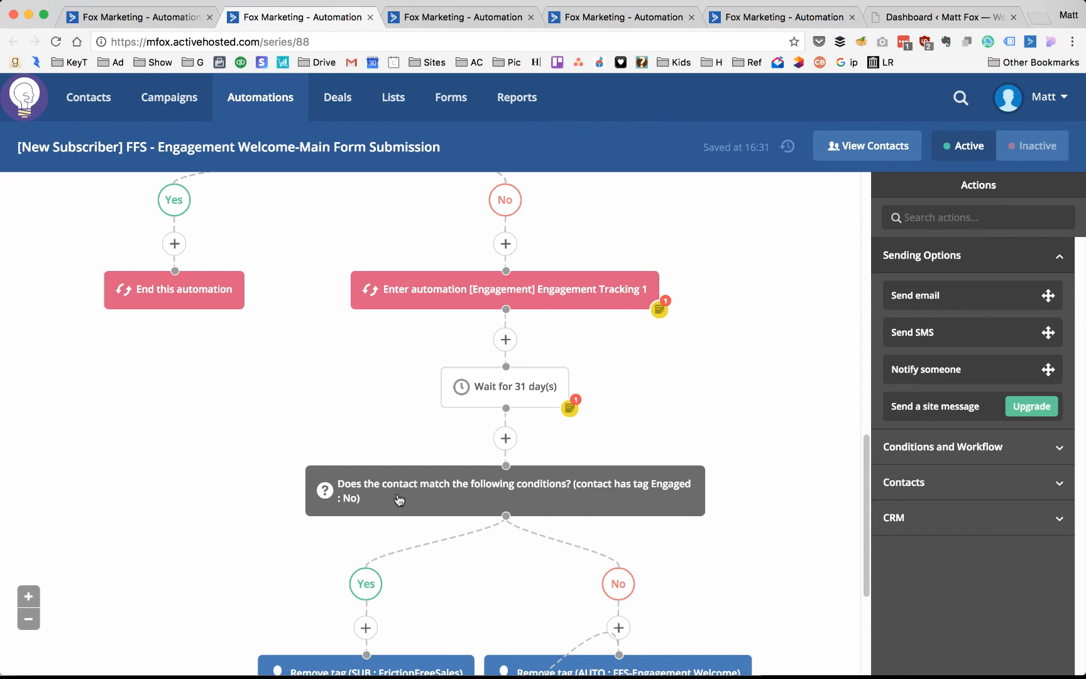
scroll(488, 484, "down", 3)
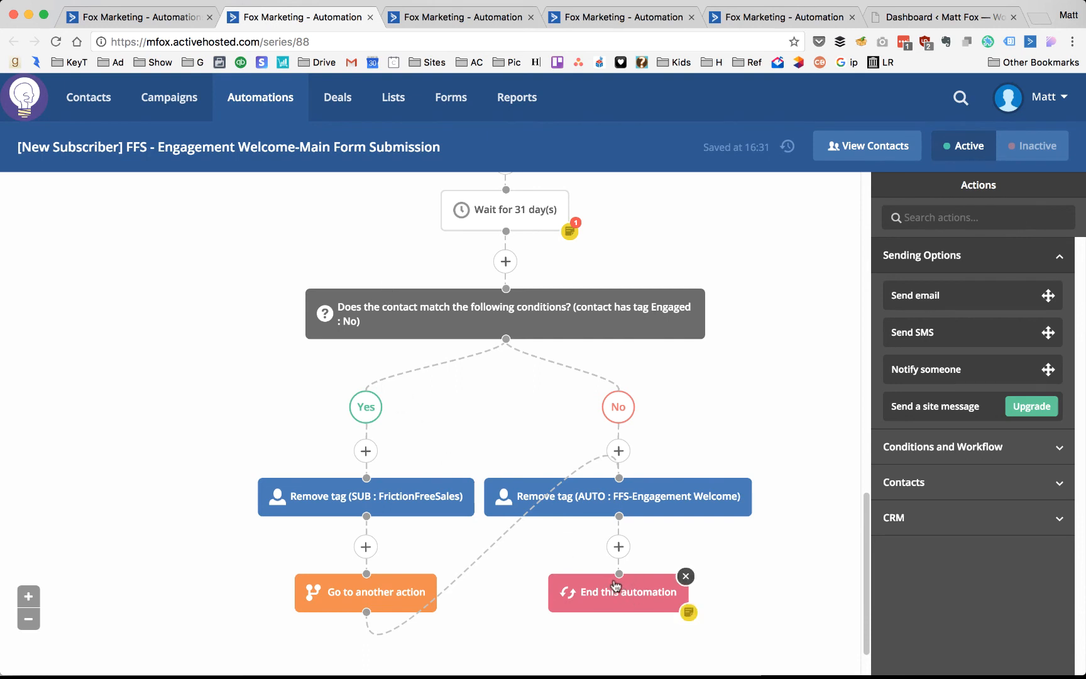
scroll(491, 314, "up", 1)
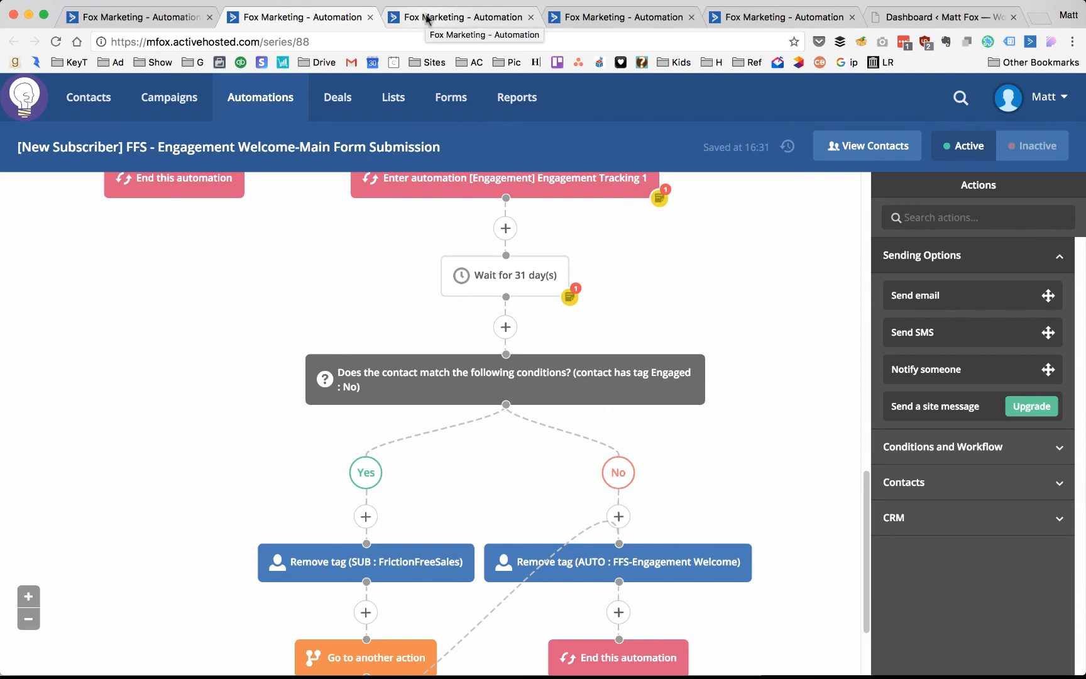
Step: Locate the Asset Delivery action in the Engagement Welcome workflow, check the Asset Delivery automation, and return to Engagement Welcome
scroll(449, 352, "up", 10)
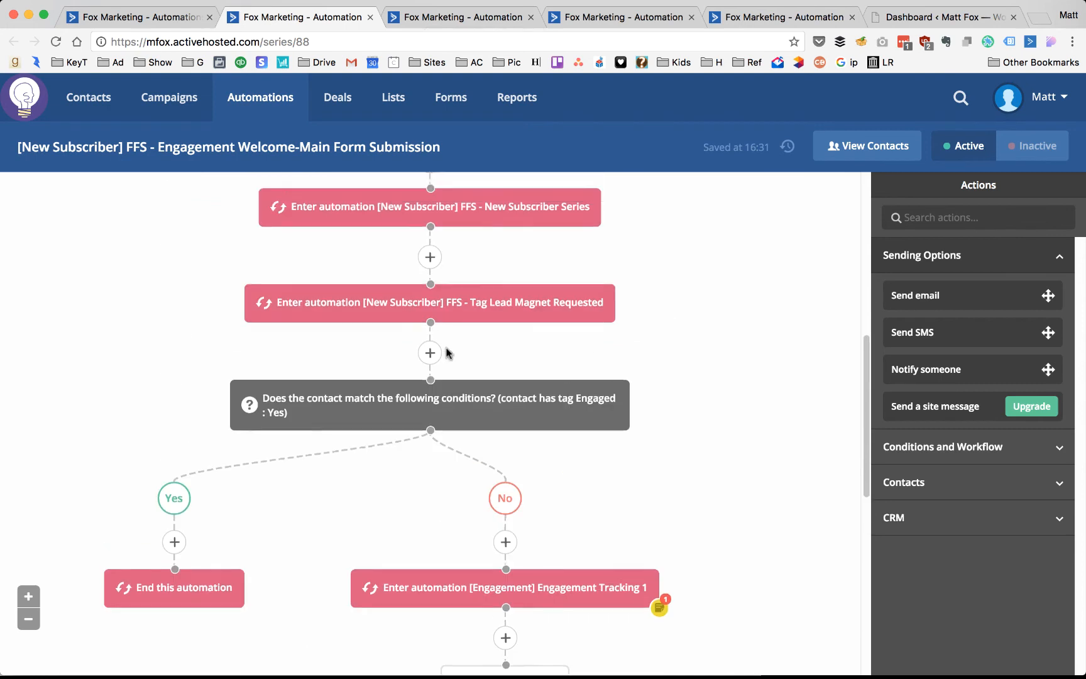
mouse_move(485, 261)
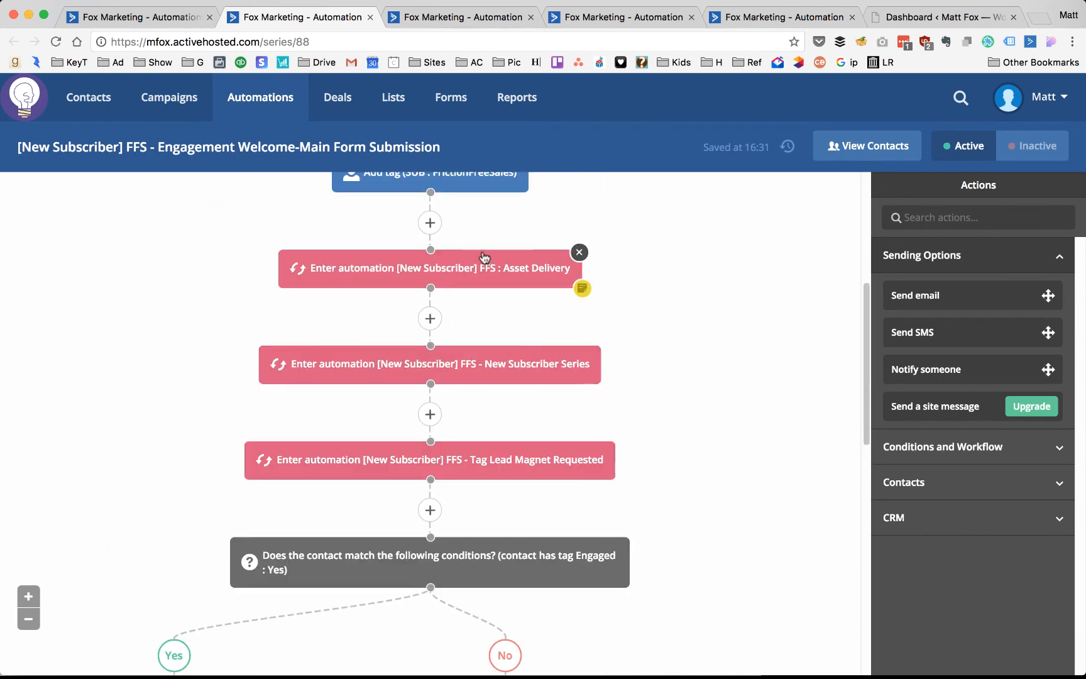
left_click(453, 14)
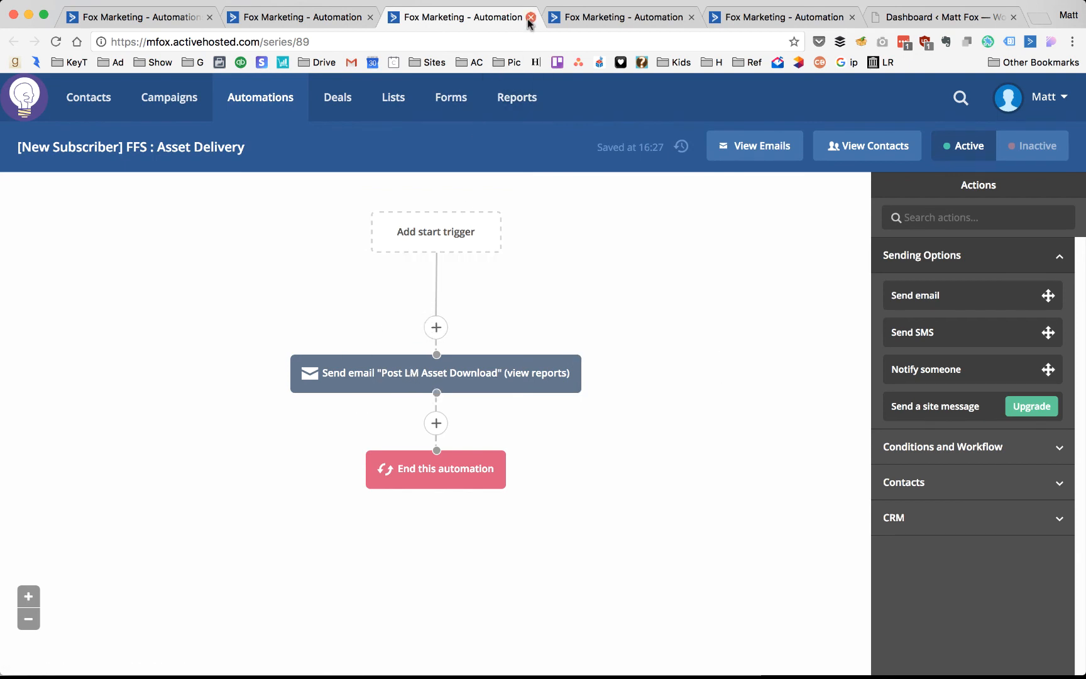
left_click(333, 19)
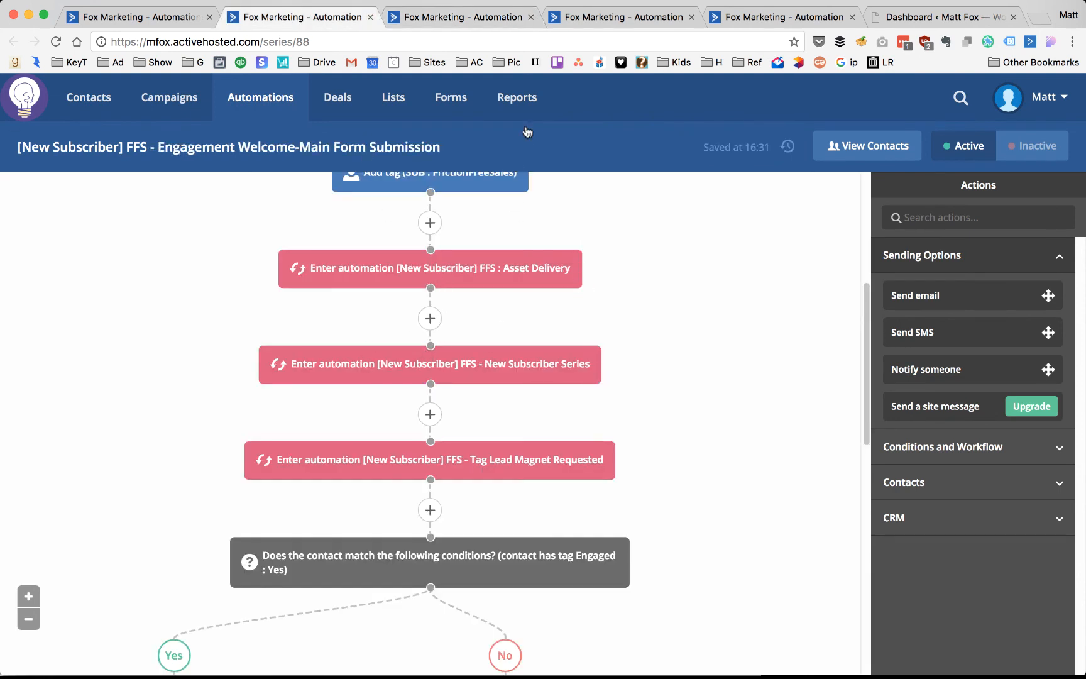
Step: View the FFS - New Subscriber Series automation and examine its subscriber tags, waits and sequence of emails
left_click(601, 19)
scroll(521, 275, "down", 5)
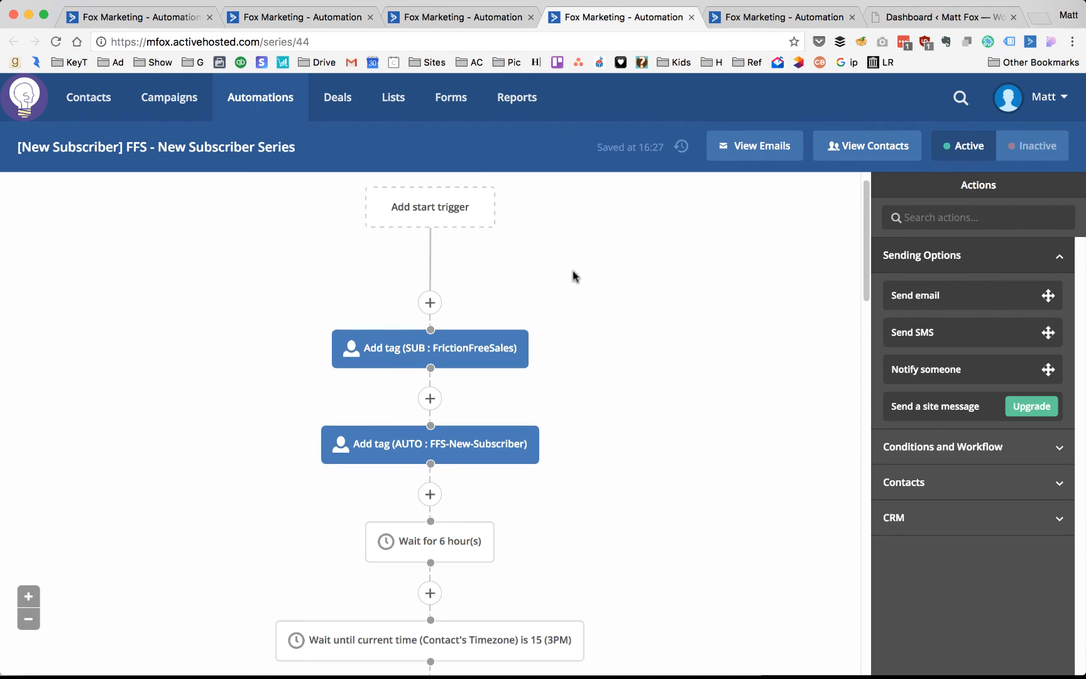
scroll(607, 275, "down", 10)
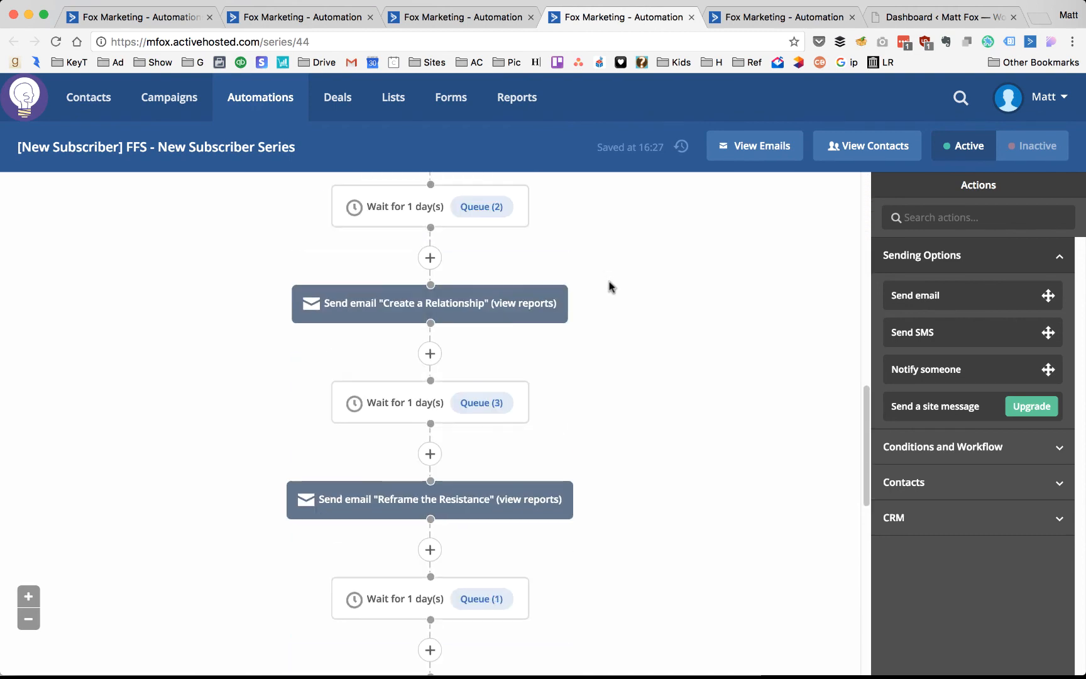
scroll(610, 287, "up", 5)
scroll(639, 255, "up", 10)
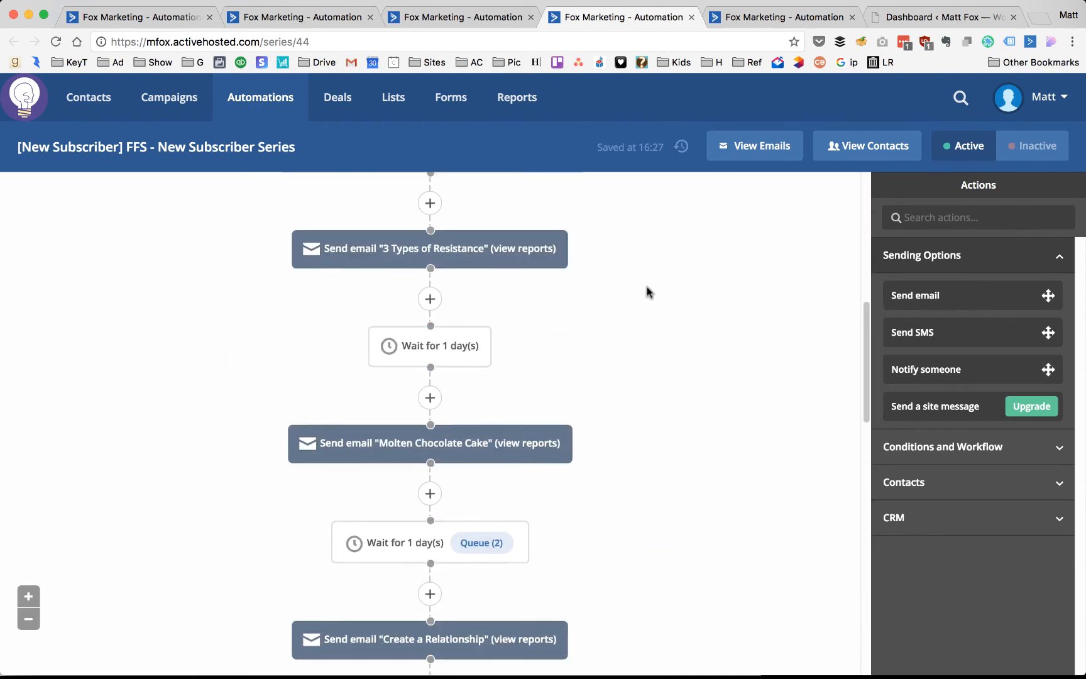
Step: View the Tag Lead Magnet Requested automation and examine its Lead Magnet Name conditions and LM tag branches from Resistance to 3-Ways-Grow-Business
left_click(286, 19)
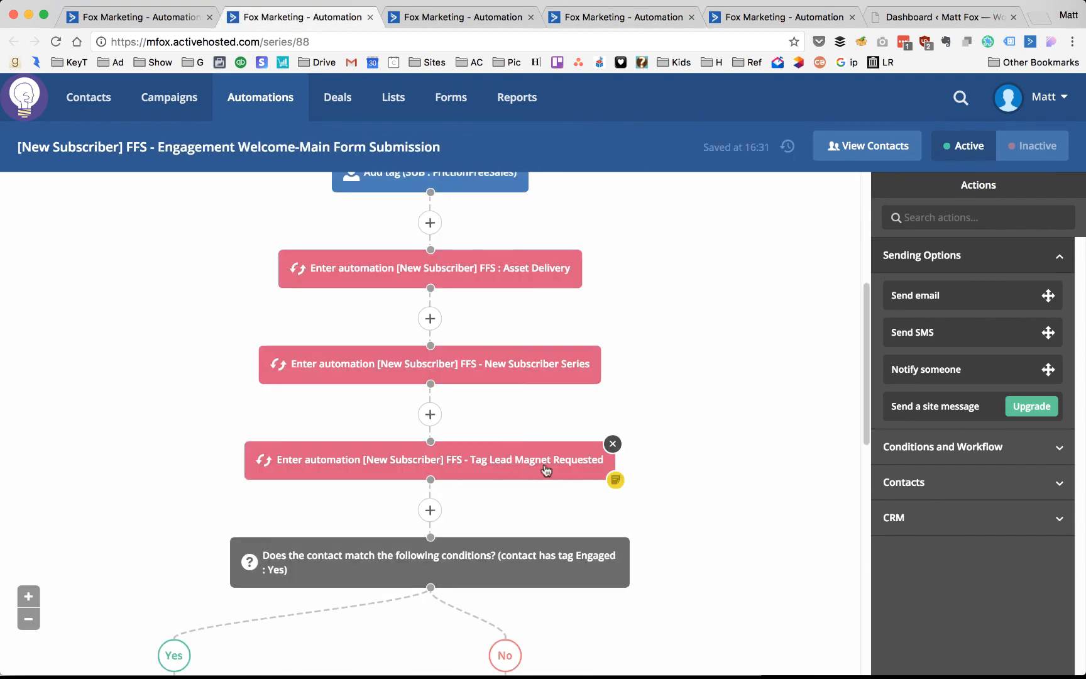
left_click(754, 17)
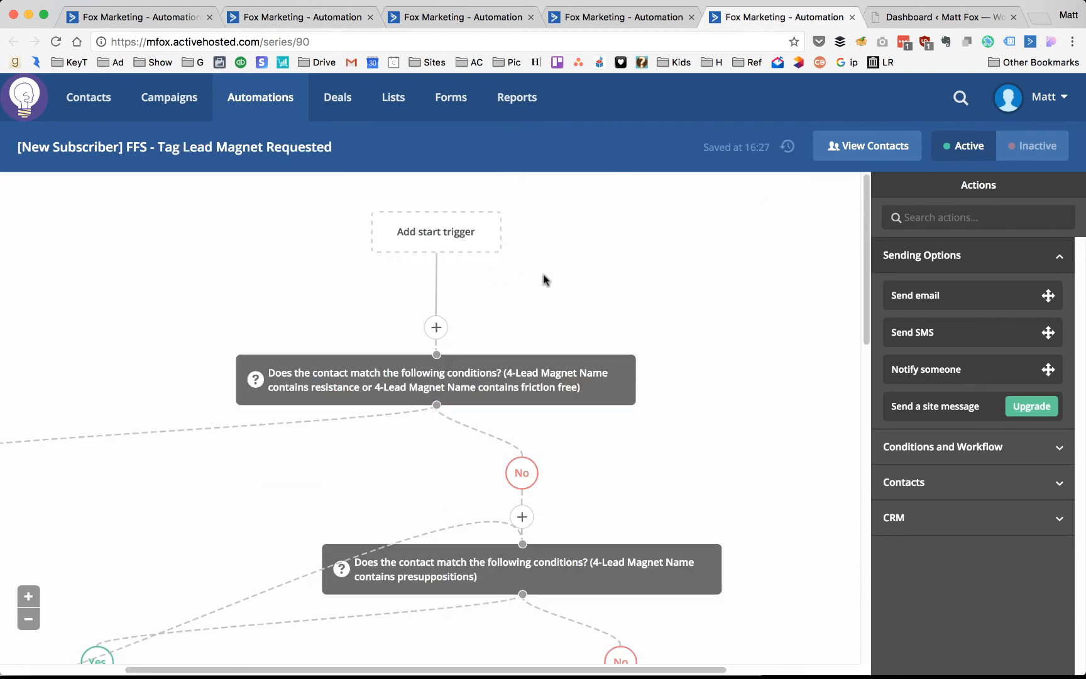
scroll(161, 293, "left", 3)
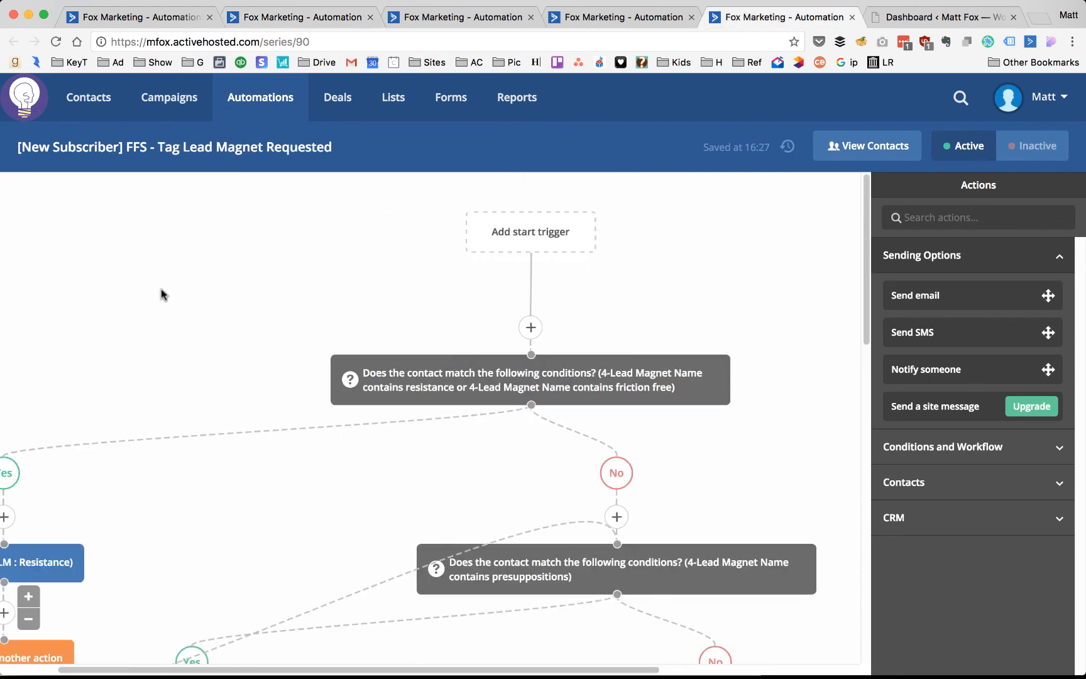
scroll(162, 291, "left", 3)
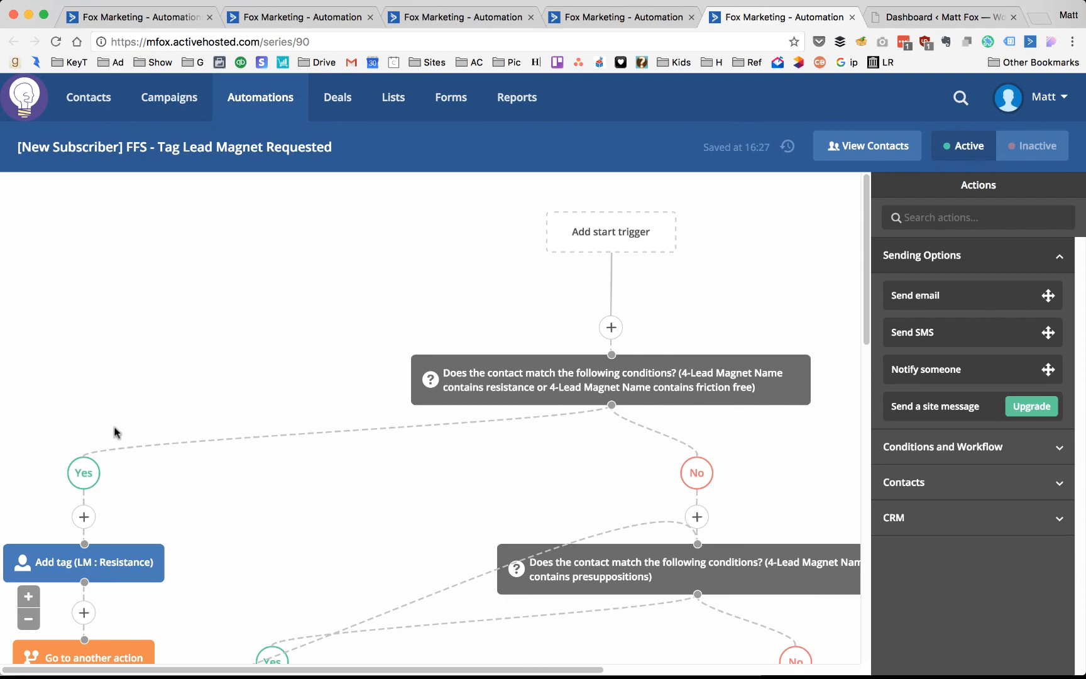
scroll(225, 444, "down", 3)
scroll(225, 407, "down", 9)
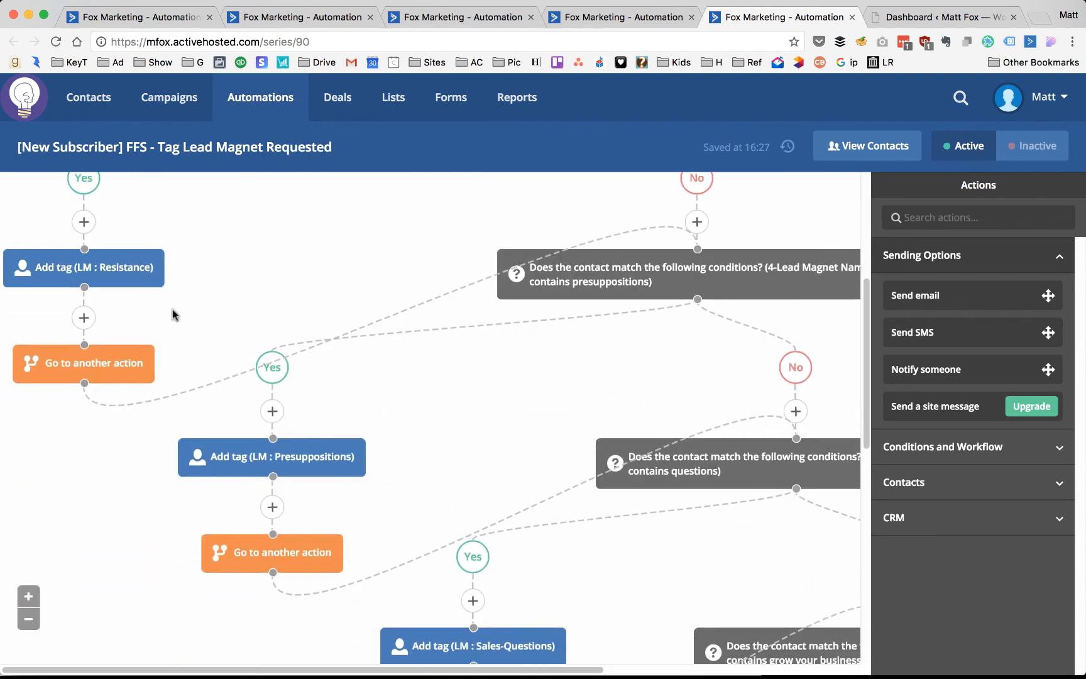
mouse_move(74, 275)
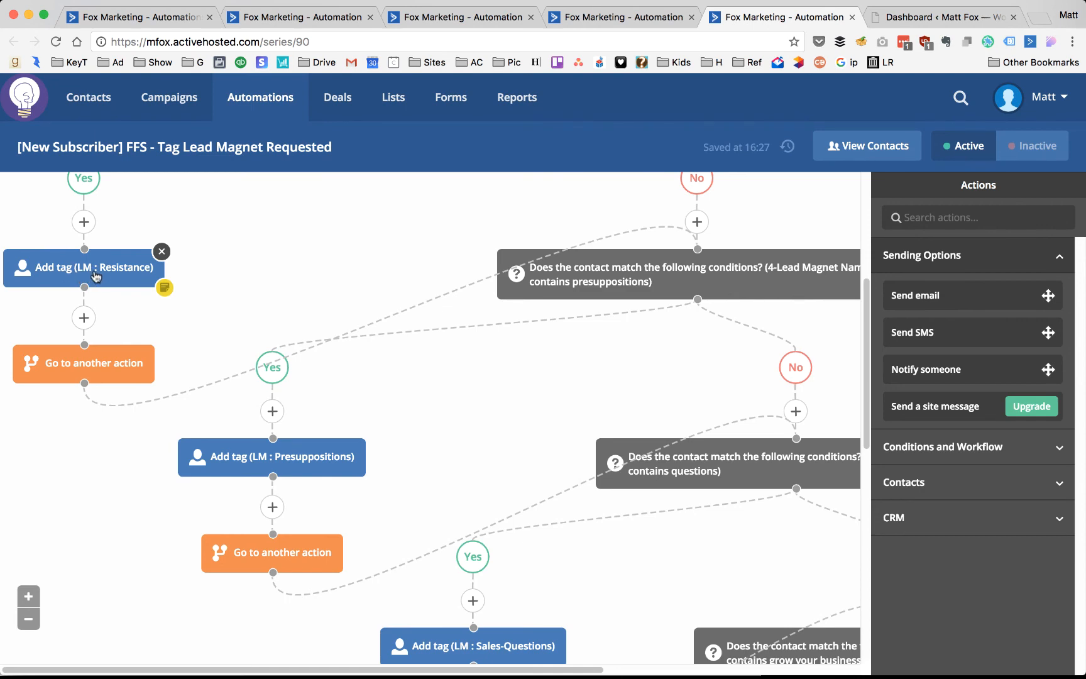
scroll(528, 272, "down", 1)
scroll(528, 272, "down", 15)
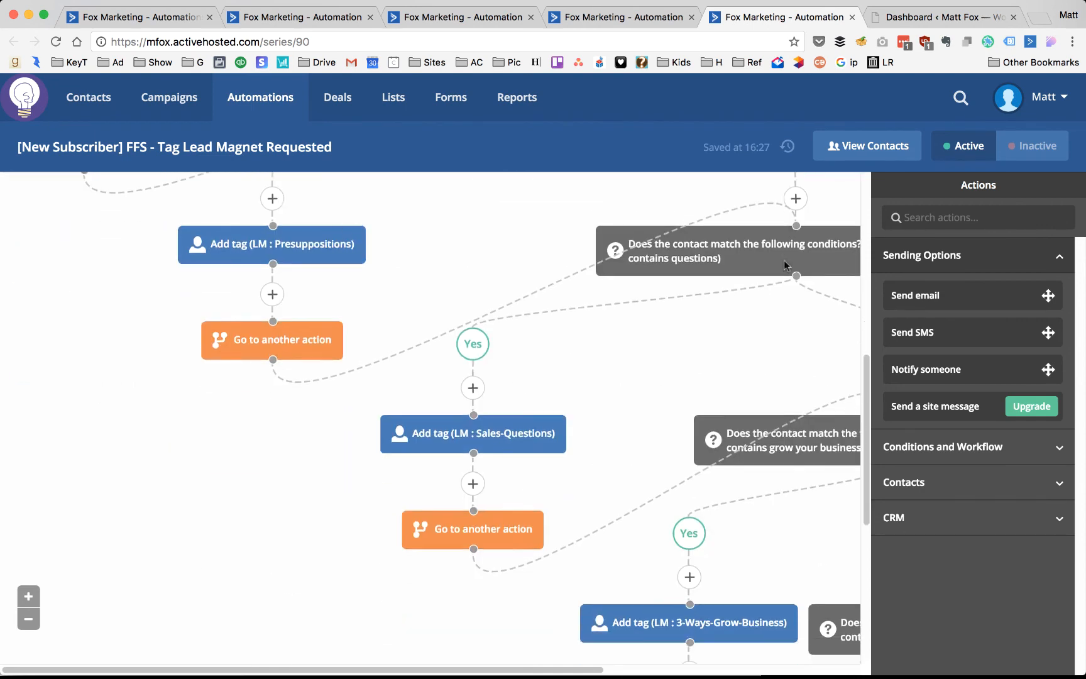
scroll(757, 305, "down", 5)
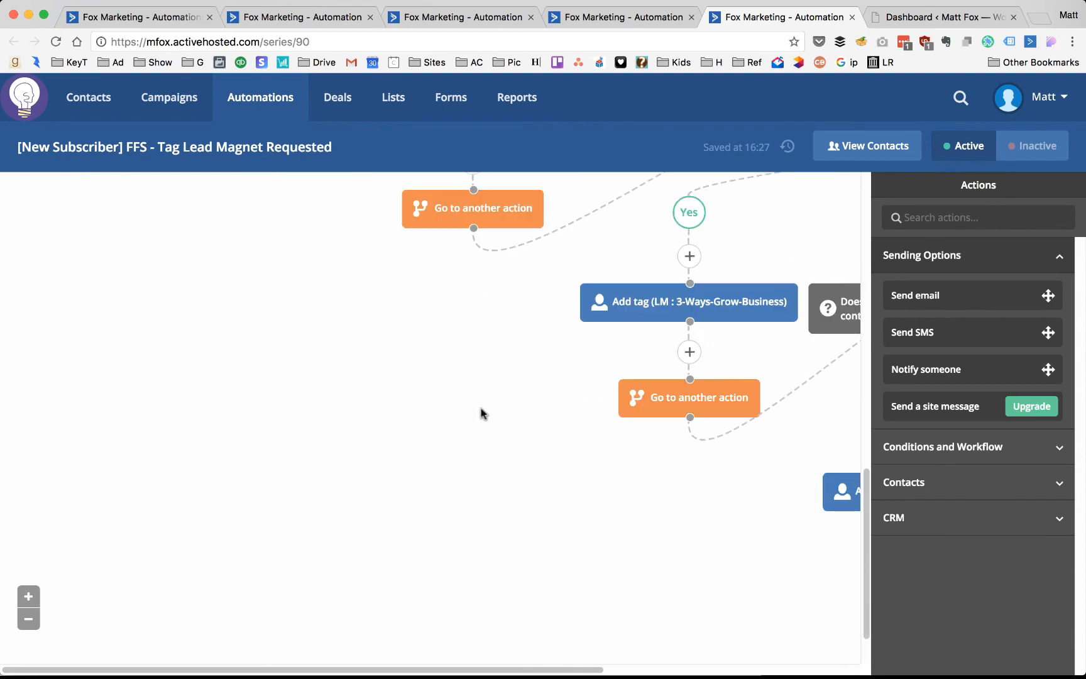
Step: Examine the final Lead Magnet Name condition, its LM : Marketing-Automation tag branch and the end action of the tagging automation
scroll(486, 412, "right", 14)
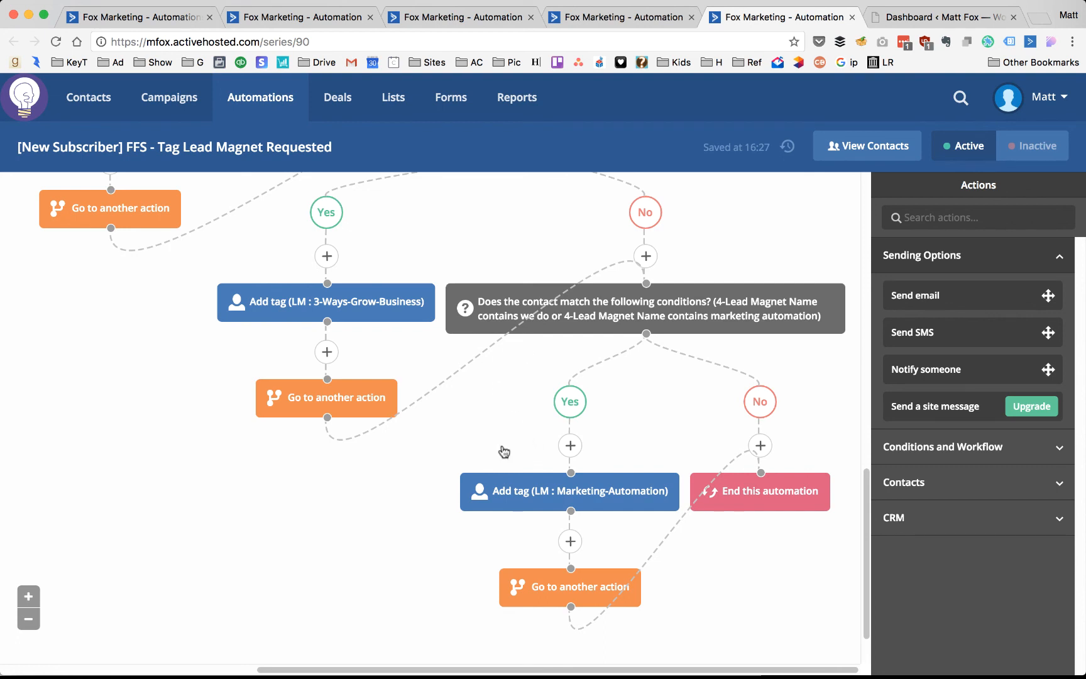
mouse_move(629, 494)
scroll(591, 443, "up", 5)
scroll(591, 443, "down", 7)
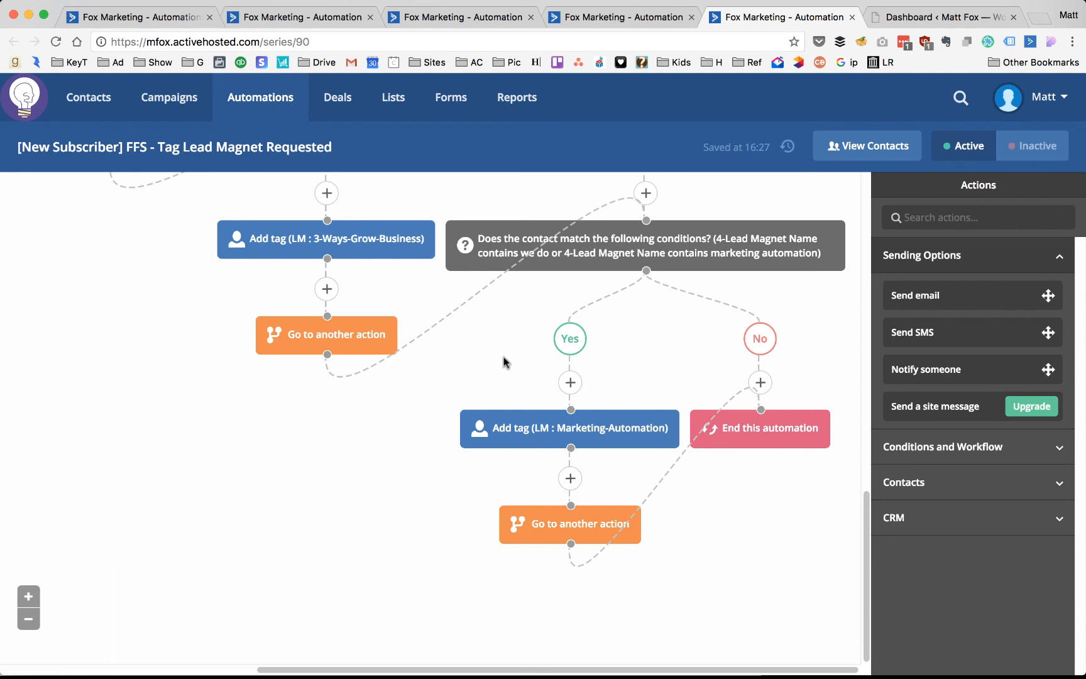
scroll(507, 365, "up", 3)
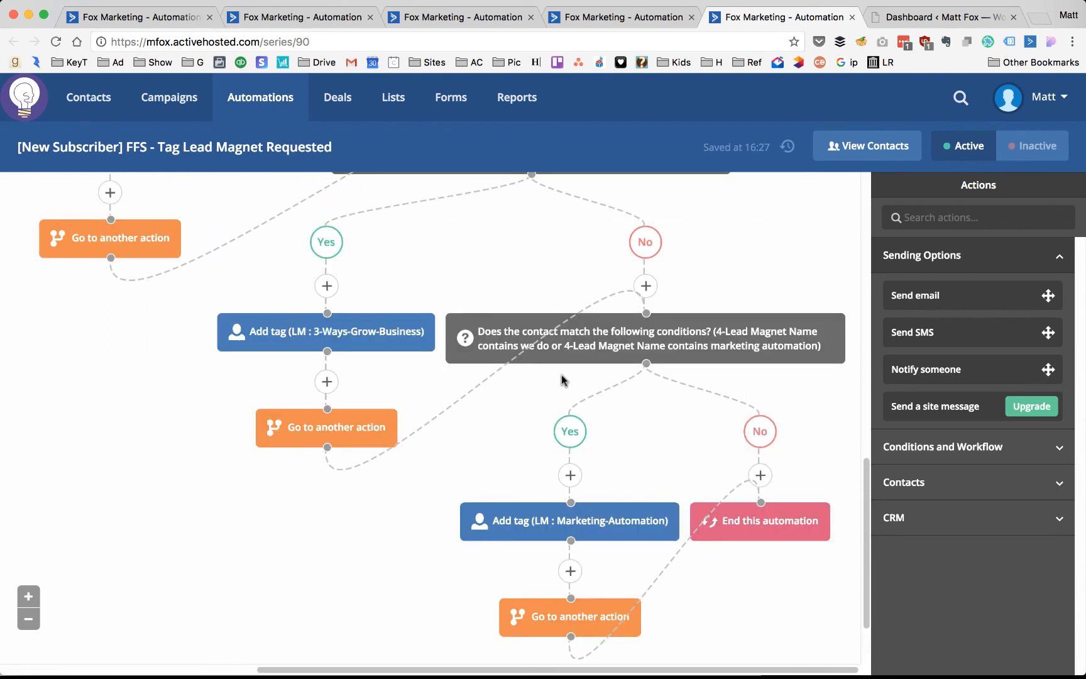
Step: Recheck the Engagement Welcome workflow alongside the Asset Delivery automation, finishing at the FrictionFreeSales.com Main Form start trigger
left_click(333, 15)
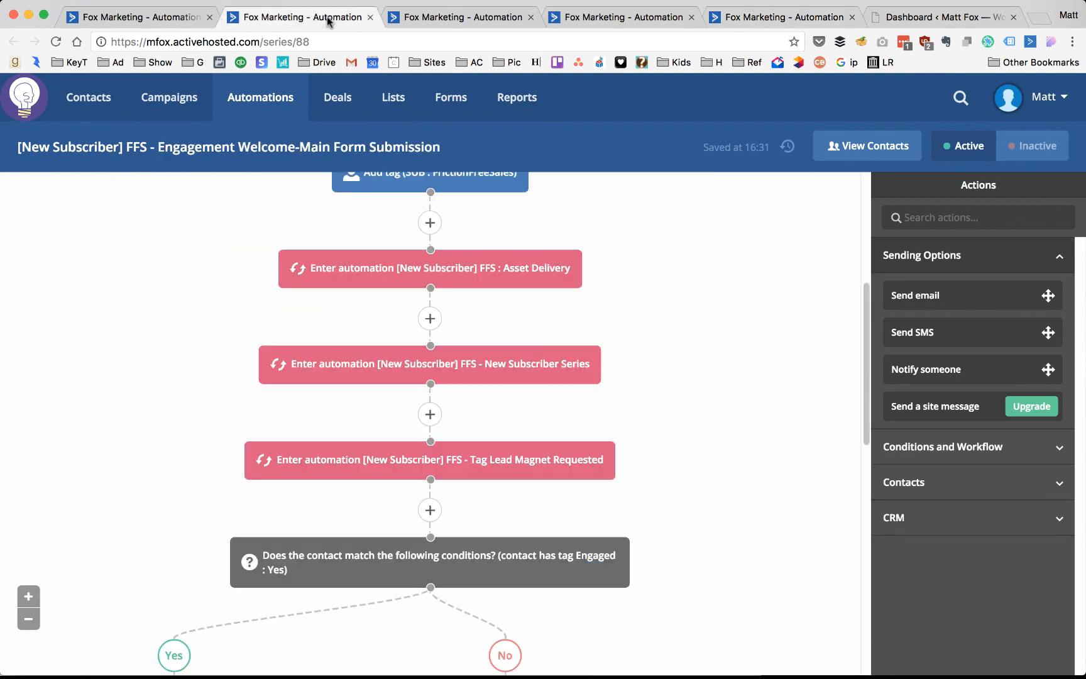
scroll(674, 310, "down", 6)
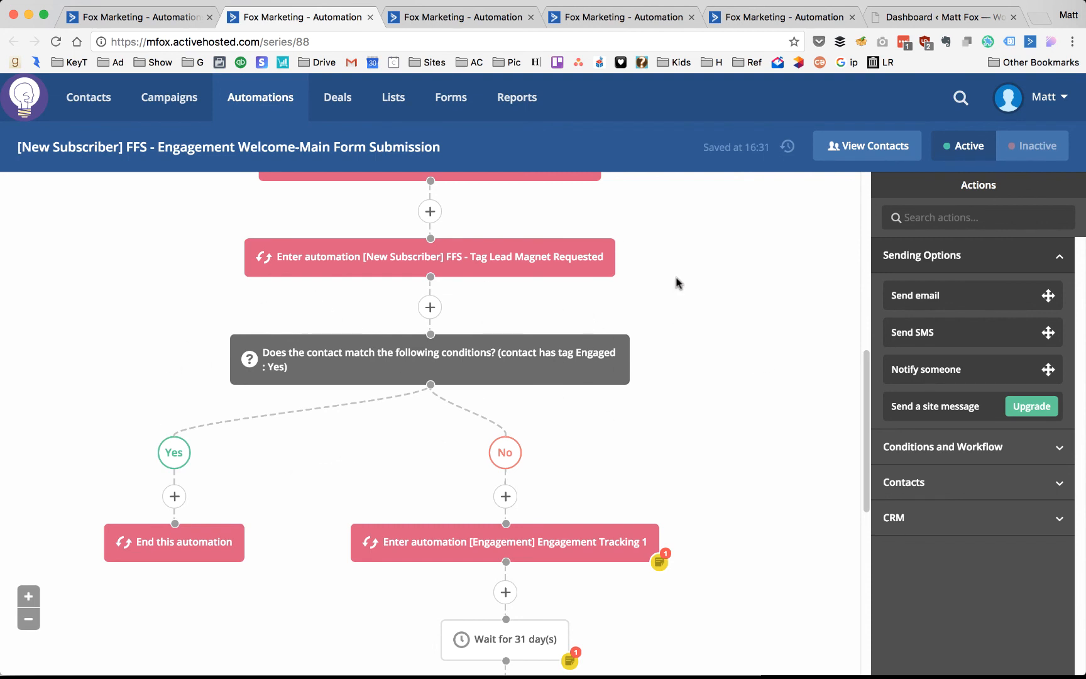
left_click(466, 17)
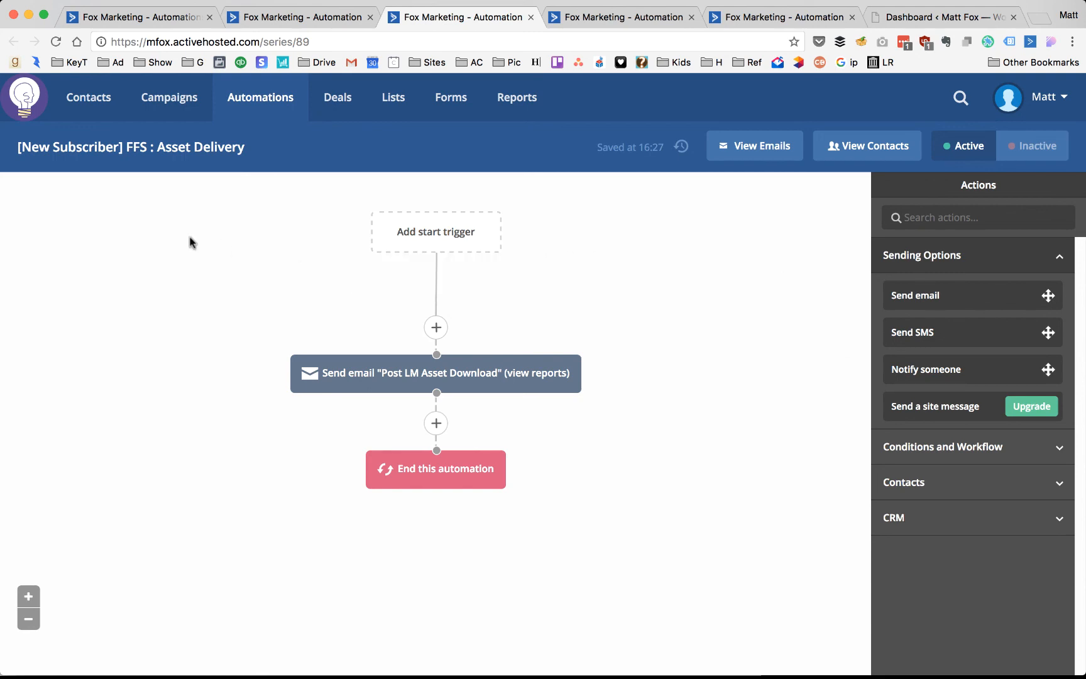
left_click(315, 18)
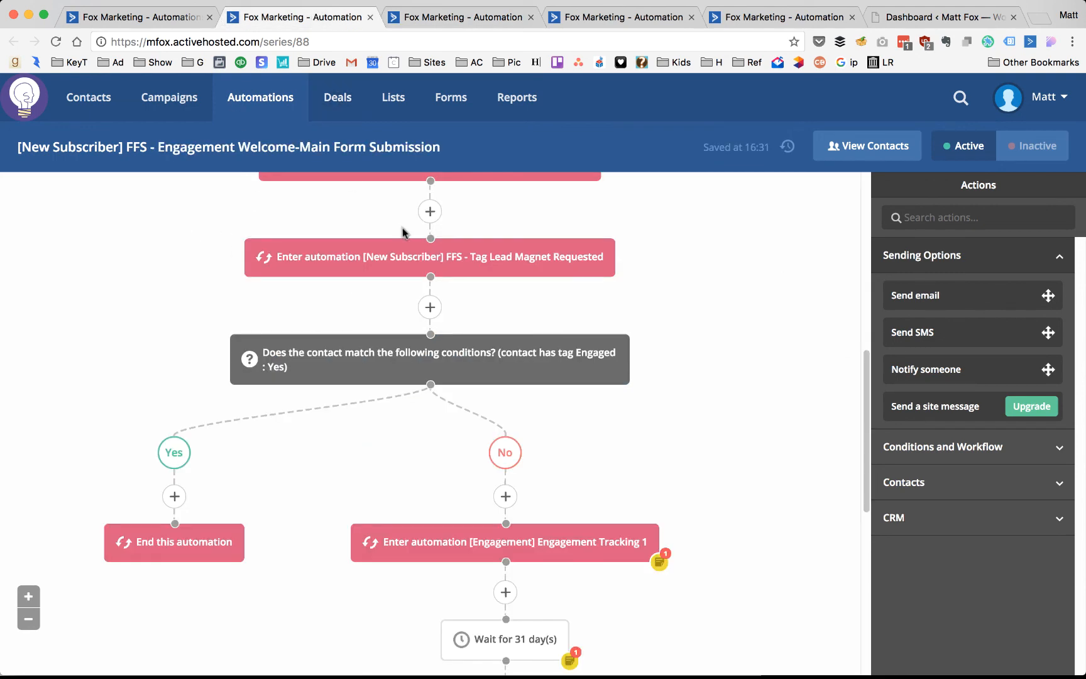
scroll(400, 238, "up", 10)
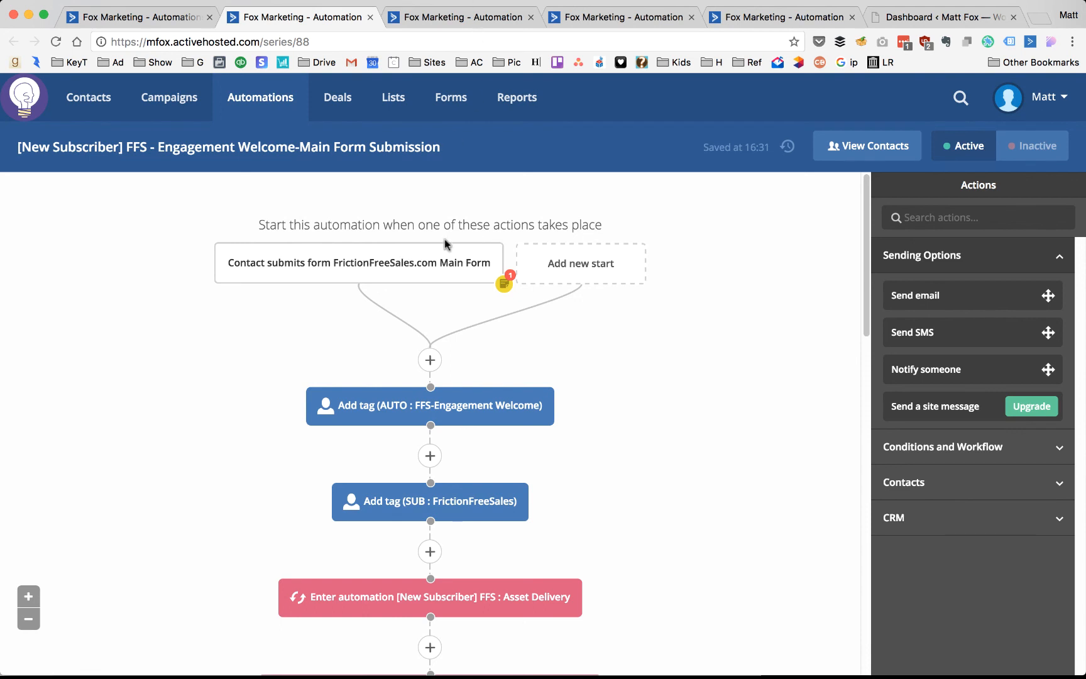
Step: Compare the Engagement Welcome automation's tag and Enter automation actions with the Asset Delivery automation and its Post LM Asset Download email
scroll(444, 238, "down", 5)
left_click(458, 17)
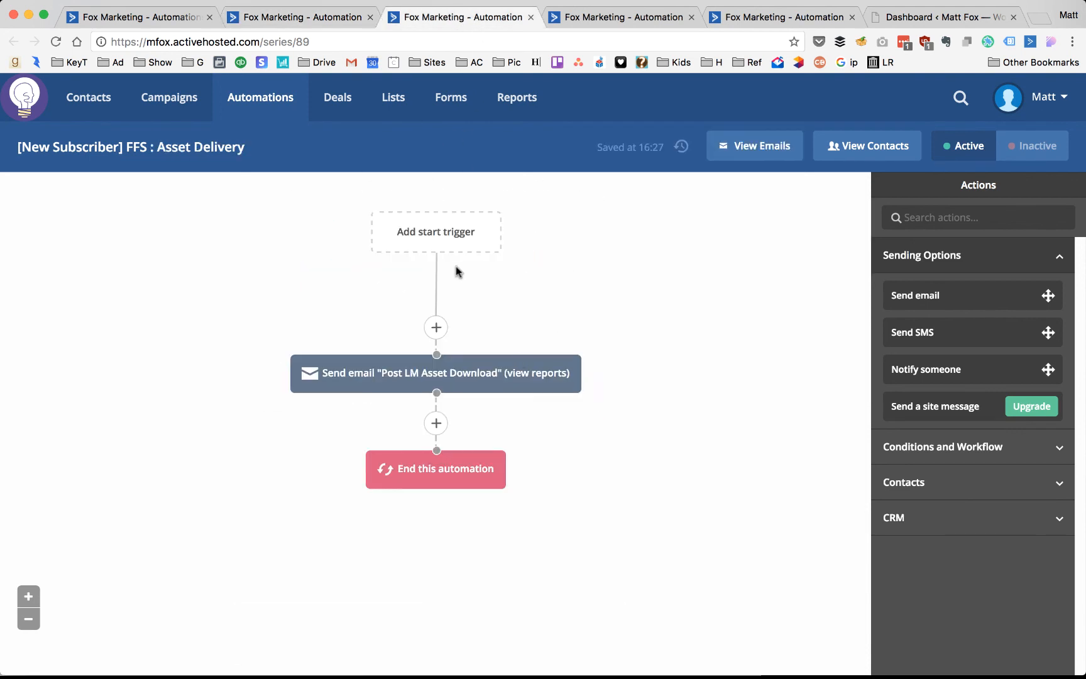
left_click(299, 19)
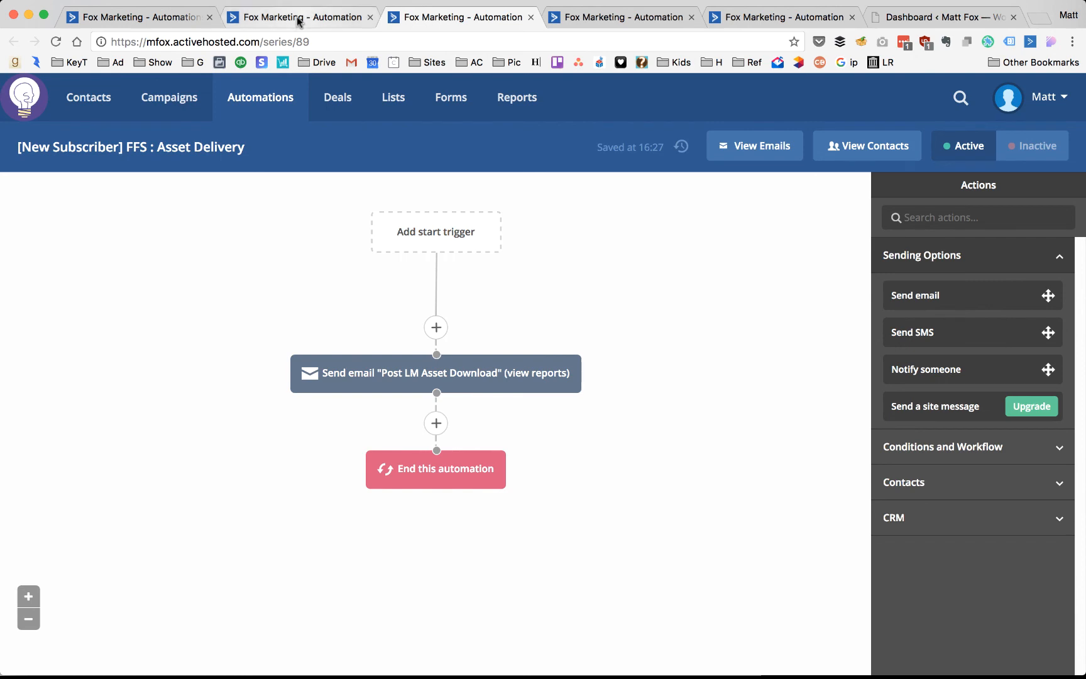
scroll(472, 314, "down", 4)
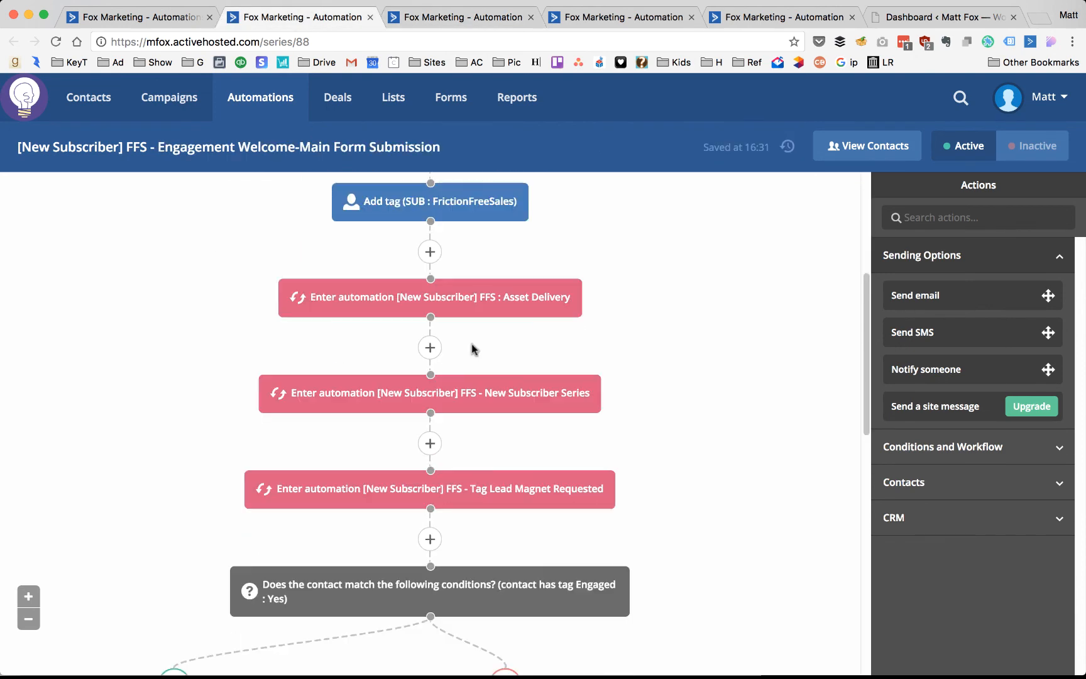
scroll(474, 348, "up", 2)
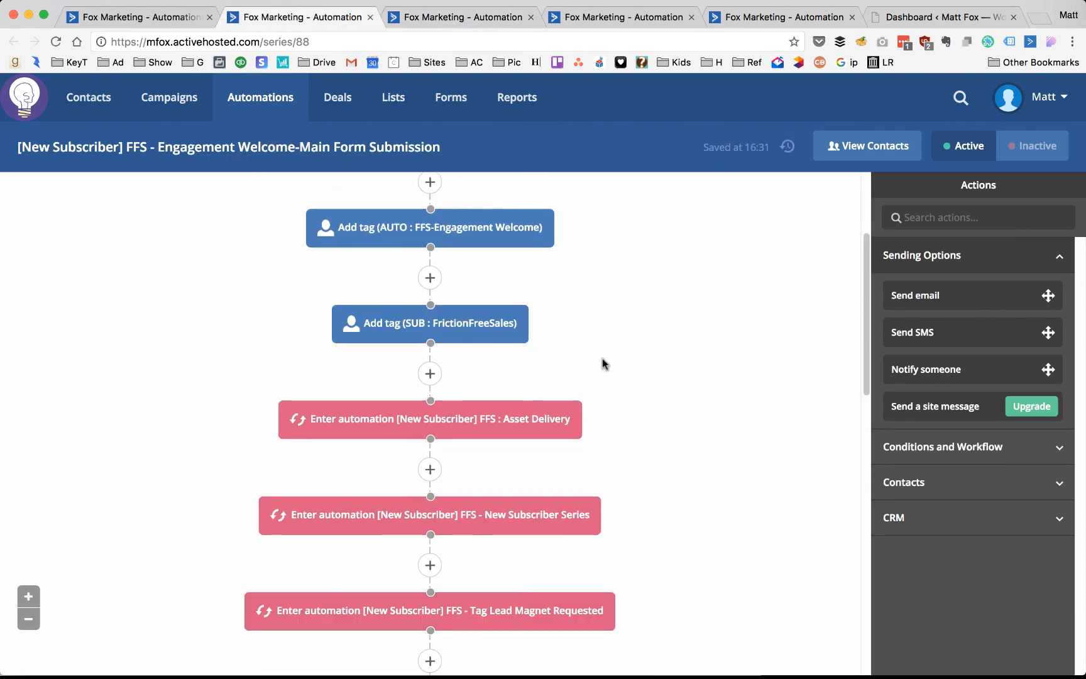
scroll(569, 402, "down", 2)
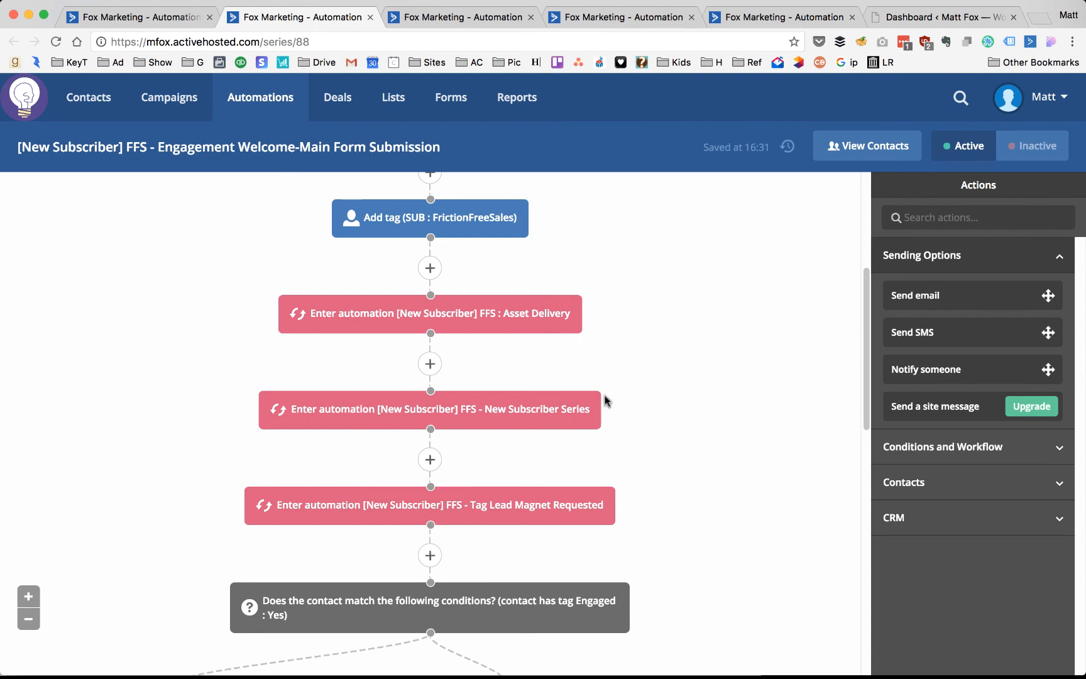
scroll(605, 400, "up", 5)
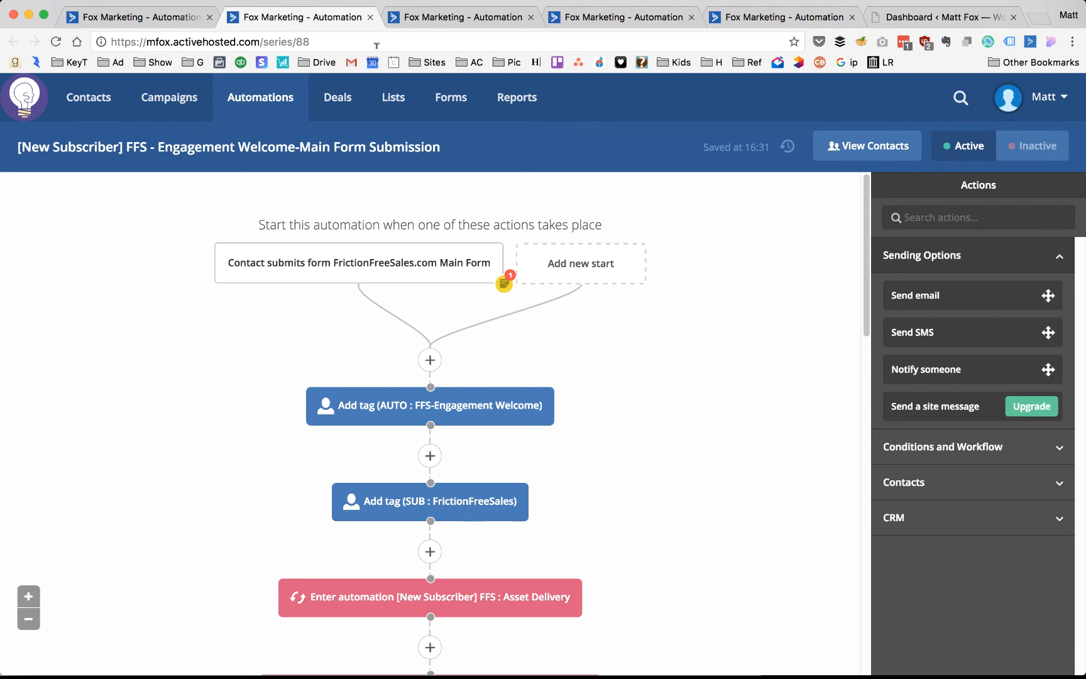
left_click(428, 17)
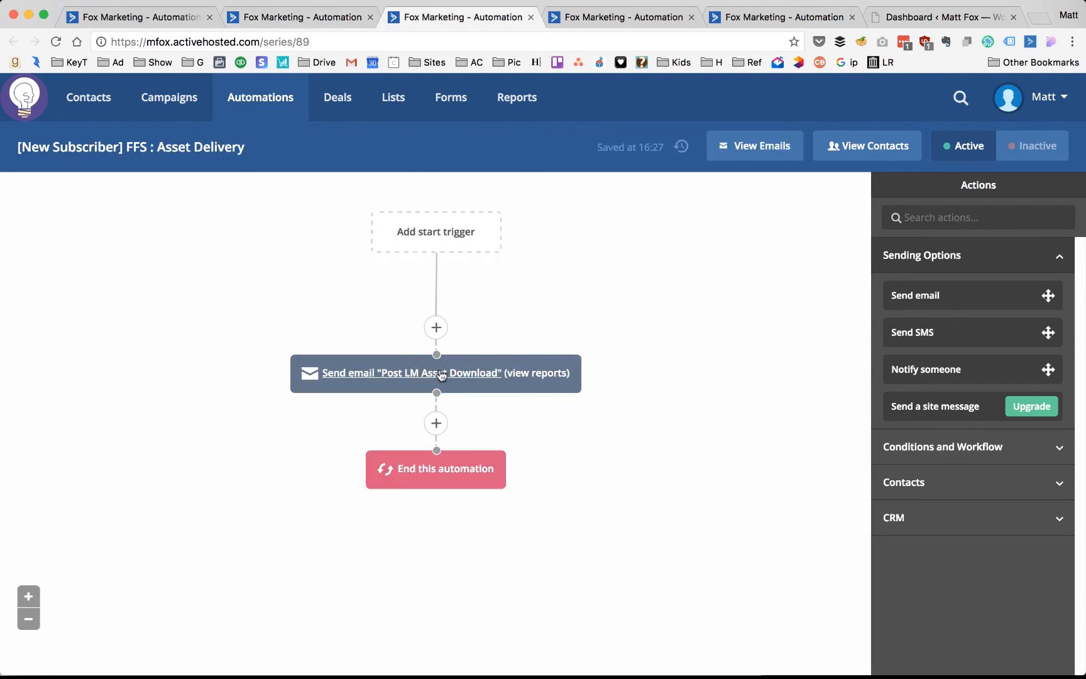